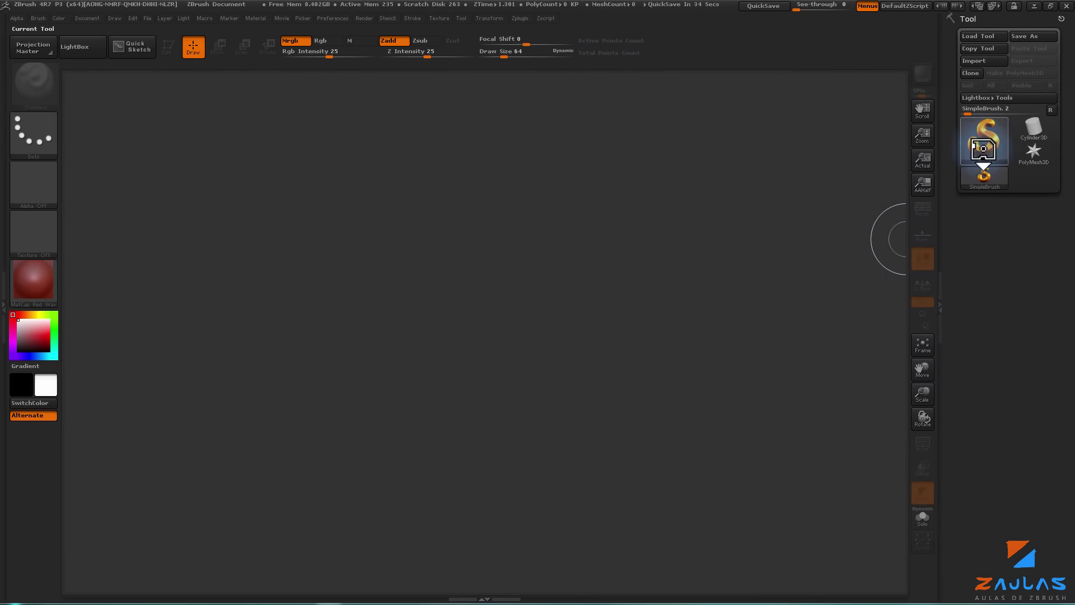
- Draw a ZSphere at the canvas centre and put it in Edit mode
left_click(981, 147)
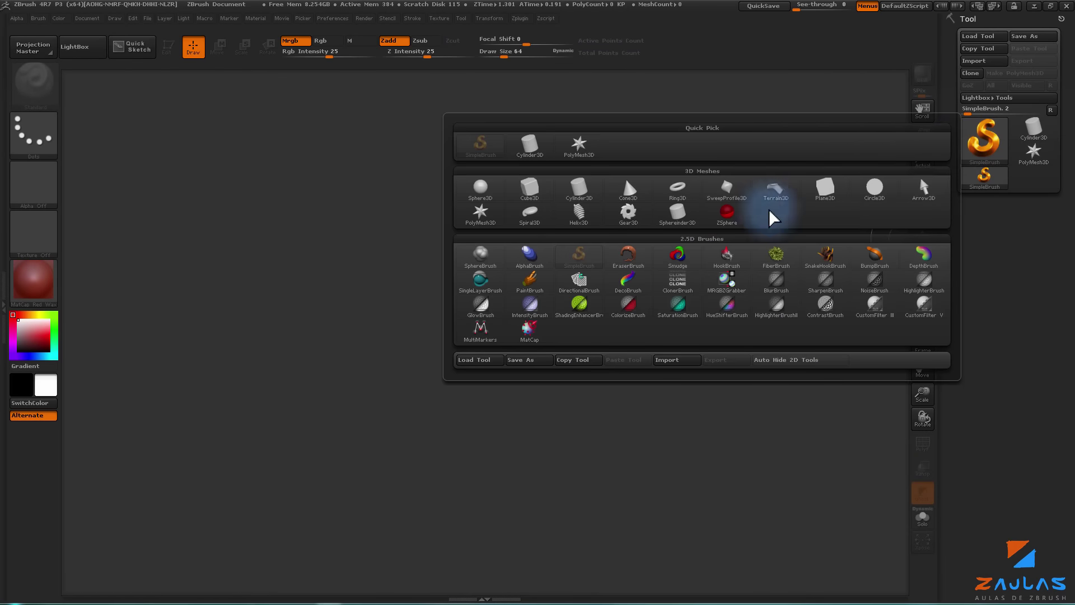
left_click(981, 147)
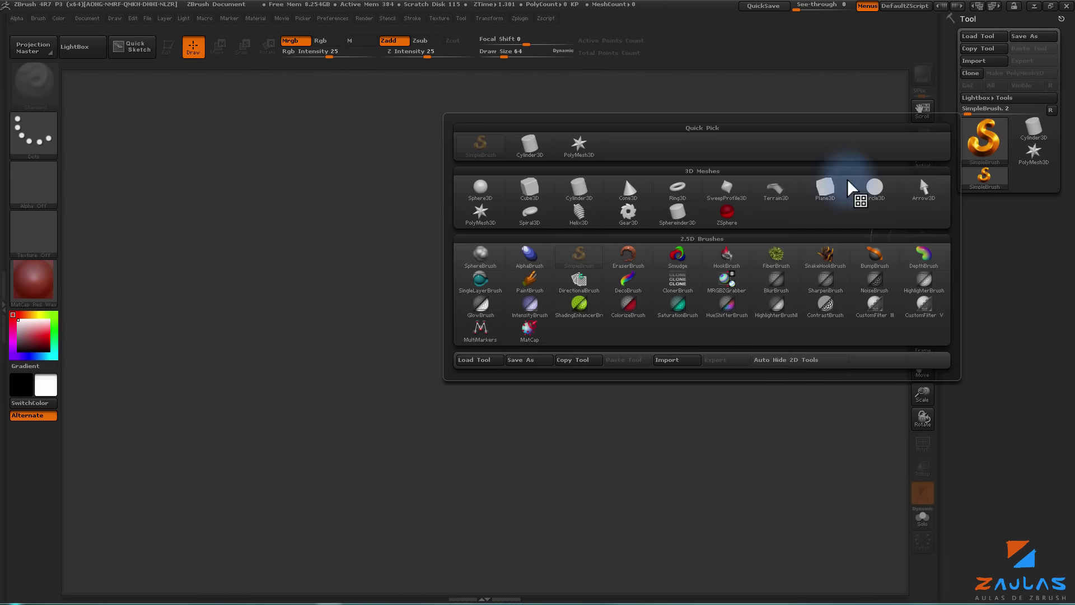
left_click(730, 227)
left_click_drag(472, 318, 483, 453)
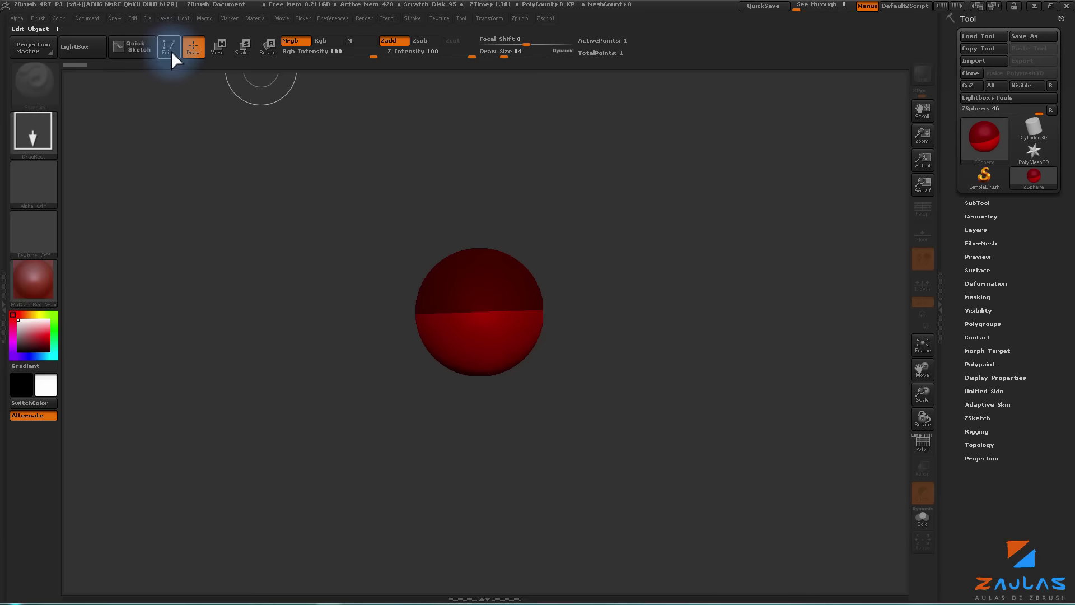
left_click(172, 56)
- Turn on the floor grid and apply the MatCap Gray material
left_click_drag(689, 263, 671, 292)
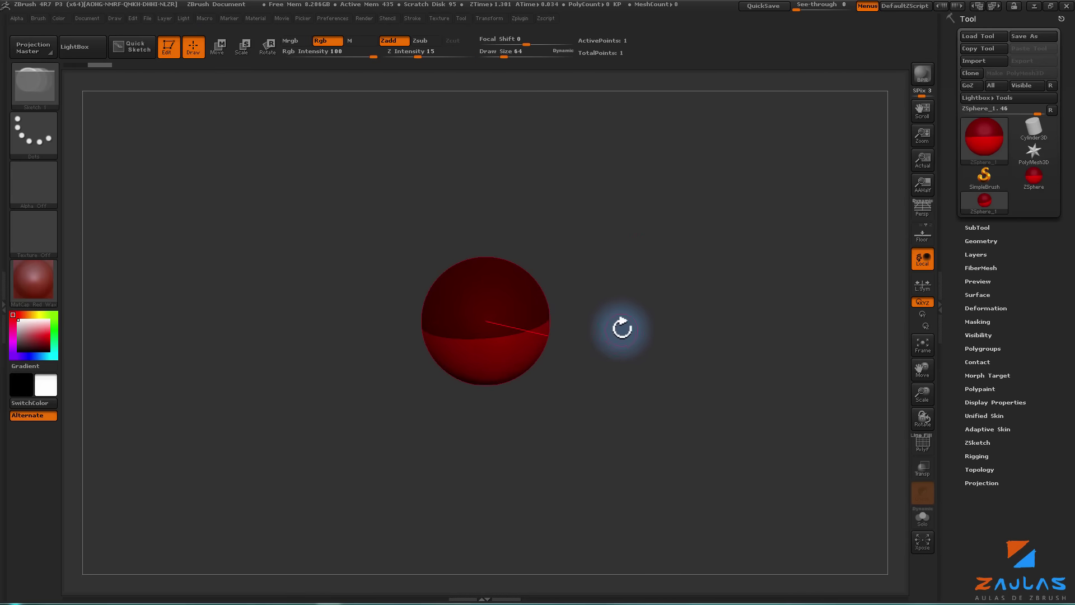
left_click(922, 234)
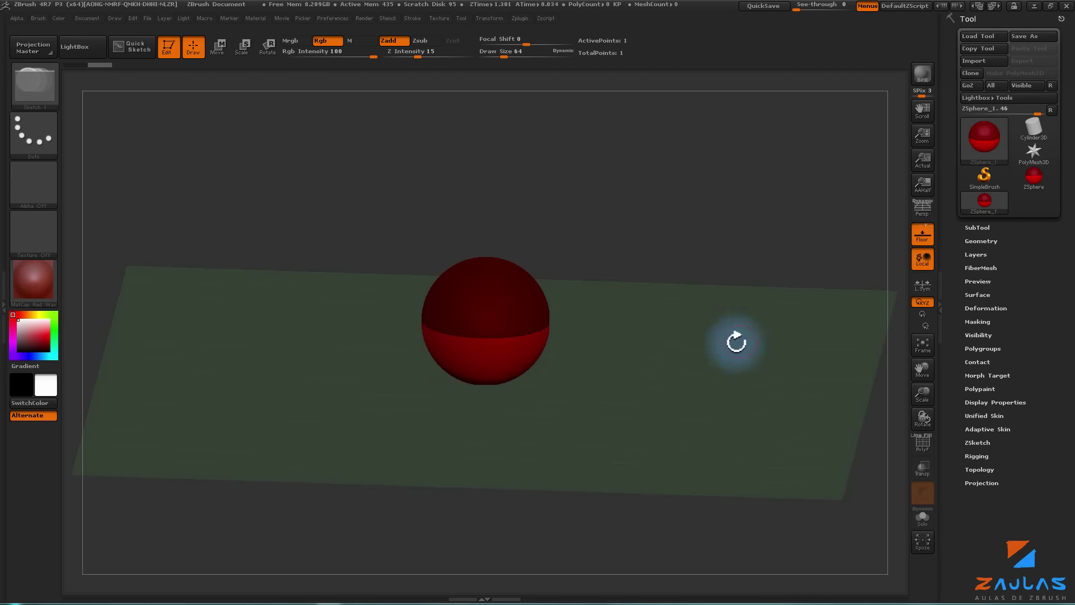
left_click_drag(737, 342, 221, 311)
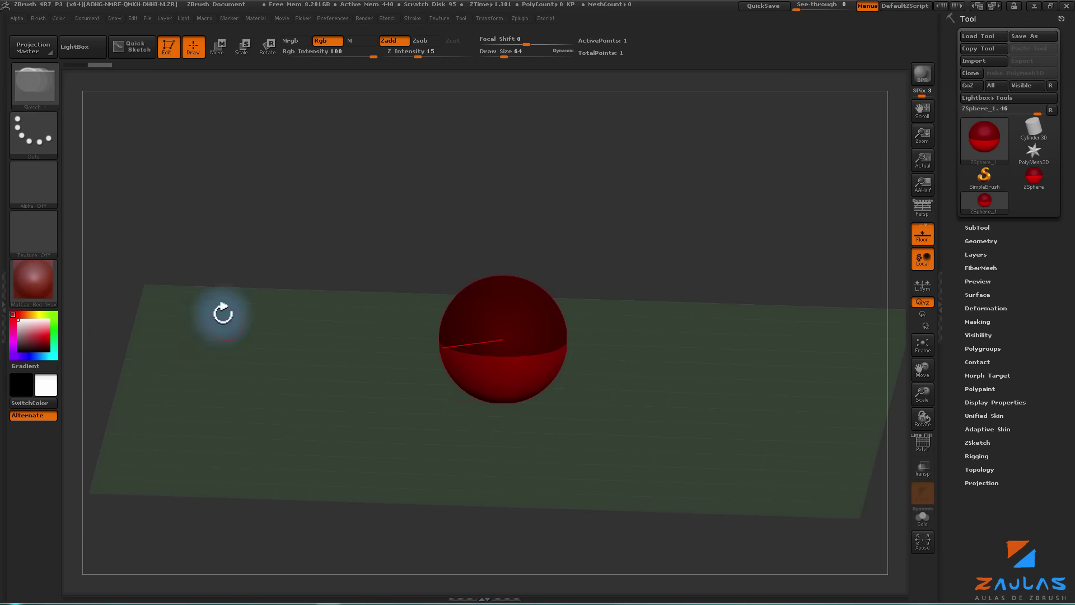
left_click(56, 291)
mouse_move(541, 336)
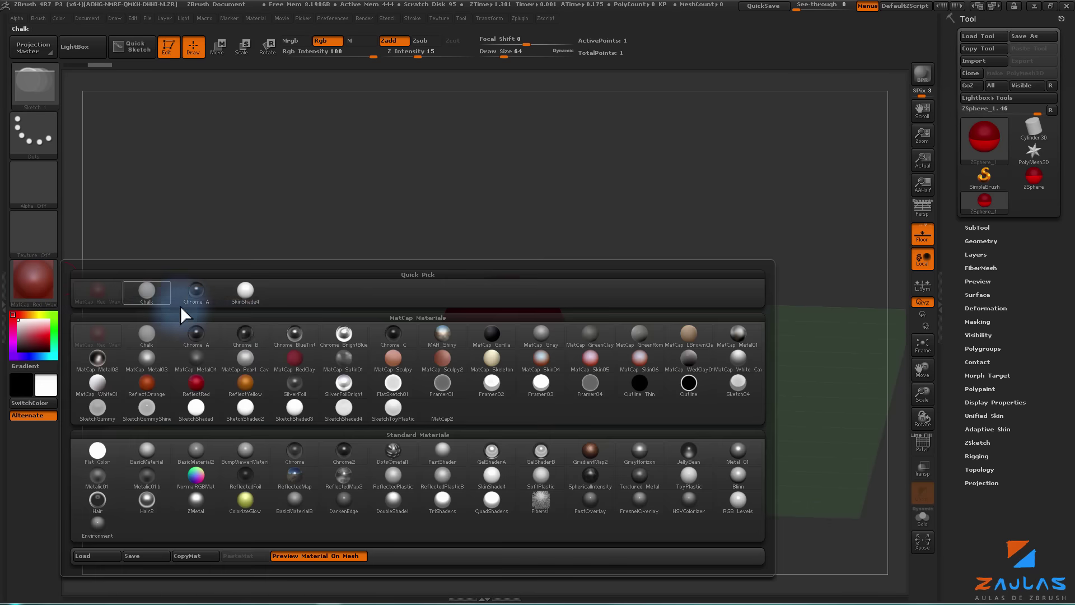
left_click(542, 339)
mouse_move(751, 316)
left_mouse_down()
mouse_move(615, 339)
mouse_move(595, 352)
mouse_move(564, 334)
left_mouse_up()
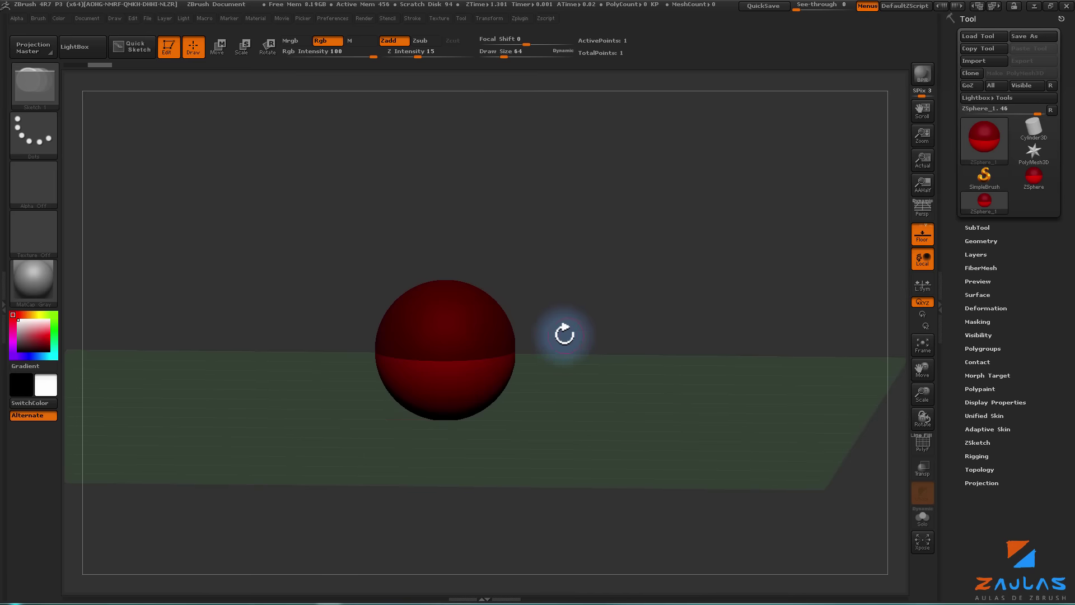
- Add a ZSphere on top of the base, enlarge it, and pull it up into a neck
mouse_move(556, 382)
left_mouse_down()
mouse_move(506, 365)
mouse_move(507, 395)
mouse_move(519, 403)
left_mouse_up()
left_click_drag(612, 303, 537, 319)
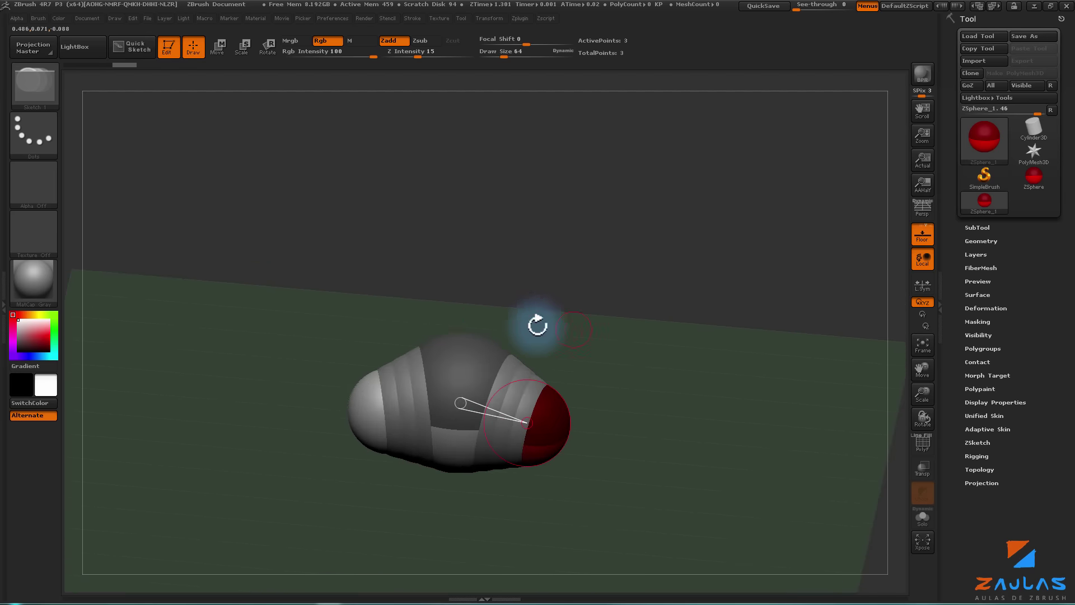
mouse_move(464, 339)
left_mouse_down()
mouse_move(463, 353)
mouse_move(252, 75)
left_mouse_up()
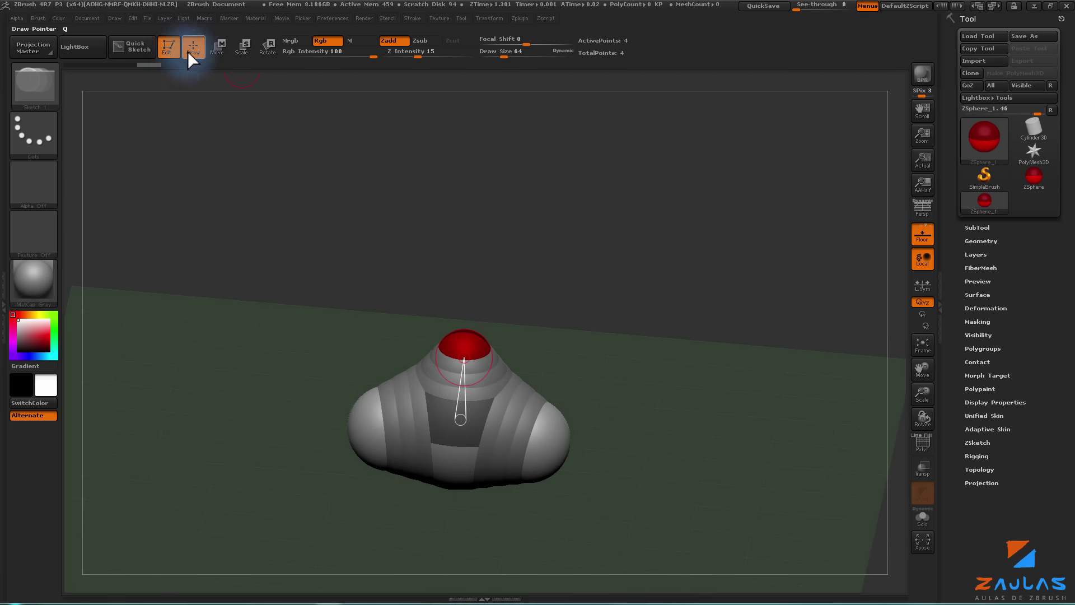
mouse_move(304, 200)
left_mouse_down()
mouse_move(460, 367)
mouse_move(464, 385)
left_mouse_up()
left_click_drag(593, 298, 559, 266)
left_click(220, 50)
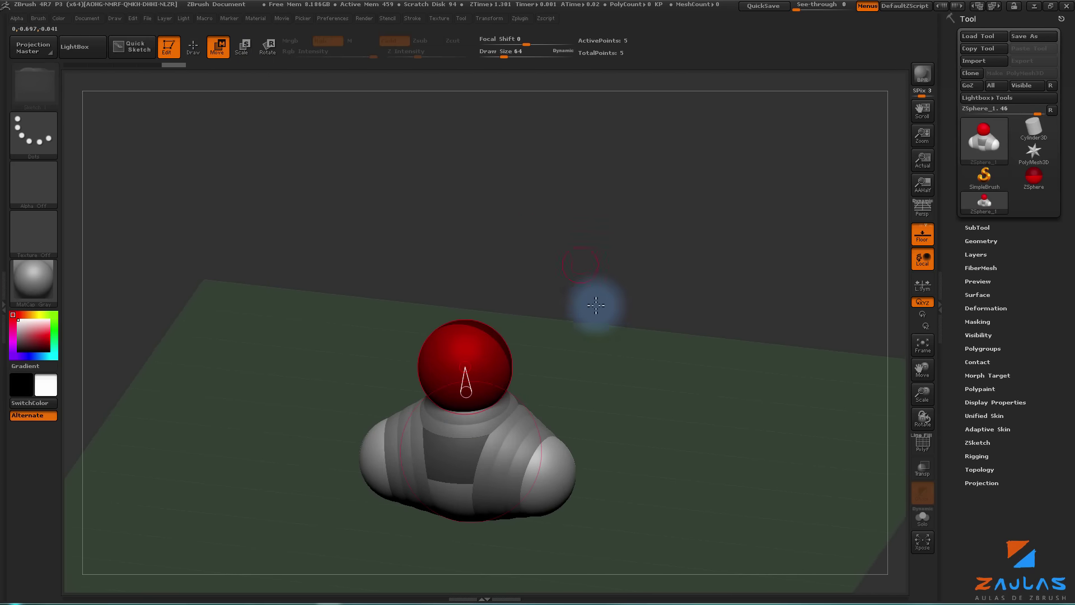
left_click_drag(622, 303, 633, 279)
mouse_move(464, 364)
left_mouse_down()
mouse_move(470, 339)
mouse_move(549, 338)
mouse_move(573, 312)
mouse_move(489, 148)
left_mouse_up()
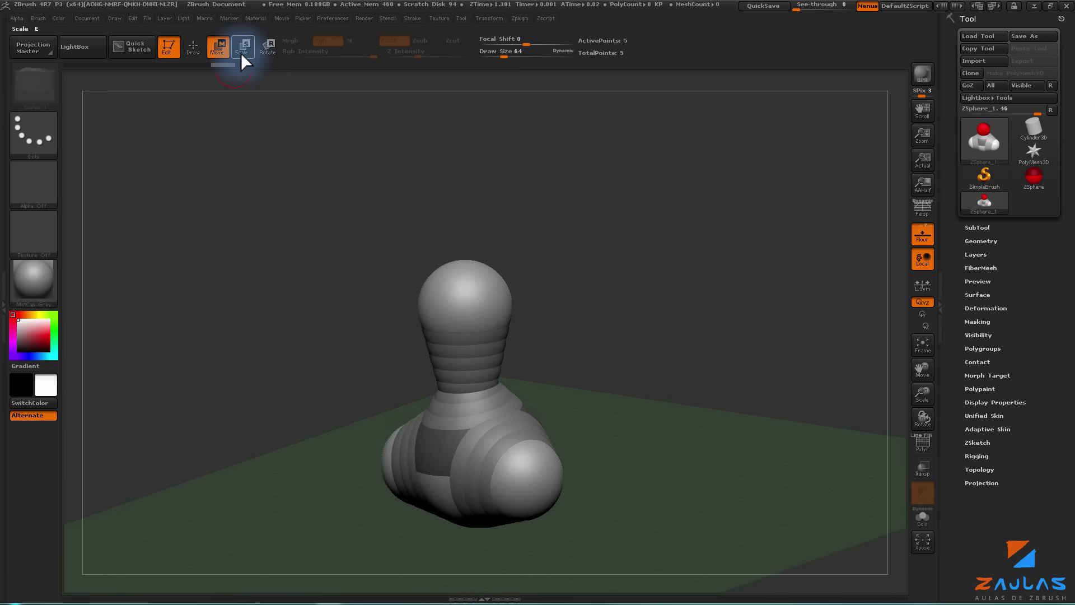
- Shrink the right shoulder sphere, enlarge the head sphere, and preview the skin with A
left_click(242, 50)
mouse_move(522, 468)
left_mouse_down()
mouse_move(576, 408)
mouse_move(324, 247)
left_mouse_up()
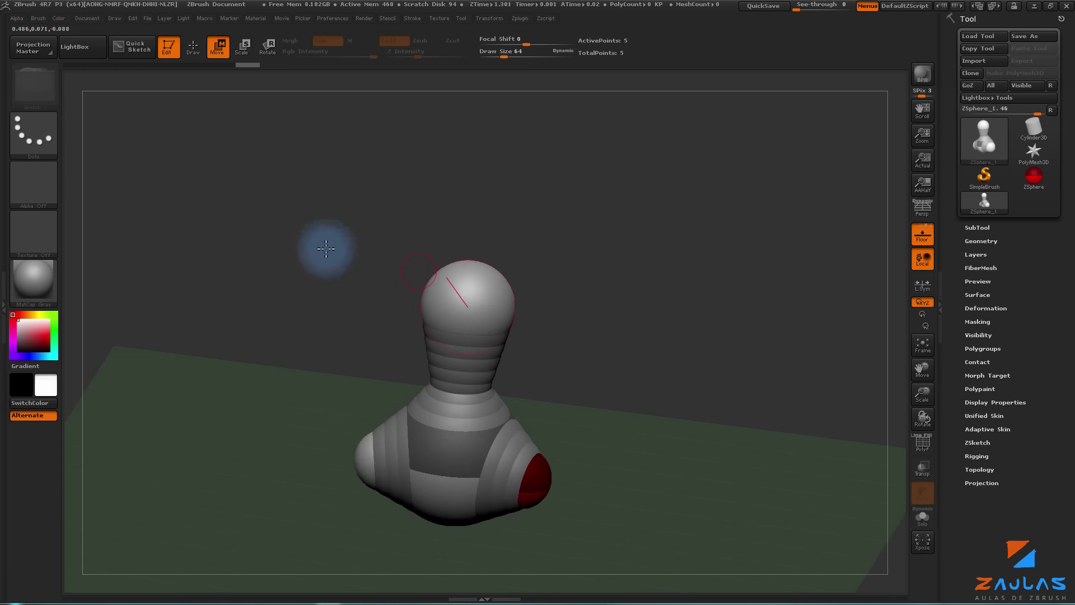
key("w")
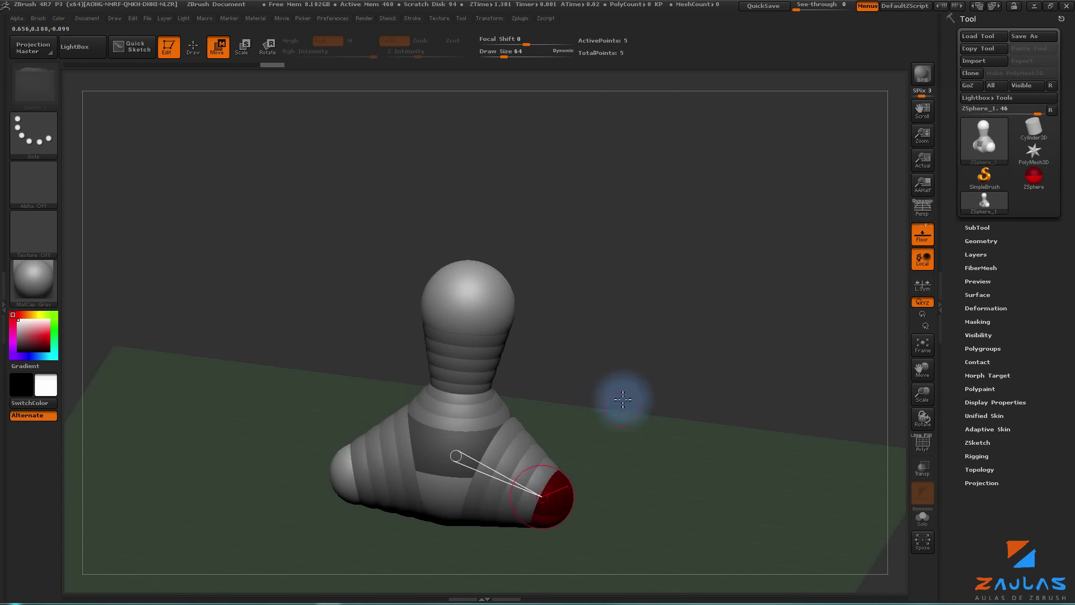
mouse_move(619, 391)
left_mouse_down()
mouse_move(595, 372)
mouse_move(481, 374)
left_mouse_up()
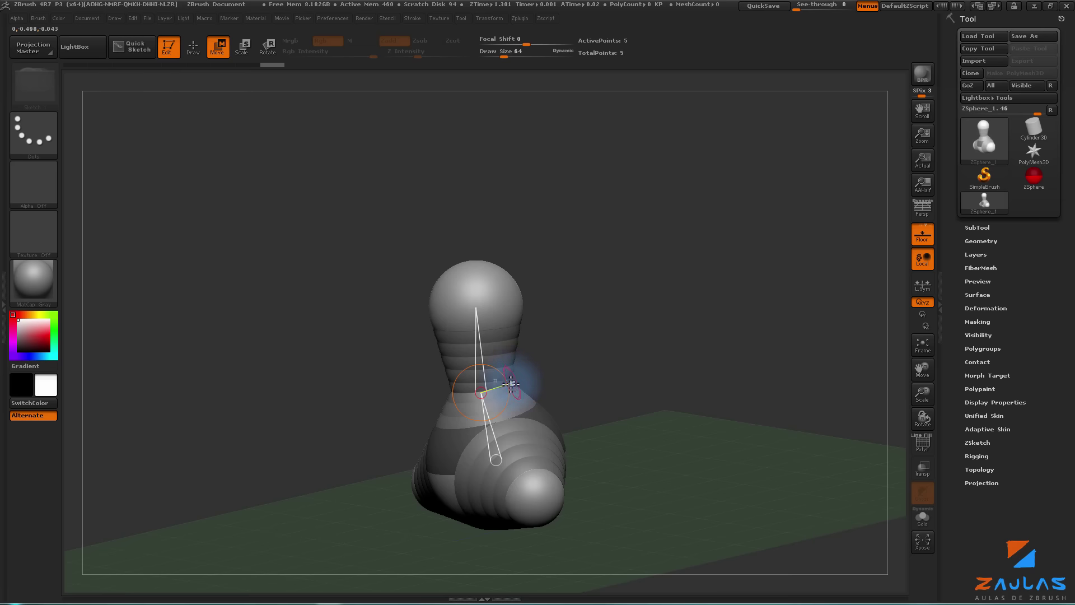
key("e")
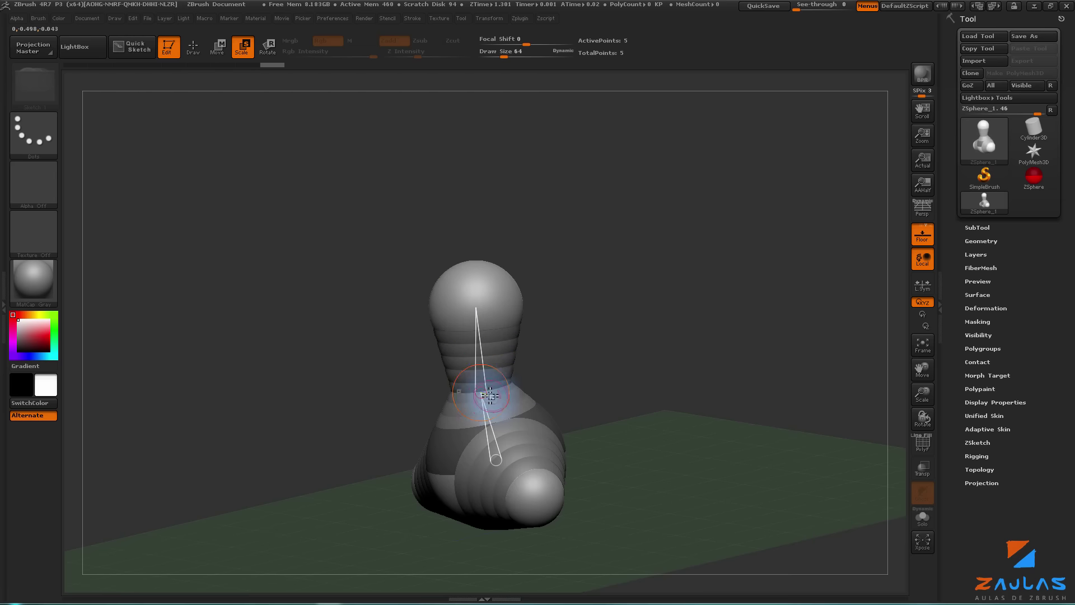
mouse_move(496, 283)
left_mouse_down()
mouse_move(532, 360)
mouse_move(688, 363)
mouse_move(617, 403)
left_mouse_up()
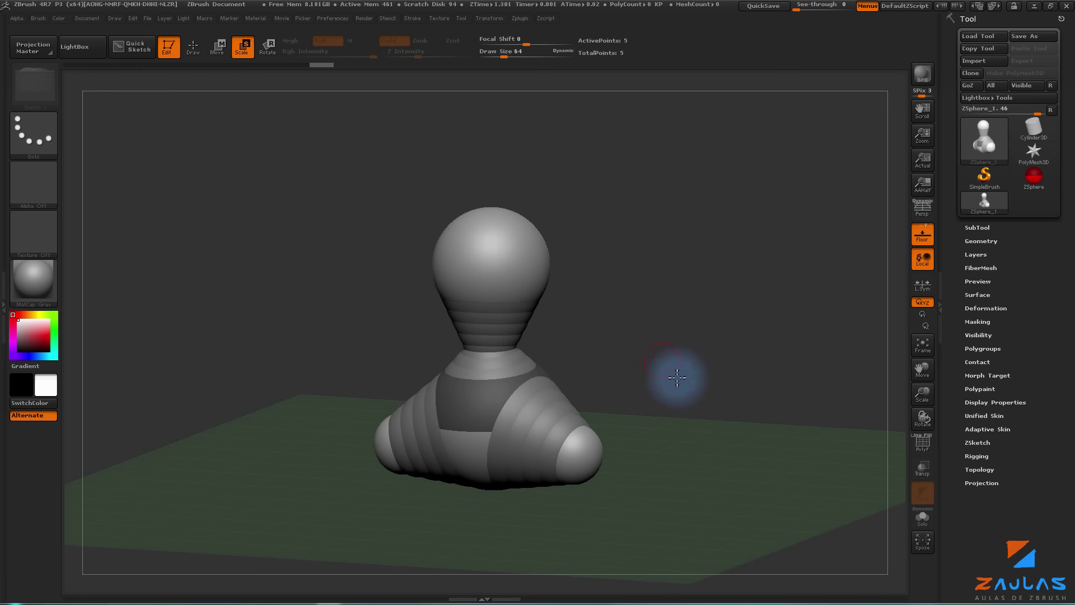
left_click_drag(687, 362, 684, 368)
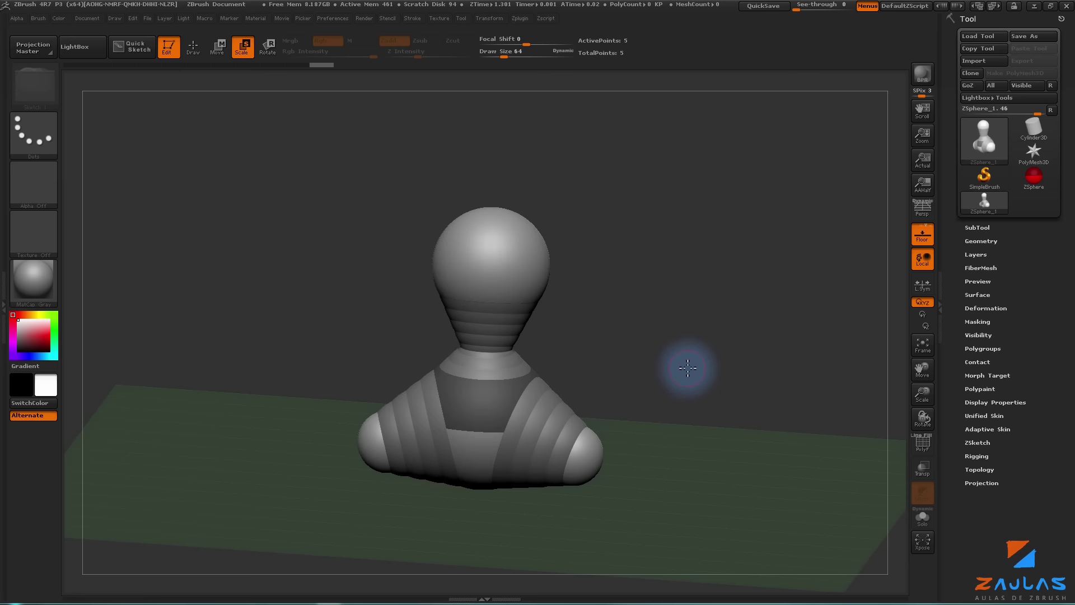
key("a")
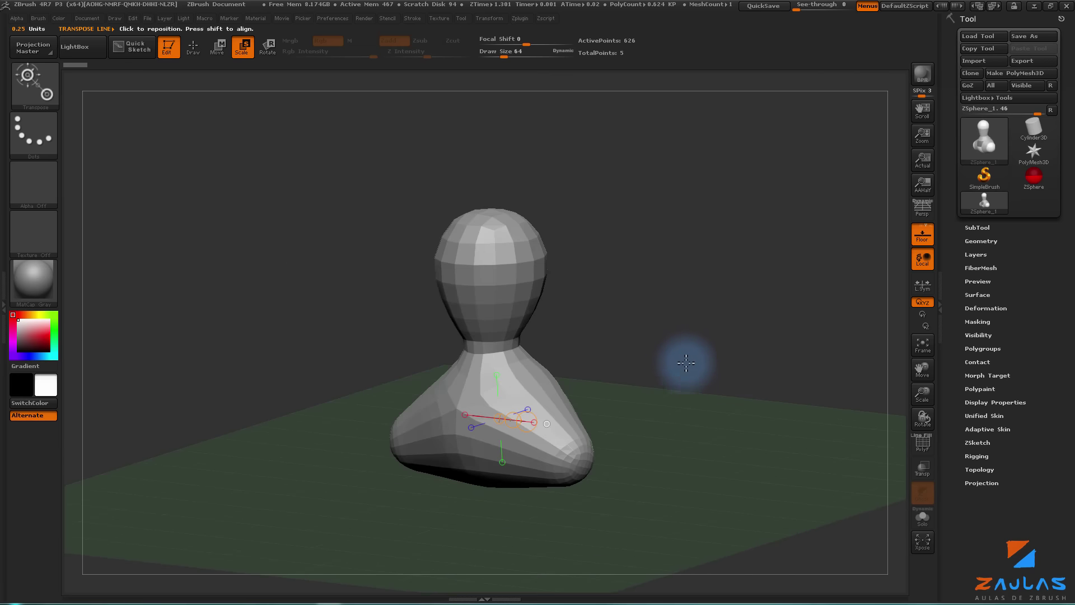
- Make an Adaptive Skin from the armature, producing the 624-polygon Skin_ZSphere_1 mesh
key("a")
left_click_drag(737, 365, 763, 423)
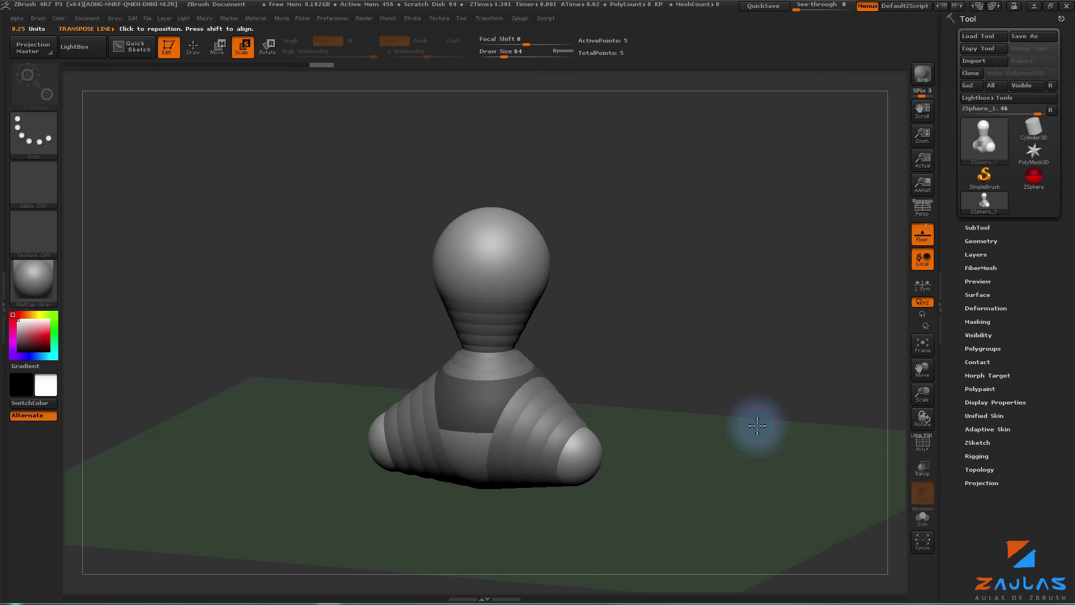
key("a")
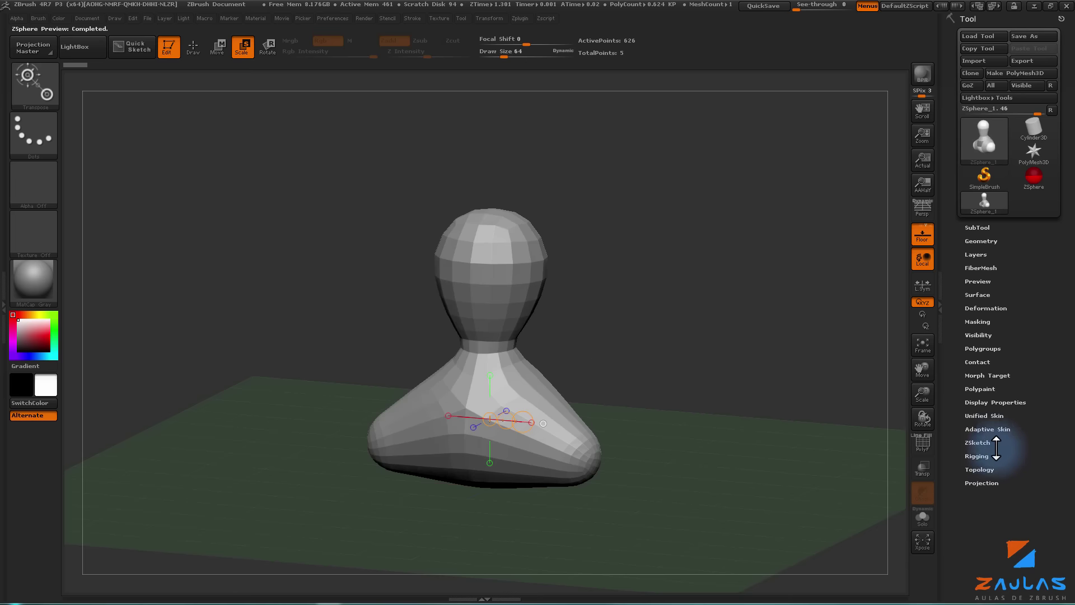
left_click(987, 429)
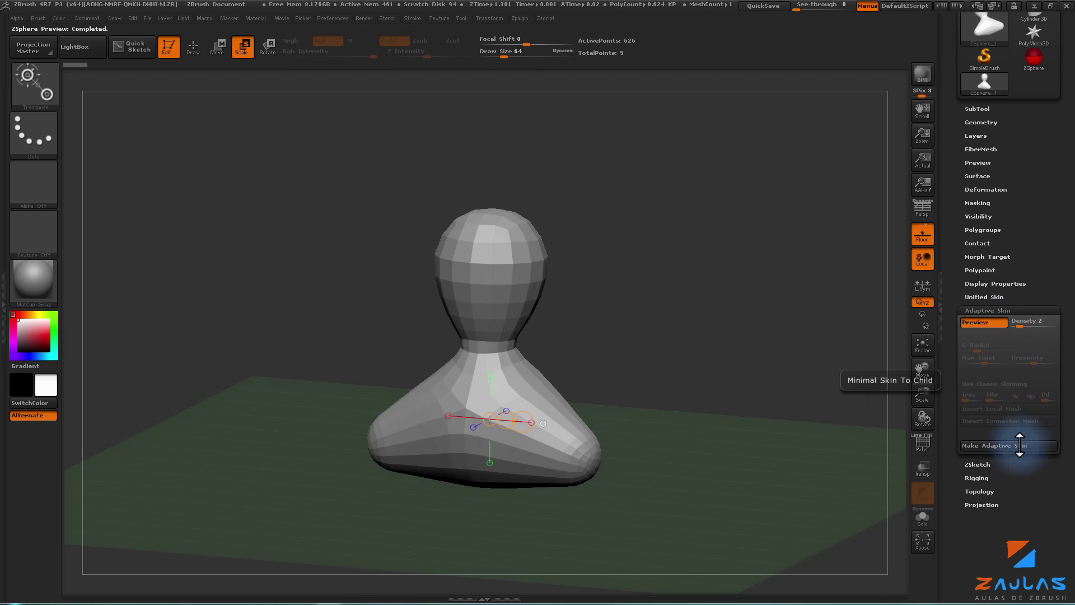
left_click(994, 447)
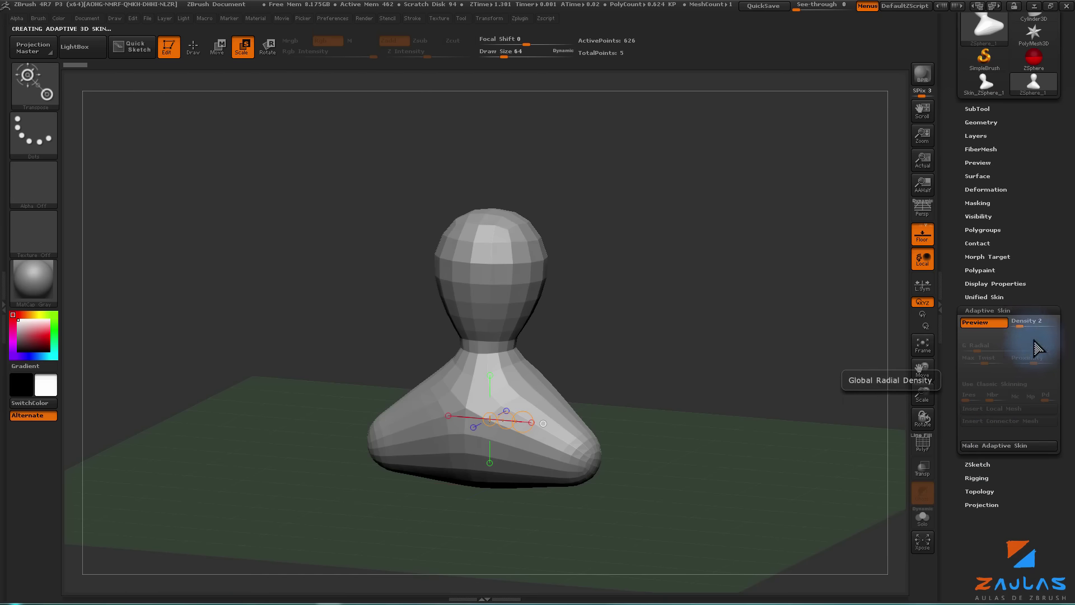
left_click_drag(1037, 239, 1015, 295)
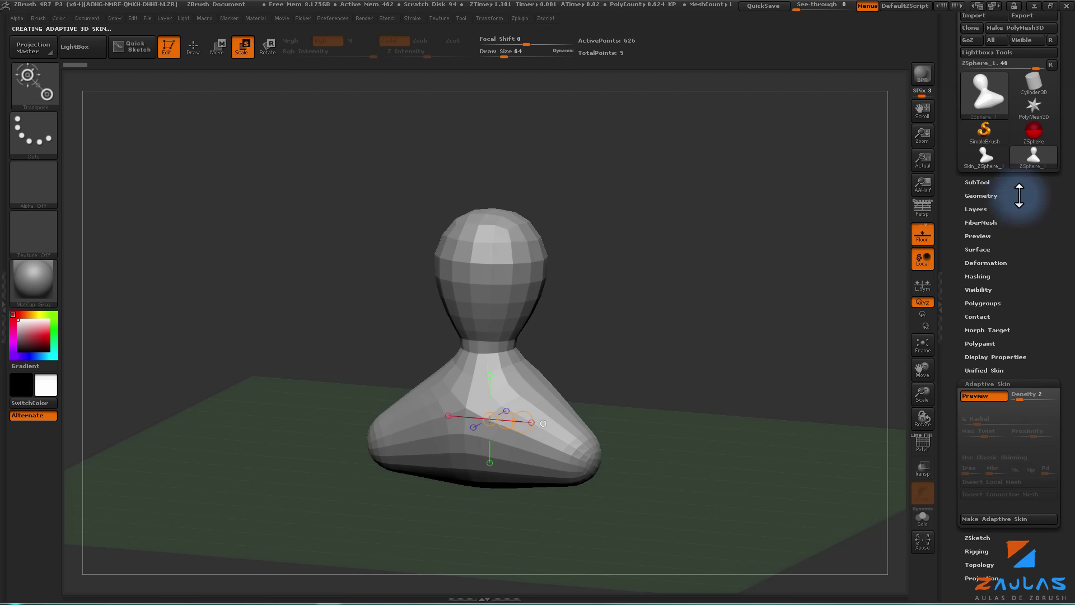
mouse_move(985, 84)
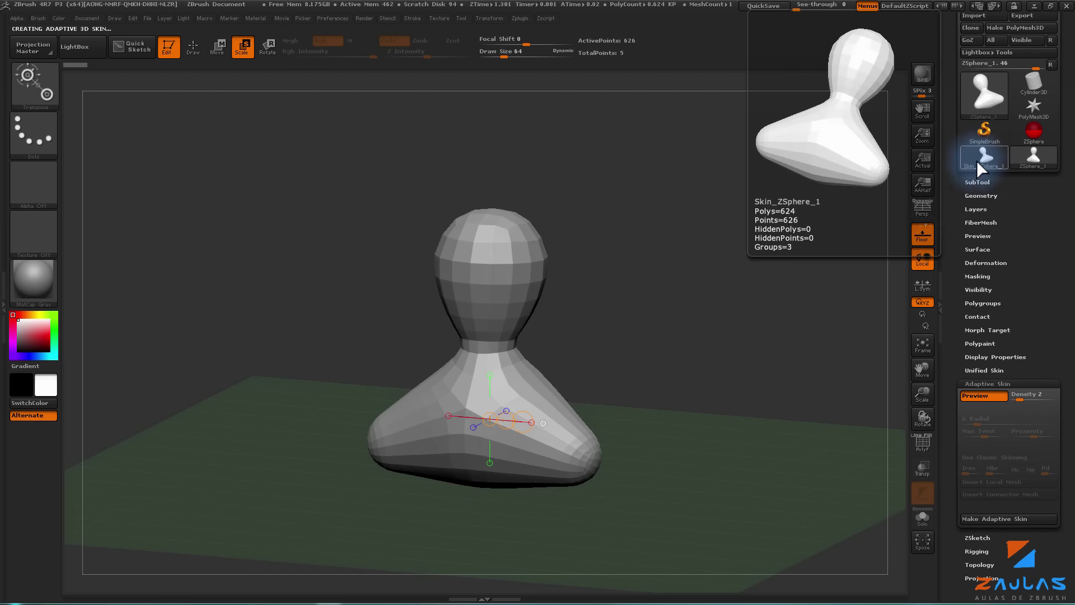
- Select Skin_ZSphere_1, drop it to subdivision level 1, and turn it to a front view
left_click(986, 159)
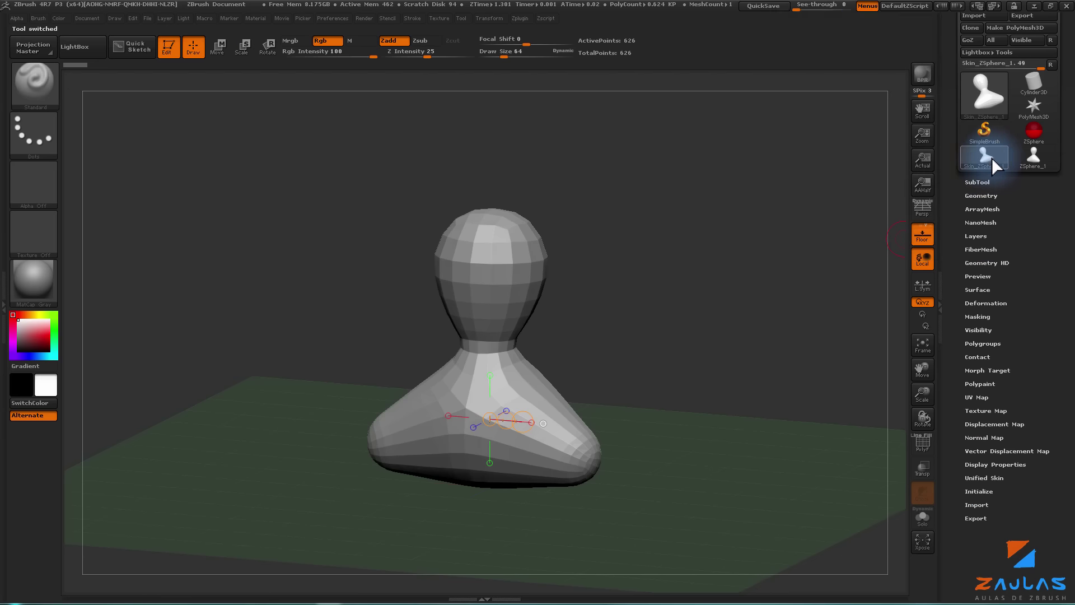
left_click_drag(655, 319, 641, 319)
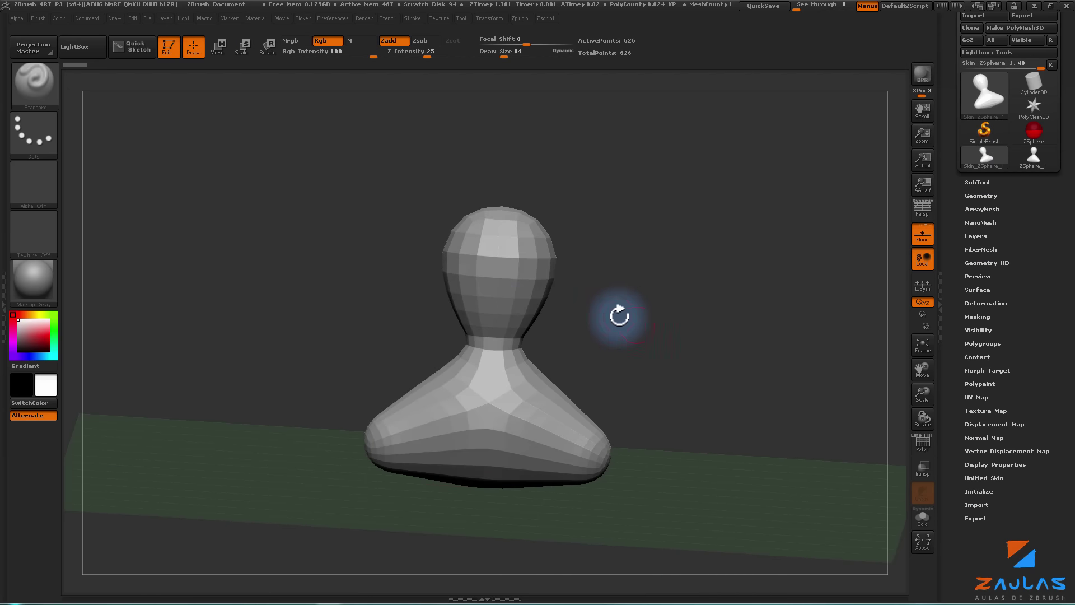
left_click_drag(653, 271, 756, 313)
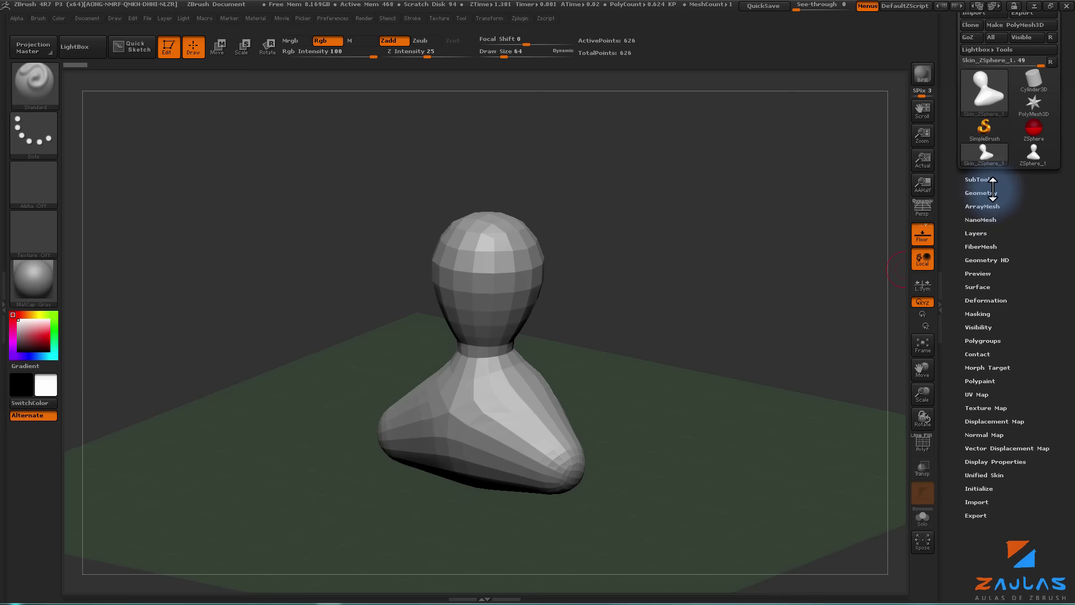
left_click(988, 194)
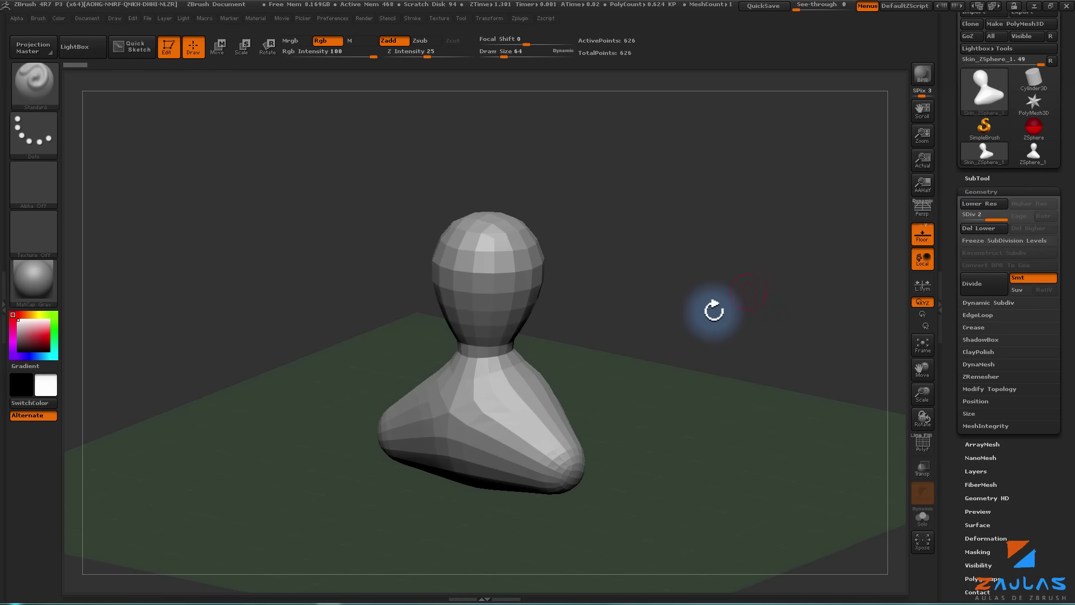
left_click_drag(710, 308, 761, 302)
left_click_drag(999, 217, 961, 216)
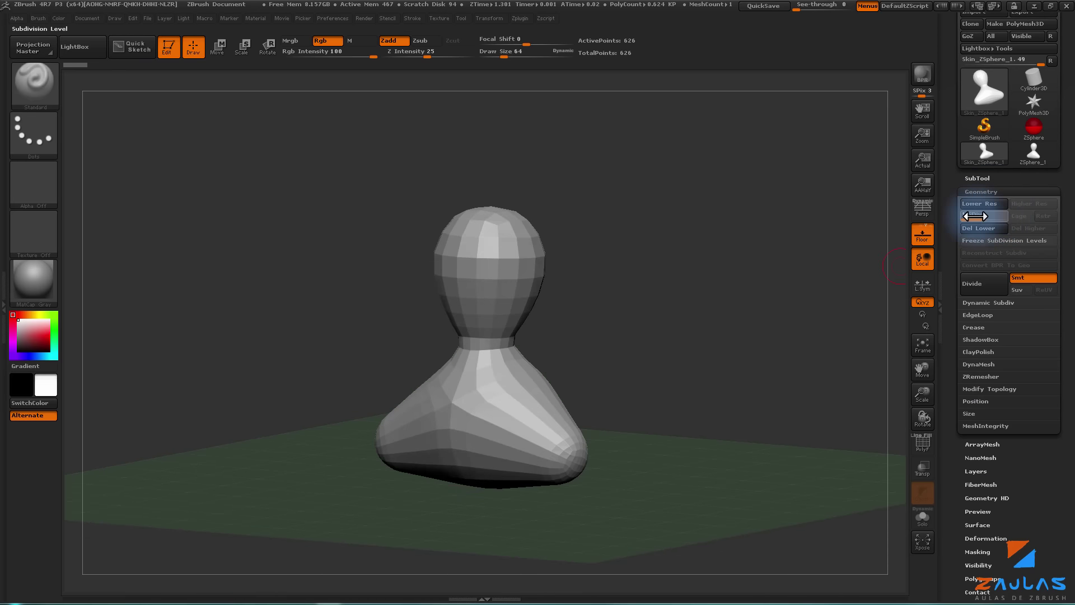
left_click_drag(689, 366, 763, 389)
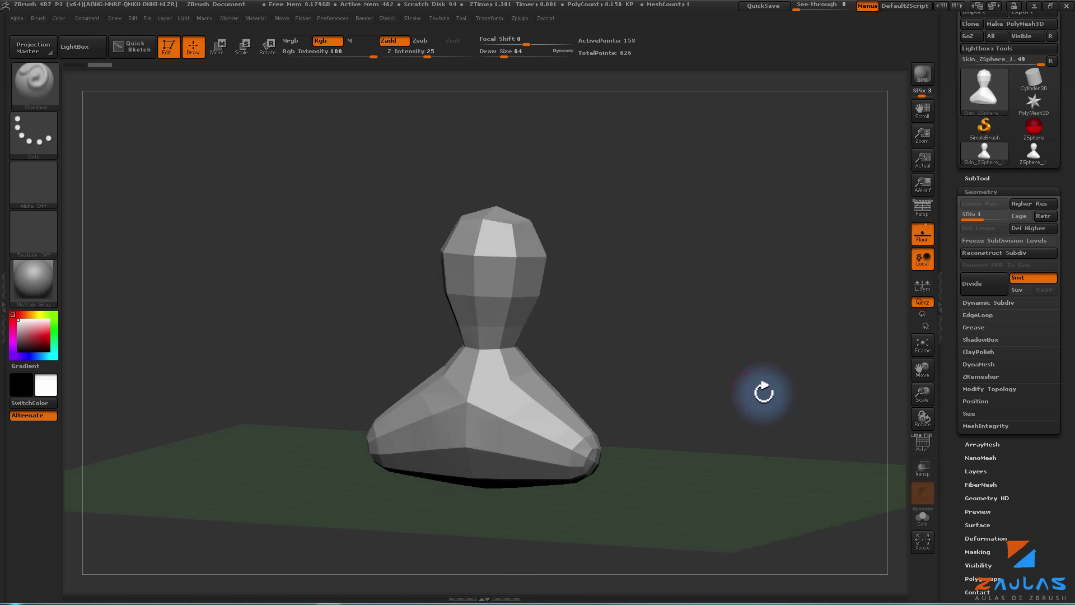
mouse_move(701, 377)
left_mouse_down()
mouse_move(696, 341)
mouse_move(698, 364)
mouse_move(504, 348)
left_mouse_up()
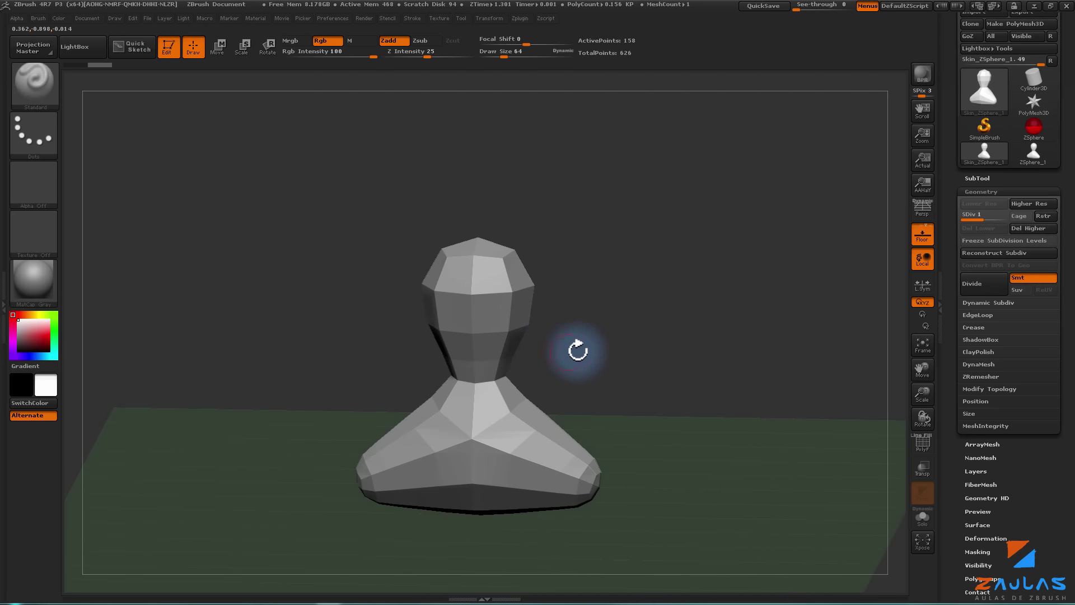
- Select the Move brush and set its draw size to about 186
key("b")
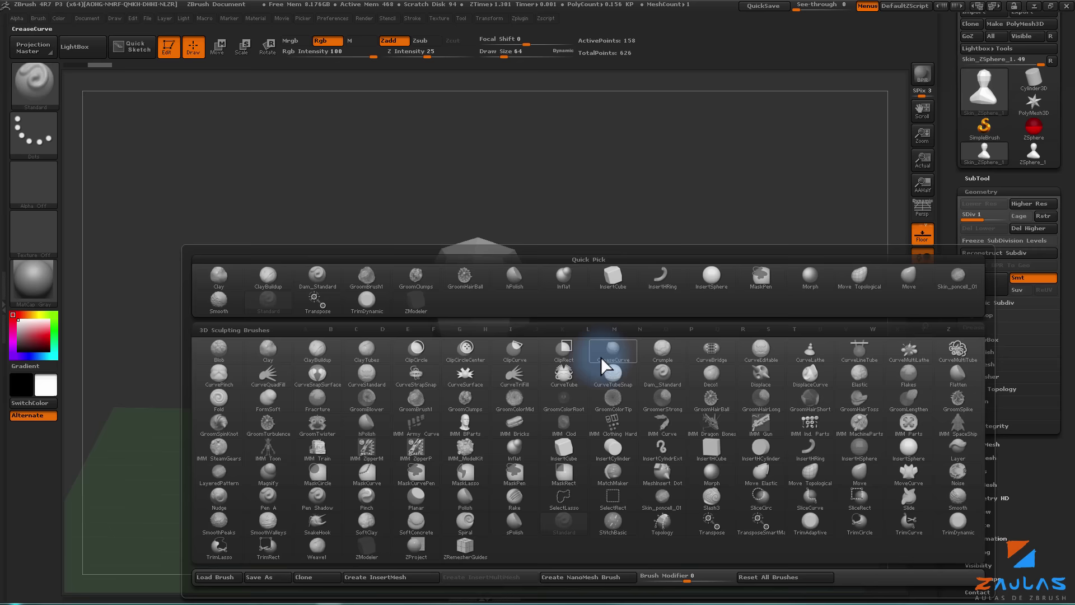
left_click(859, 473)
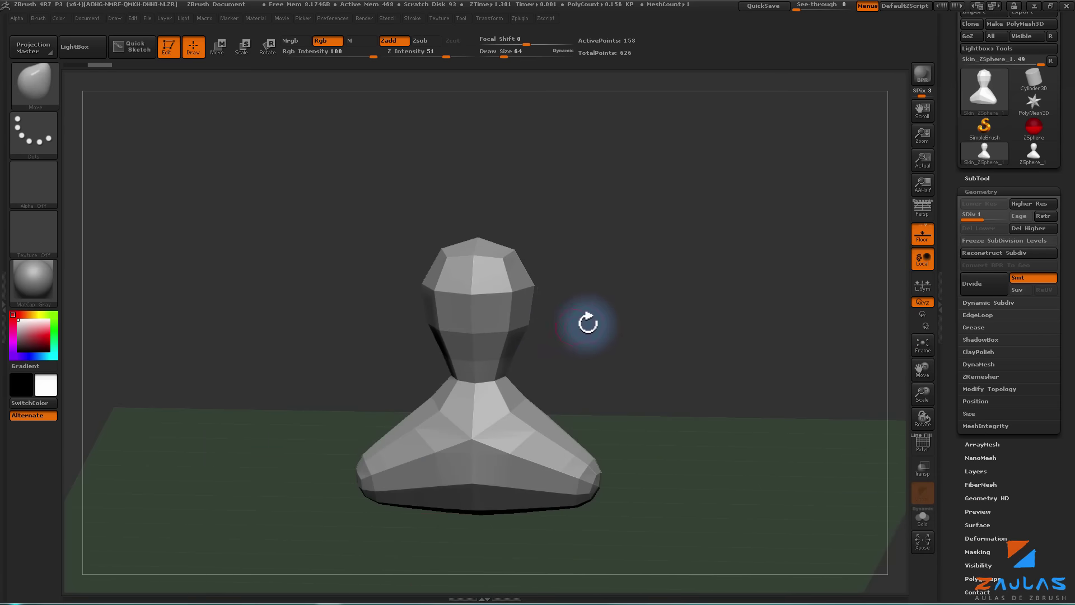
left_click_drag(615, 323, 618, 322)
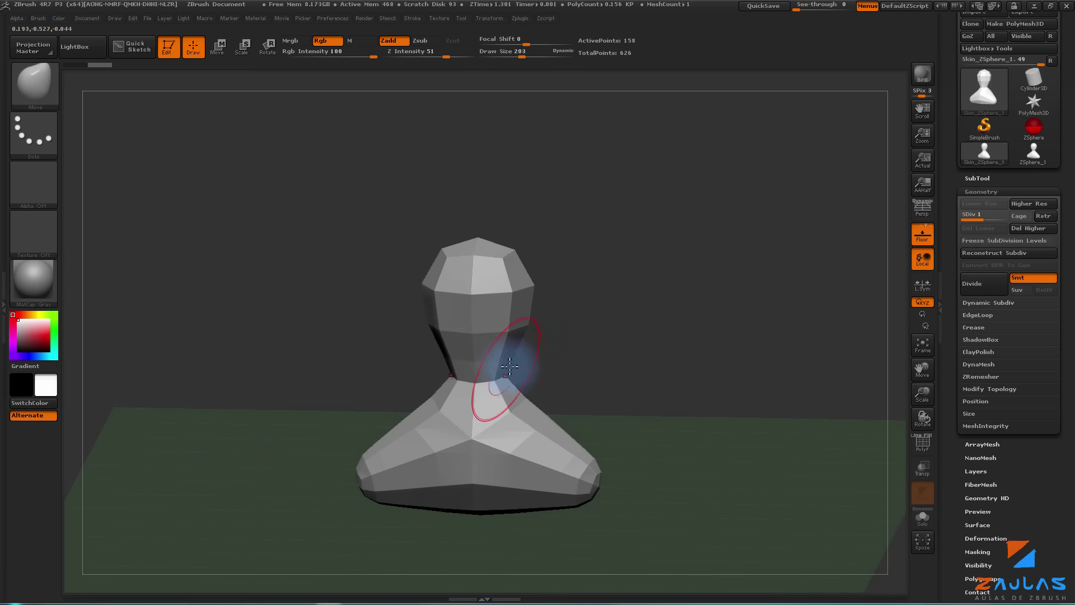
mouse_move(622, 365)
left_mouse_down()
mouse_move(456, 355)
mouse_move(533, 423)
mouse_move(707, 421)
mouse_move(566, 324)
mouse_move(682, 343)
mouse_move(744, 384)
mouse_move(676, 438)
mouse_move(644, 421)
mouse_move(701, 384)
mouse_move(812, 446)
mouse_move(916, 470)
mouse_move(722, 427)
mouse_move(773, 453)
mouse_move(757, 428)
mouse_move(788, 375)
left_mouse_up()
key("s")
key("shift+f")
key("shift+f")
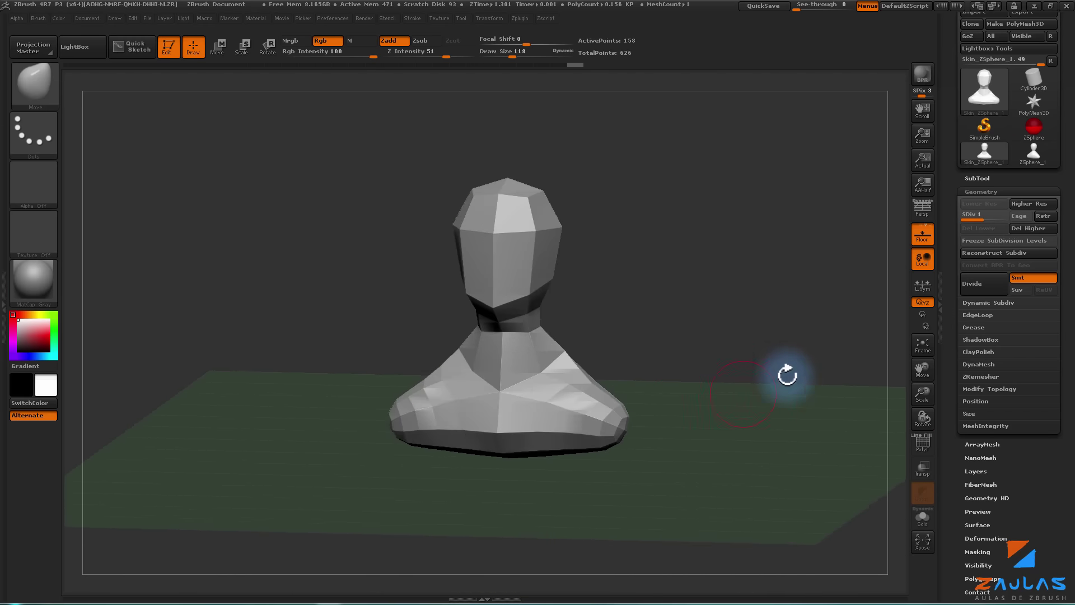
- Reshape the head and neck, subdivide to SDiv 2, and set brush size to 136
left_click_drag(972, 219, 1003, 218)
mouse_move(586, 336)
left_mouse_down()
mouse_move(648, 287)
mouse_move(598, 300)
mouse_move(620, 298)
mouse_move(626, 341)
mouse_move(724, 350)
mouse_move(691, 355)
mouse_move(699, 423)
mouse_move(576, 423)
mouse_move(595, 381)
left_mouse_up()
key("s")
left_click(610, 303)
key("s")
left_click(698, 424)
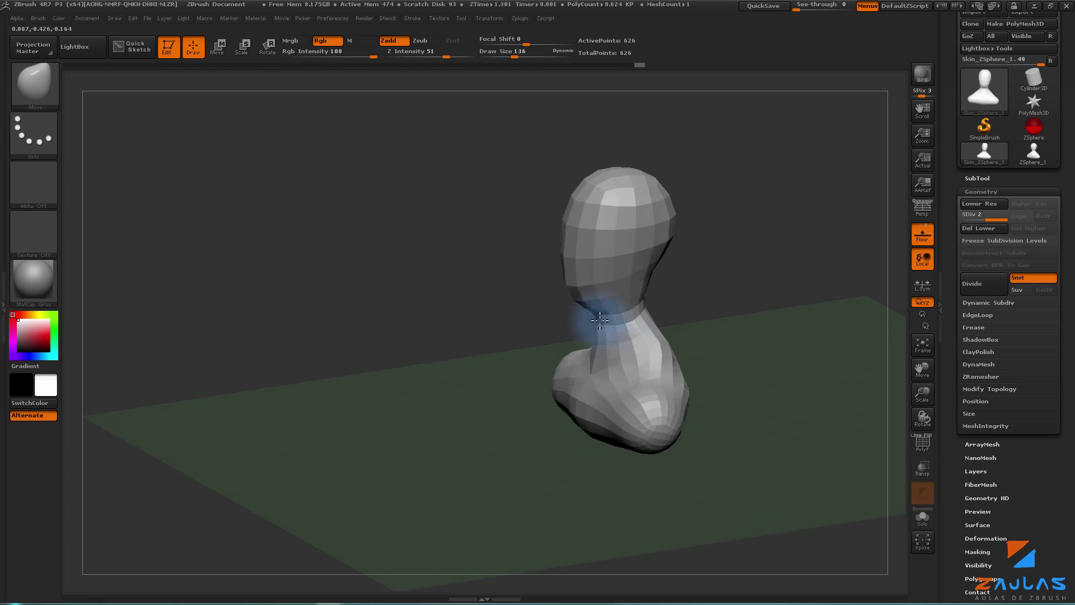
mouse_move(583, 312)
left_mouse_down()
mouse_move(606, 305)
mouse_move(643, 336)
mouse_move(784, 353)
mouse_move(733, 336)
left_mouse_up()
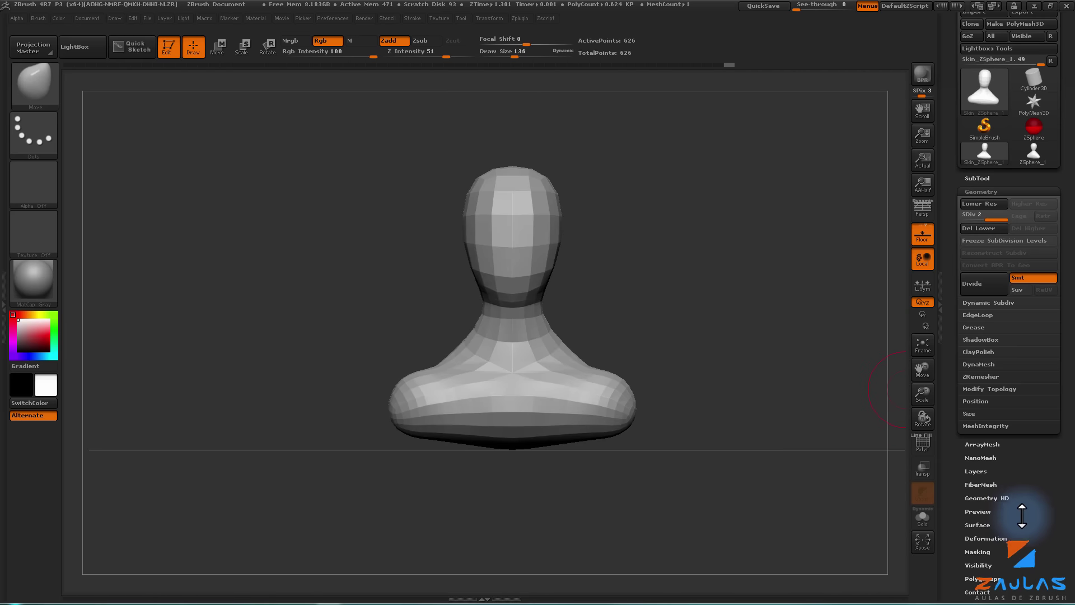
- Square off the bust's underside with a Deformation Flatten value of about -25
scroll(1021, 515, "down", 5)
left_click(991, 247)
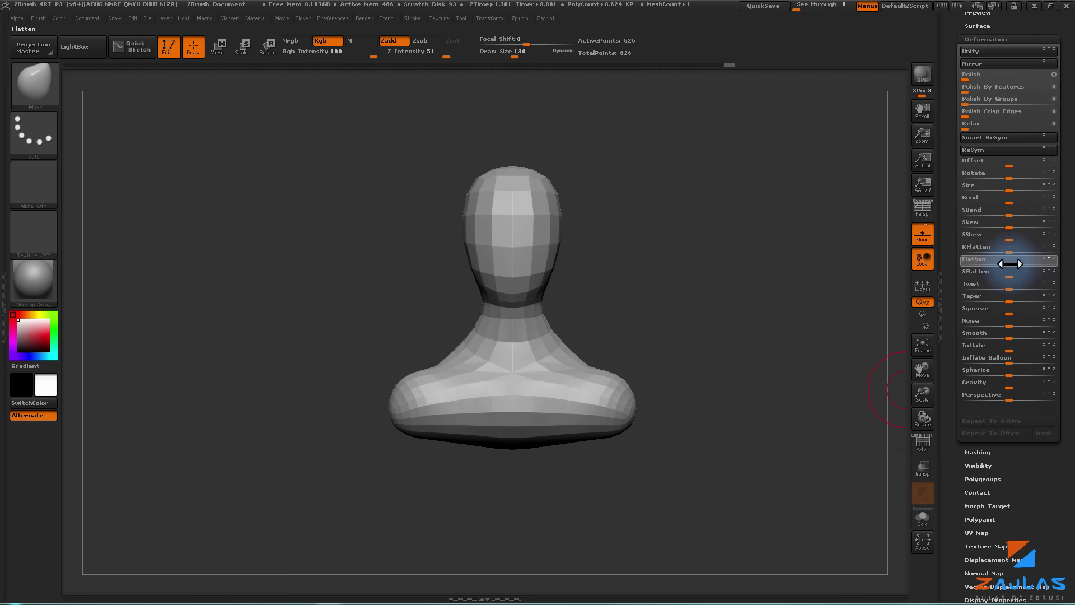
left_click_drag(1004, 264, 995, 265)
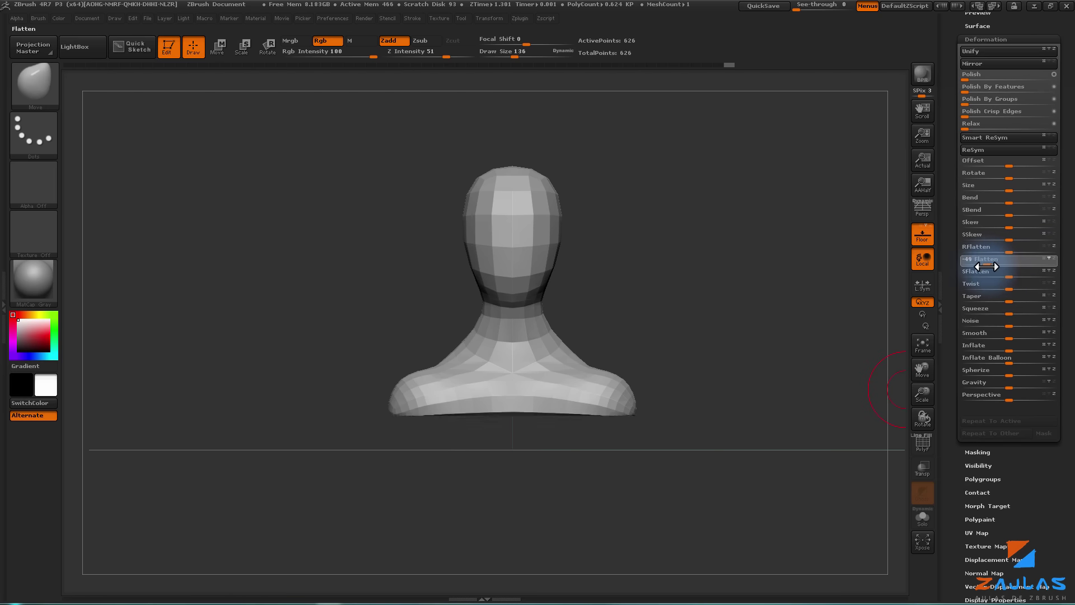
mouse_move(773, 304)
left_mouse_down()
mouse_move(736, 316)
mouse_move(784, 313)
left_mouse_up()
scroll(982, 254, "up", 5)
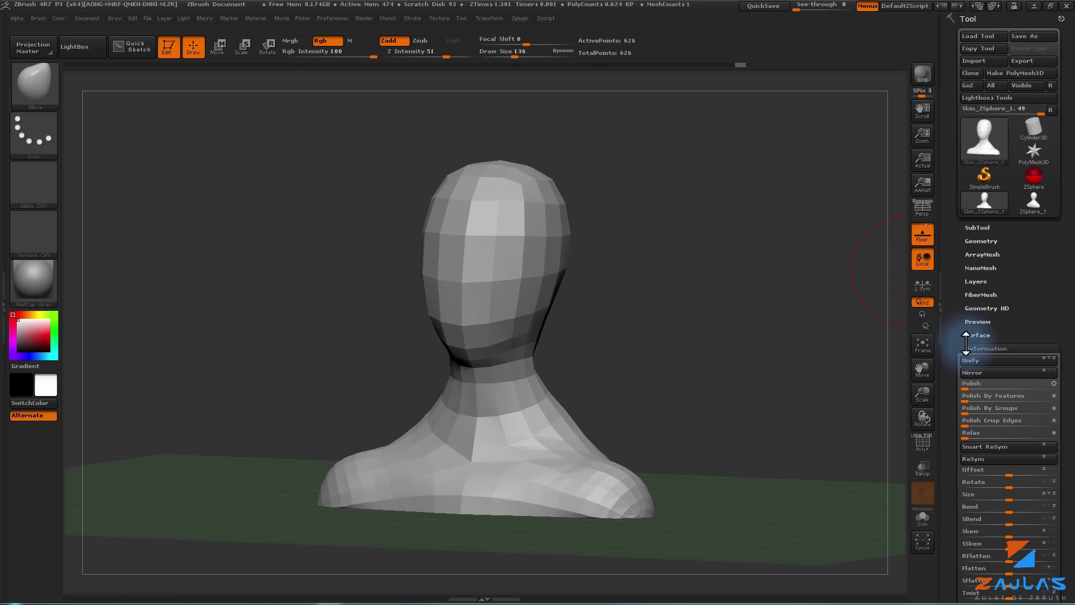
- Expand Tool > Geometry and check the bust's head side, shoulders and front from several angles
left_click(973, 241)
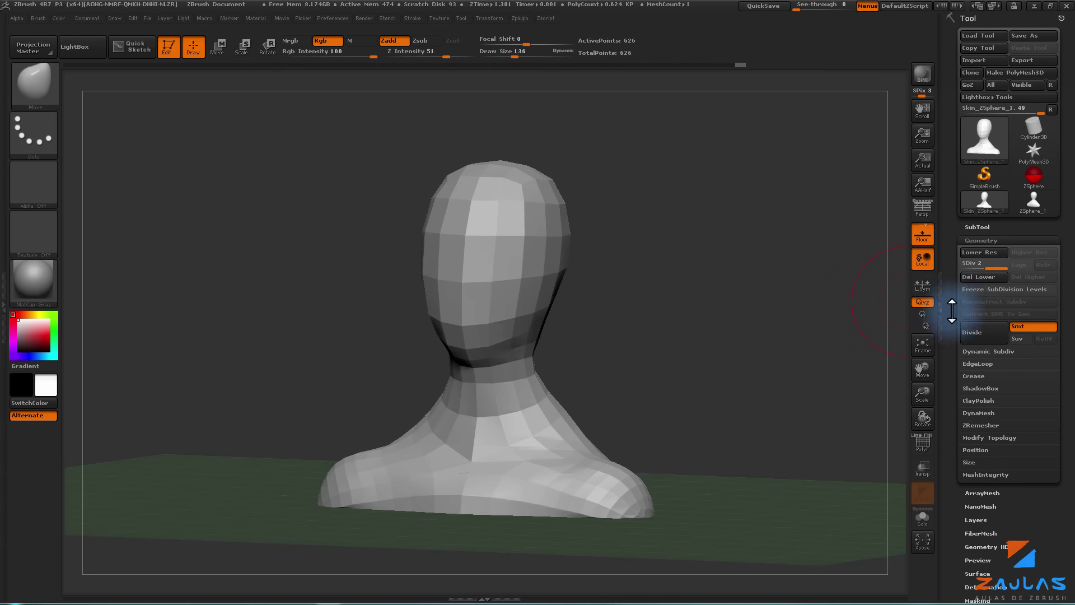
scroll(948, 305, "down", 2)
mouse_move(874, 280)
left_mouse_down()
mouse_move(700, 390)
mouse_move(677, 353)
left_mouse_up()
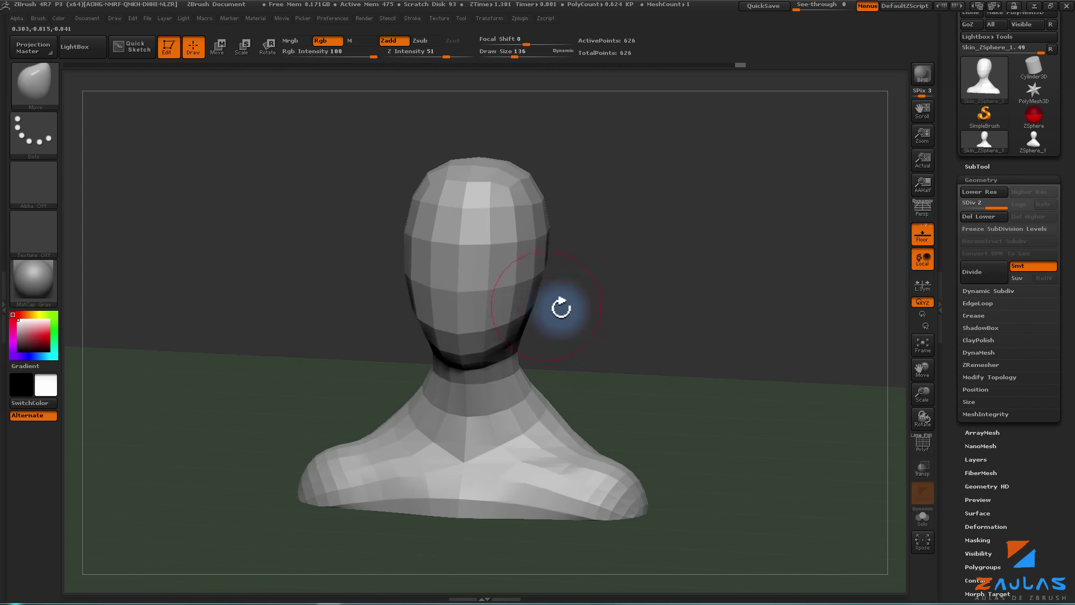
left_click_drag(545, 351, 577, 273)
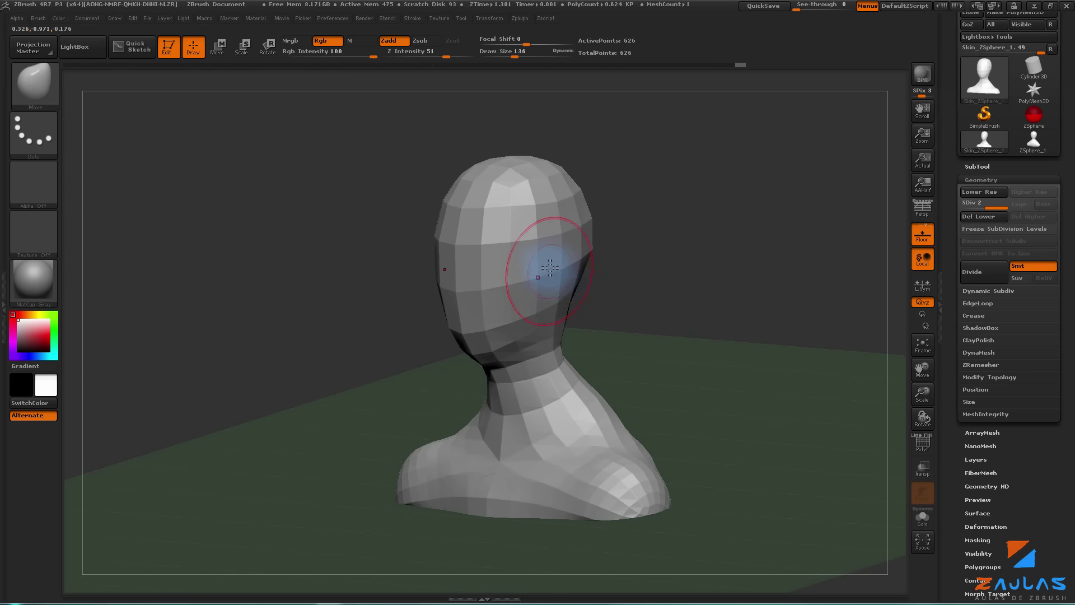
left_click_drag(652, 285, 577, 270)
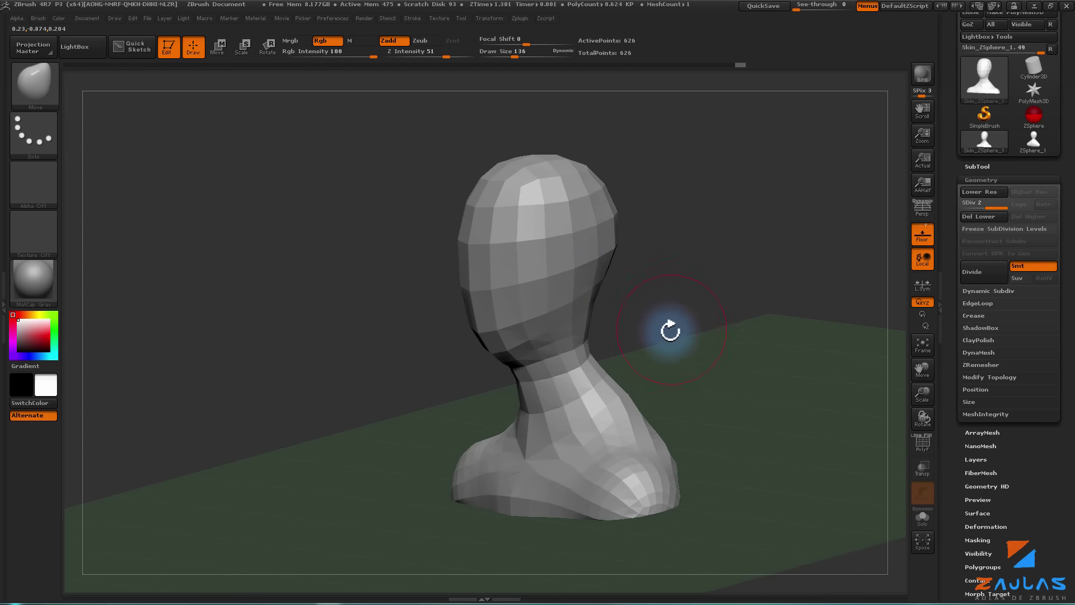
left_click_drag(672, 330, 657, 328)
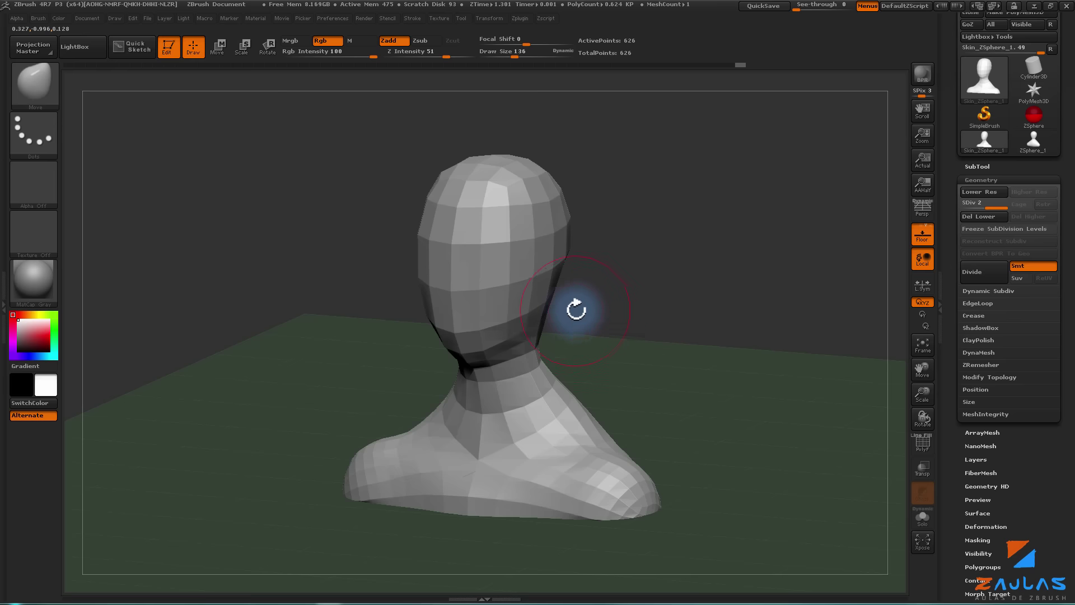
left_click_drag(595, 304, 621, 317)
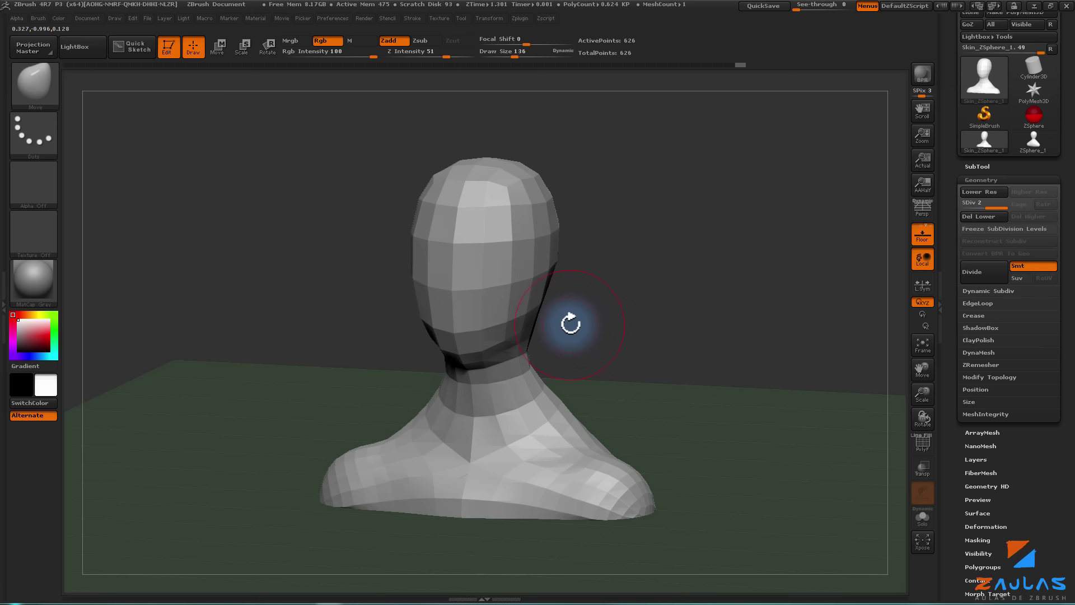
left_click_drag(659, 344, 628, 348)
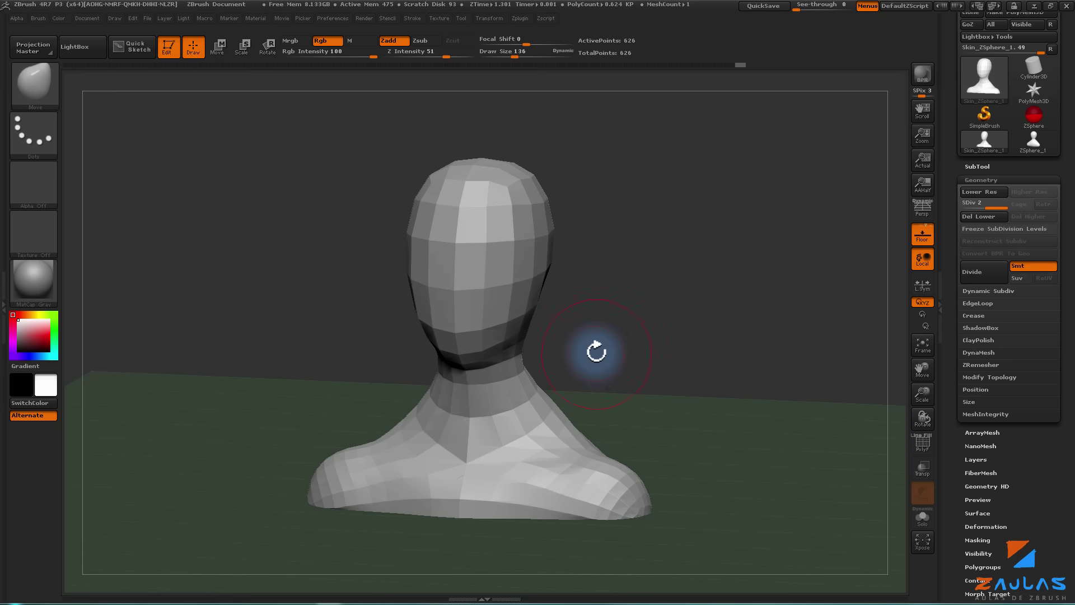
left_click_drag(604, 356, 598, 355)
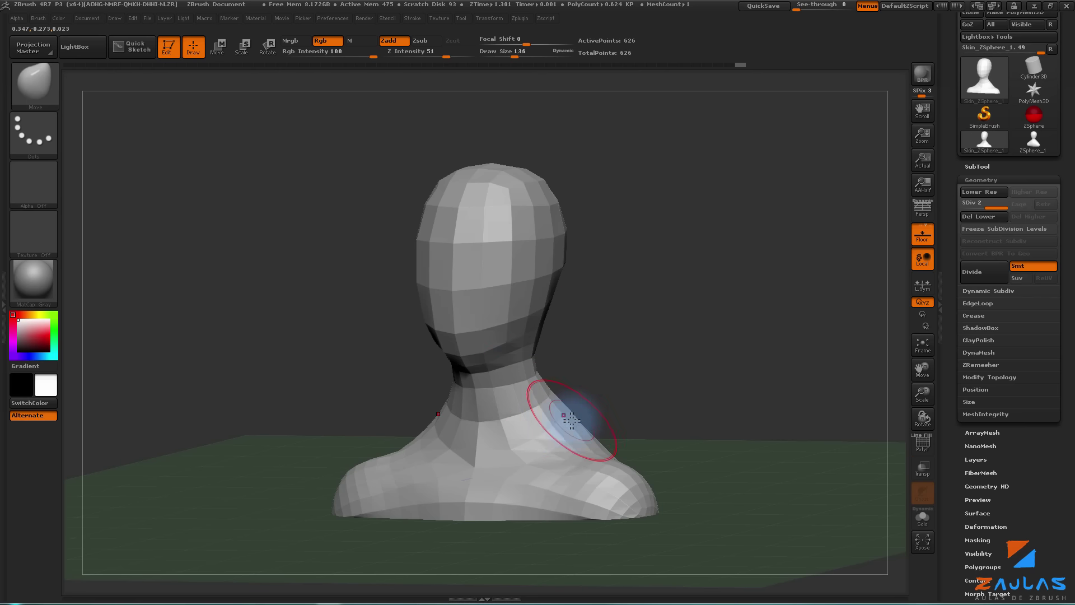
left_click_drag(644, 388, 654, 380)
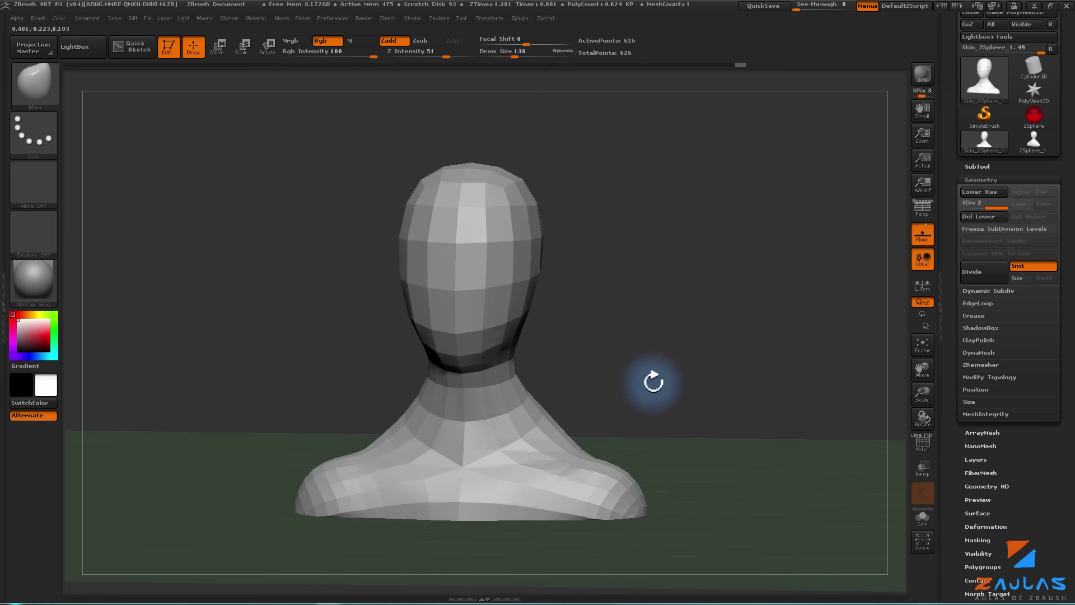
- Try a DynaMesh remesh, check its polygroups with PolyF, then undo it
left_click(977, 352)
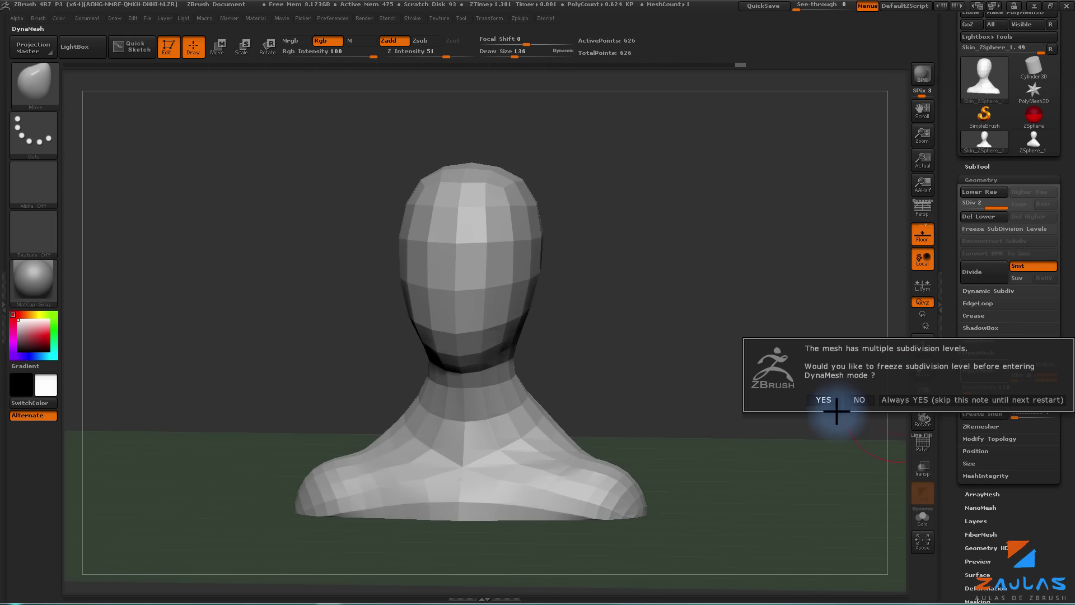
left_click(856, 400)
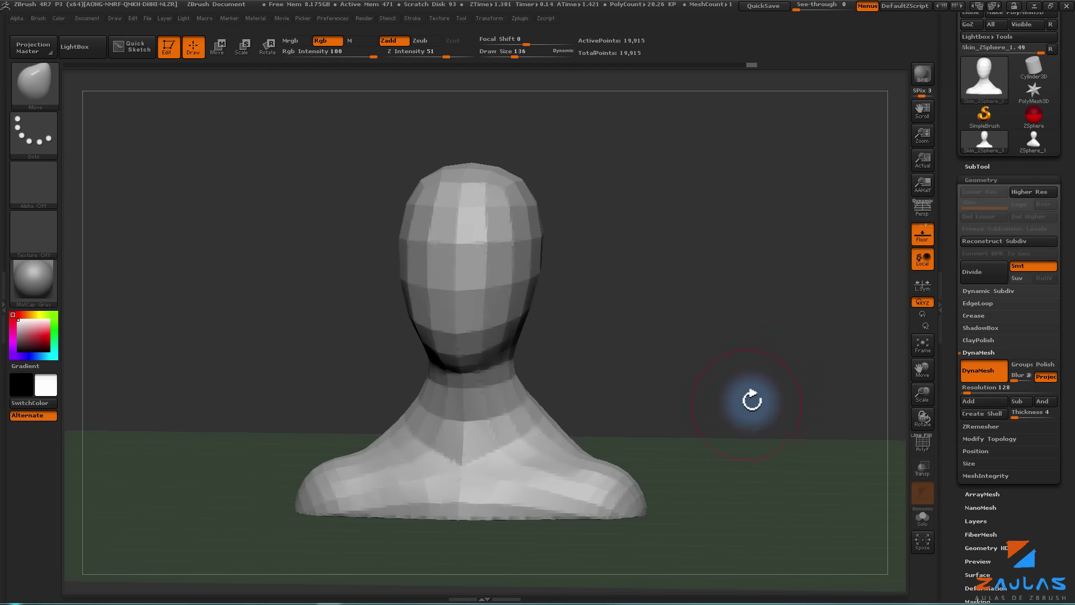
left_click(919, 445)
left_click_drag(703, 379, 760, 398)
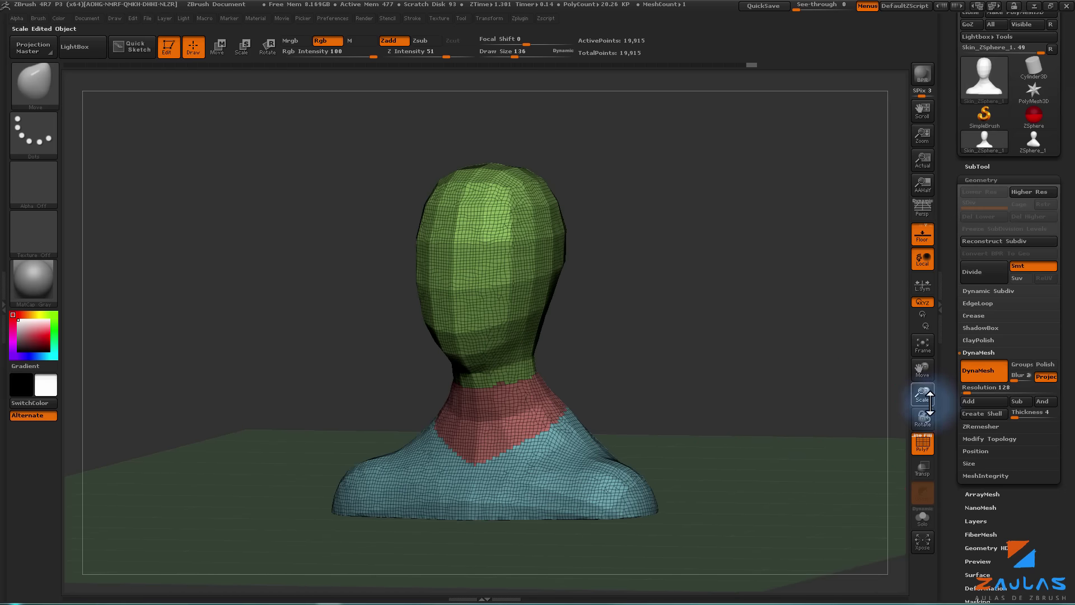
mouse_move(923, 398)
left_mouse_down()
mouse_move(932, 396)
mouse_move(696, 377)
left_mouse_up()
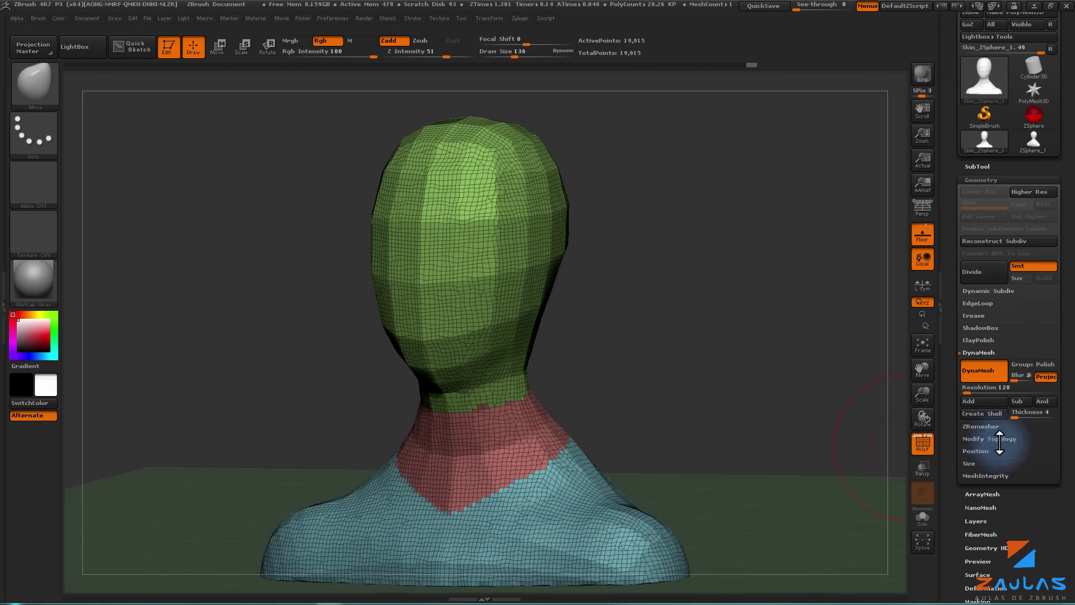
left_click(922, 445)
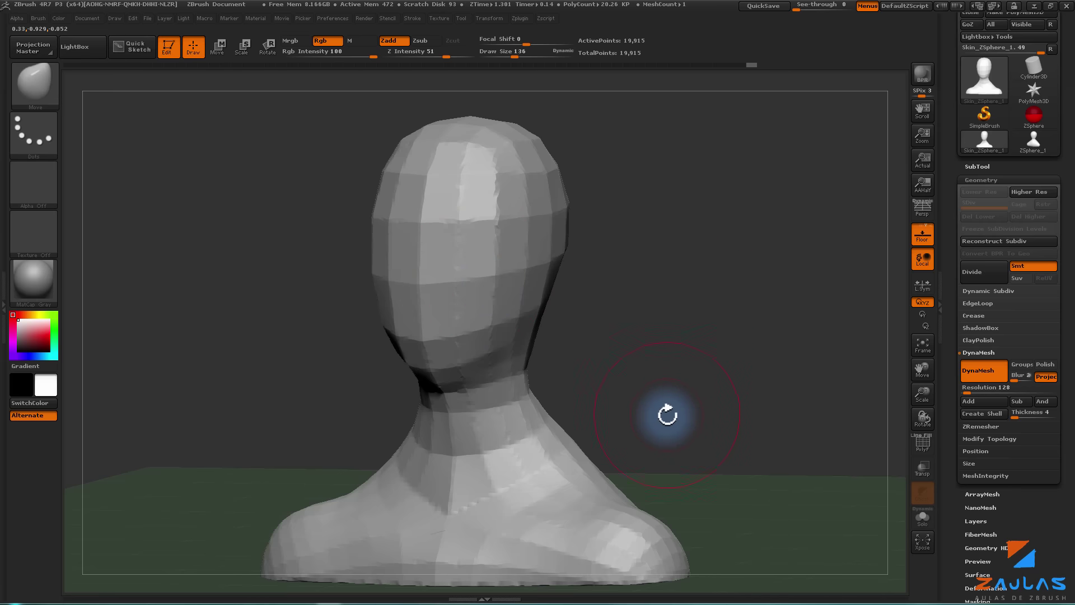
key("ctrl")
- Subdivide the bust to level 5 and DynaMesh it at resolution 128 (19,460 points)
key("ctrl+z")
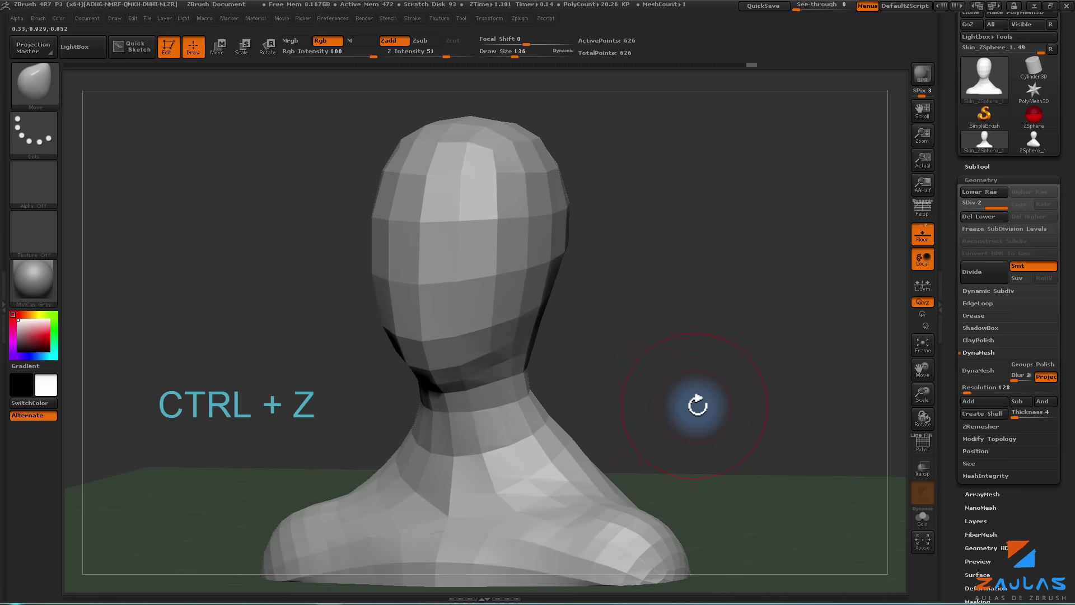
left_click(982, 276)
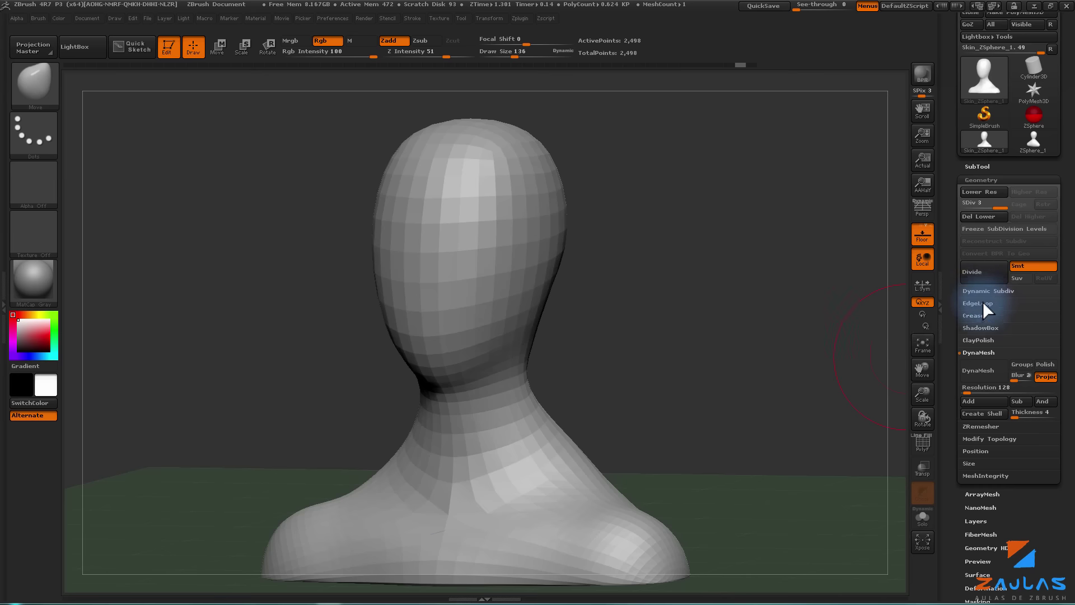
left_click(968, 279)
left_click(977, 277)
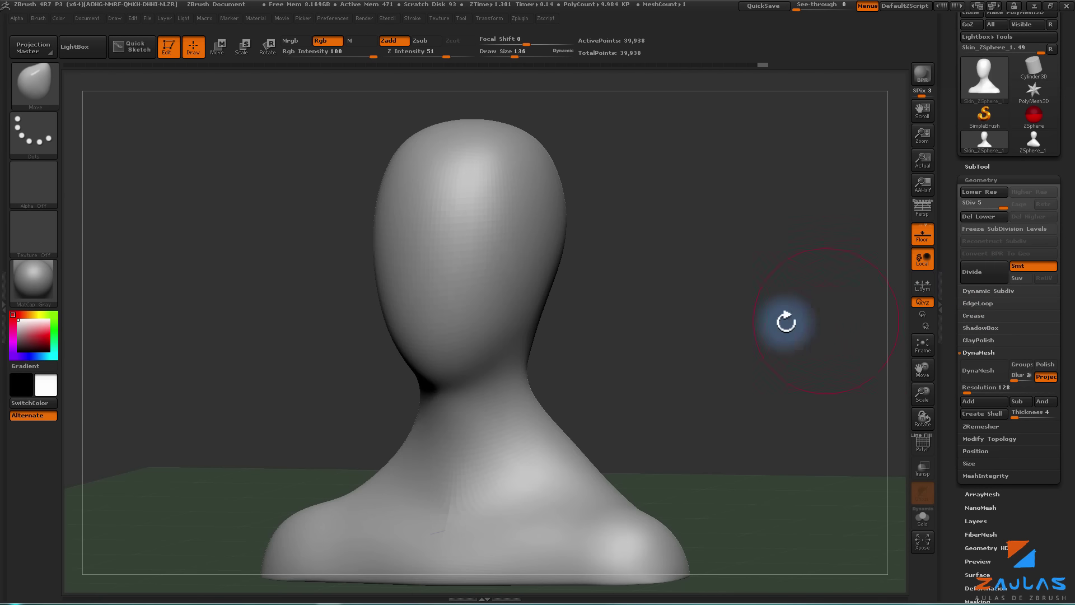
left_click(975, 376)
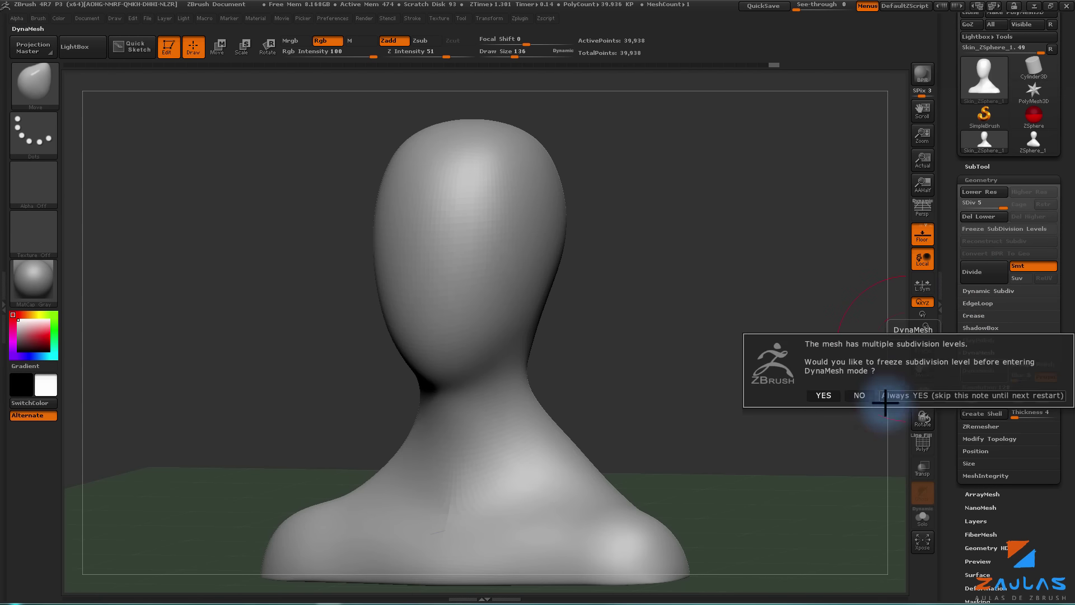
left_click(865, 389)
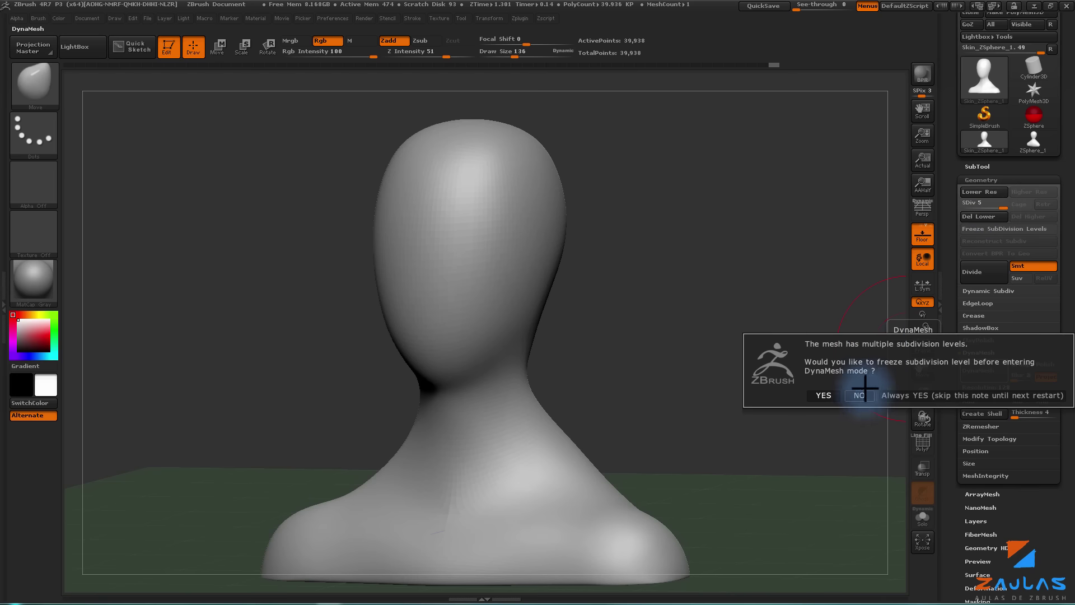
mouse_move(664, 314)
left_mouse_down()
mouse_move(697, 340)
mouse_move(559, 334)
mouse_move(470, 346)
mouse_move(655, 334)
mouse_move(683, 350)
left_mouse_up()
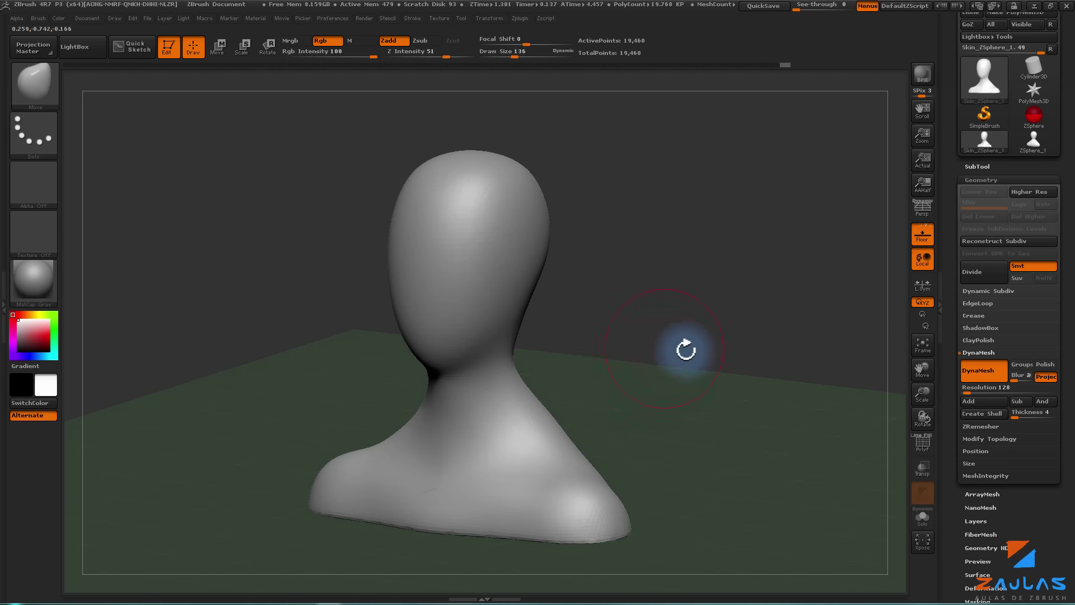
- Check polygroups with PolyF, set Draw Size to 53, and bring up the brush library
key("shift+f")
mouse_move(866, 442)
left_mouse_down()
mouse_move(770, 401)
mouse_move(882, 440)
left_mouse_up()
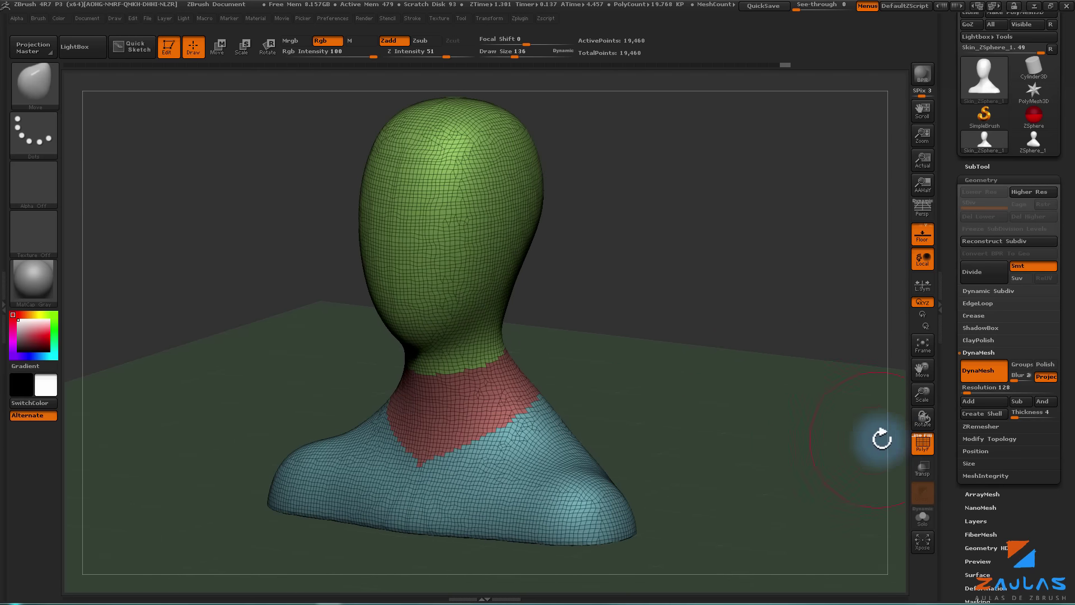
left_click(922, 442)
mouse_move(956, 377)
left_mouse_down()
mouse_move(763, 384)
mouse_move(629, 312)
mouse_move(651, 297)
mouse_move(638, 305)
left_mouse_up()
key("s")
mouse_move(653, 303)
left_mouse_down()
mouse_move(656, 292)
mouse_move(666, 314)
mouse_move(640, 276)
left_mouse_up()
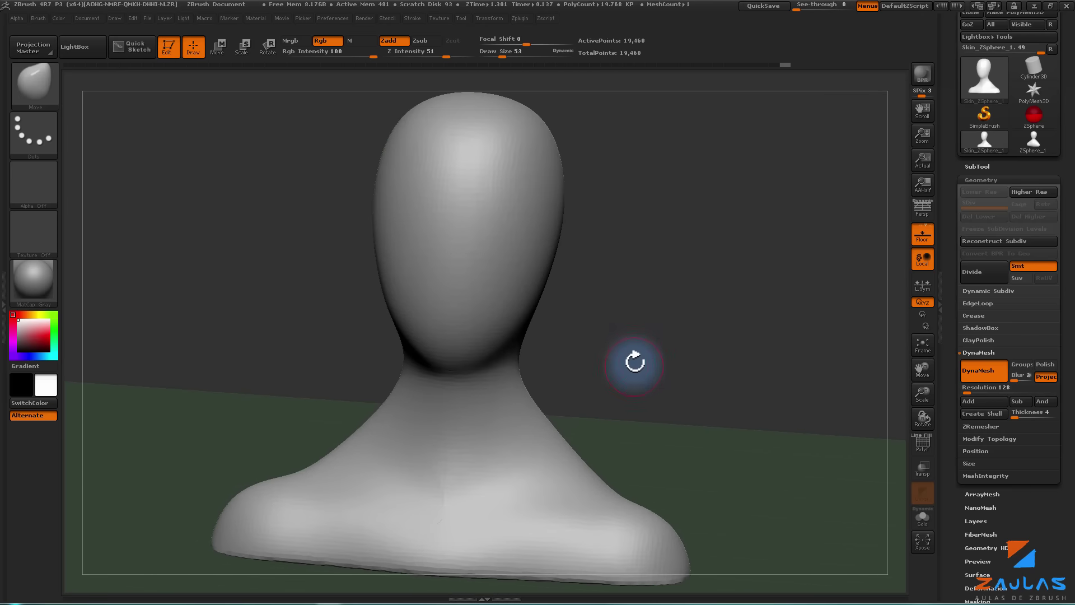
key("b")
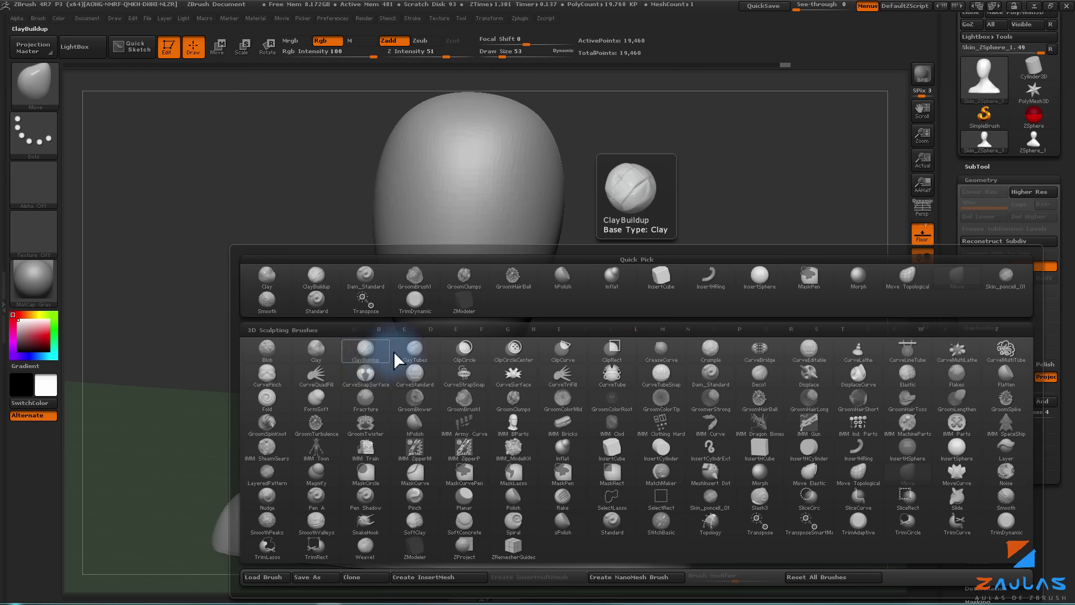
- Pick the ClayBuildup brush and build up the jaw, neck and eye sockets
left_click(394, 357)
key("b")
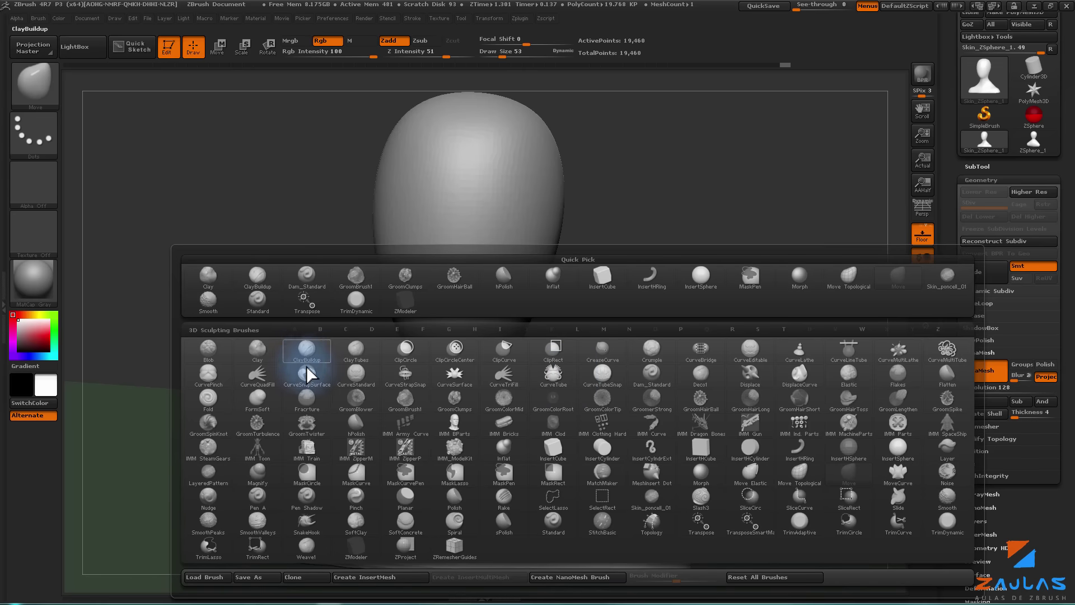
left_click(306, 348)
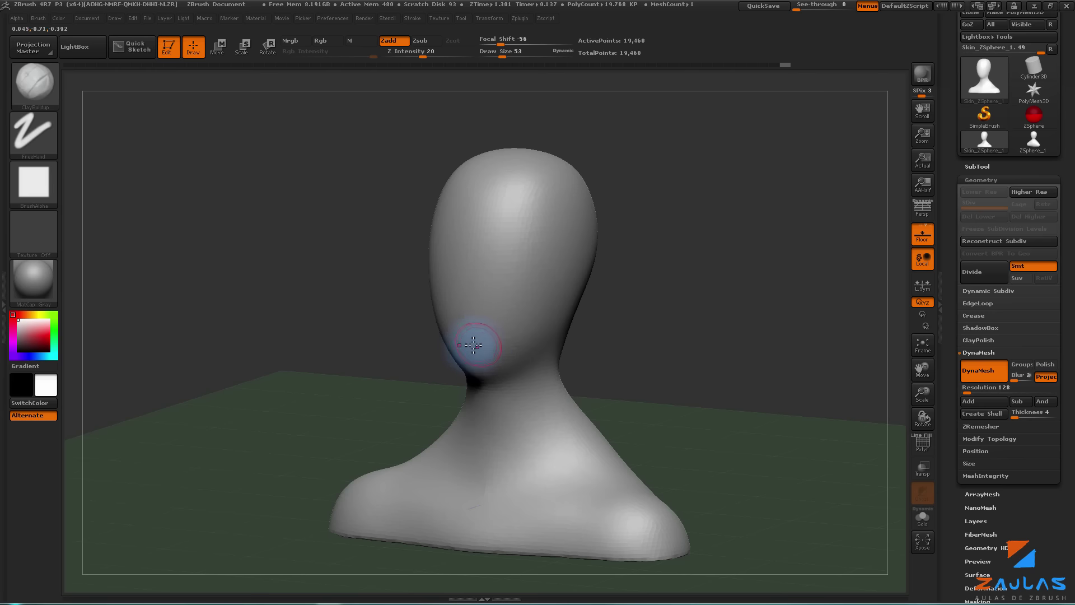
key("s")
mouse_move(469, 352)
left_mouse_down()
mouse_move(523, 344)
mouse_move(444, 360)
mouse_move(480, 288)
mouse_move(473, 243)
mouse_move(457, 240)
mouse_move(445, 313)
mouse_move(449, 298)
mouse_move(417, 257)
mouse_move(414, 283)
mouse_move(546, 293)
left_mouse_up()
mouse_move(470, 241)
left_mouse_down()
mouse_move(456, 232)
mouse_move(454, 263)
mouse_move(411, 290)
left_mouse_up()
key("s")
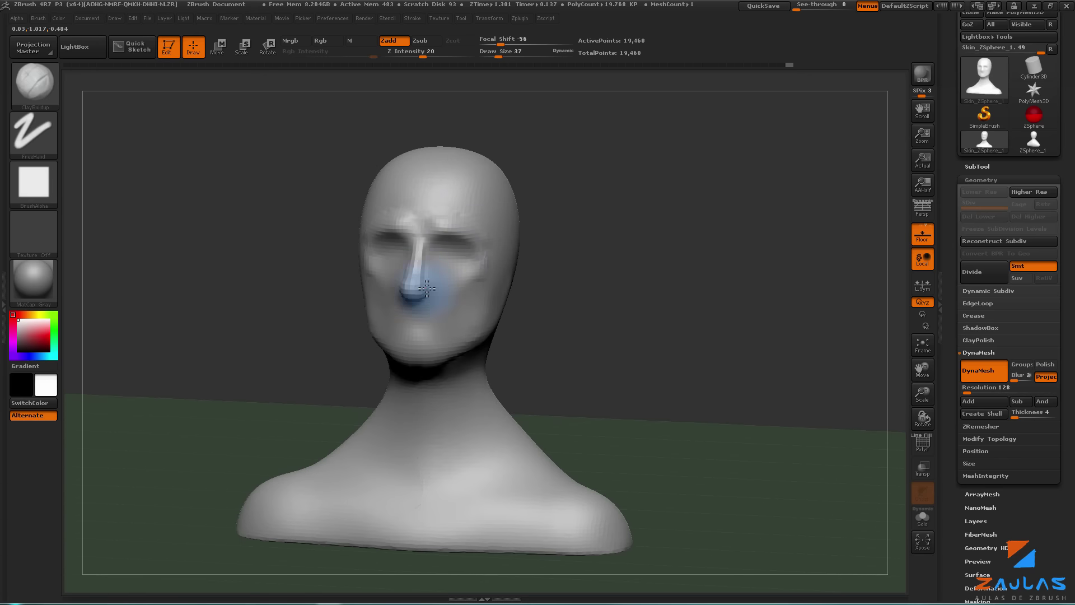
- Smooth the face with Shift and review the head from side, front and three-quarter views
left_click_drag(588, 280, 360, 288)
left_click_drag(313, 252, 444, 252)
mouse_move(560, 258)
left_mouse_down("shift")
mouse_move(552, 299)
mouse_move(596, 276)
mouse_move(515, 292)
left_mouse_up("shift")
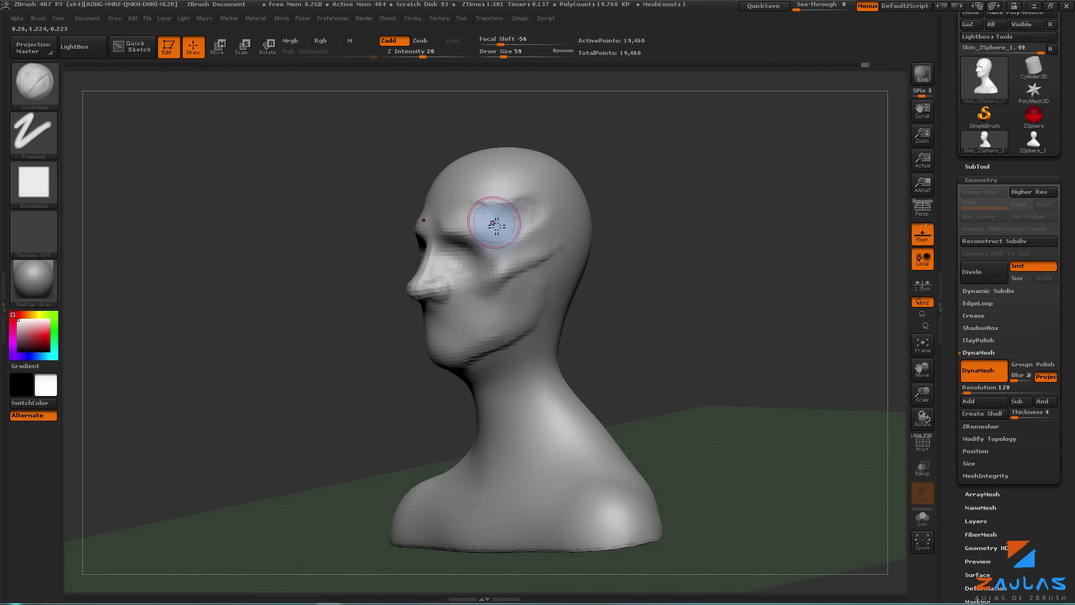
key("shift")
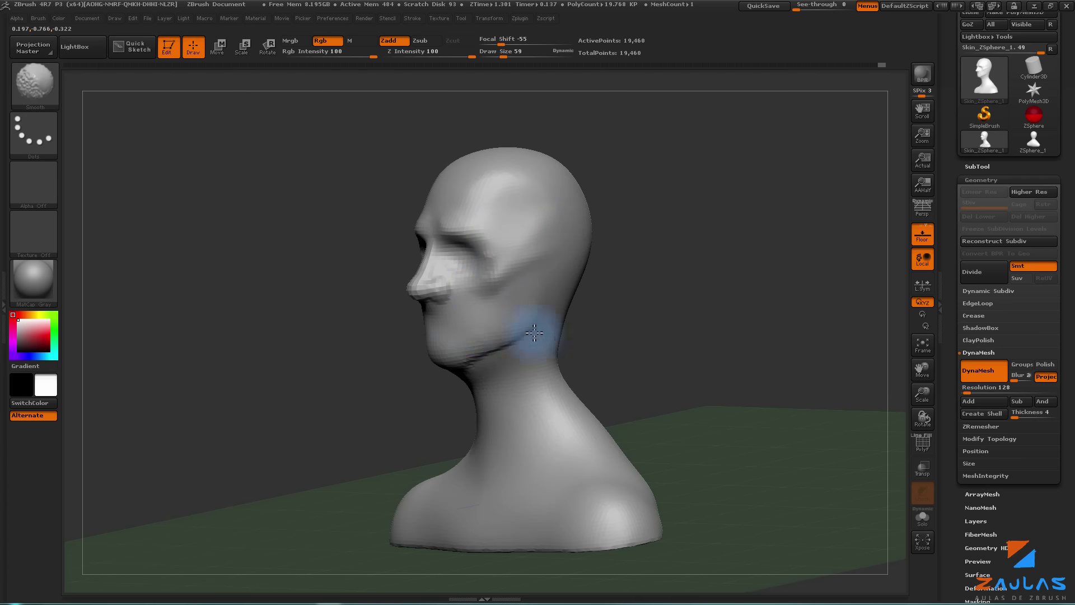
mouse_move(455, 312)
left_mouse_down("shift")
mouse_move(437, 355)
mouse_move(440, 387)
left_mouse_up("shift")
key("shift")
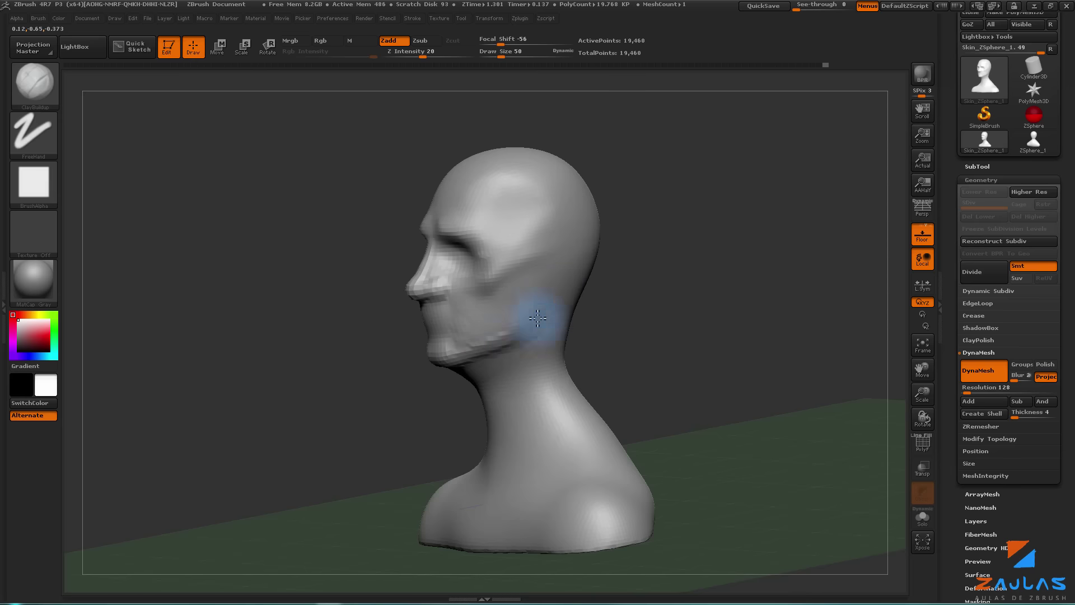
left_click_drag(540, 312, 525, 312, "shift")
mouse_move(582, 263)
left_mouse_down()
mouse_move(616, 283)
mouse_move(448, 317)
mouse_move(482, 295)
left_mouse_up()
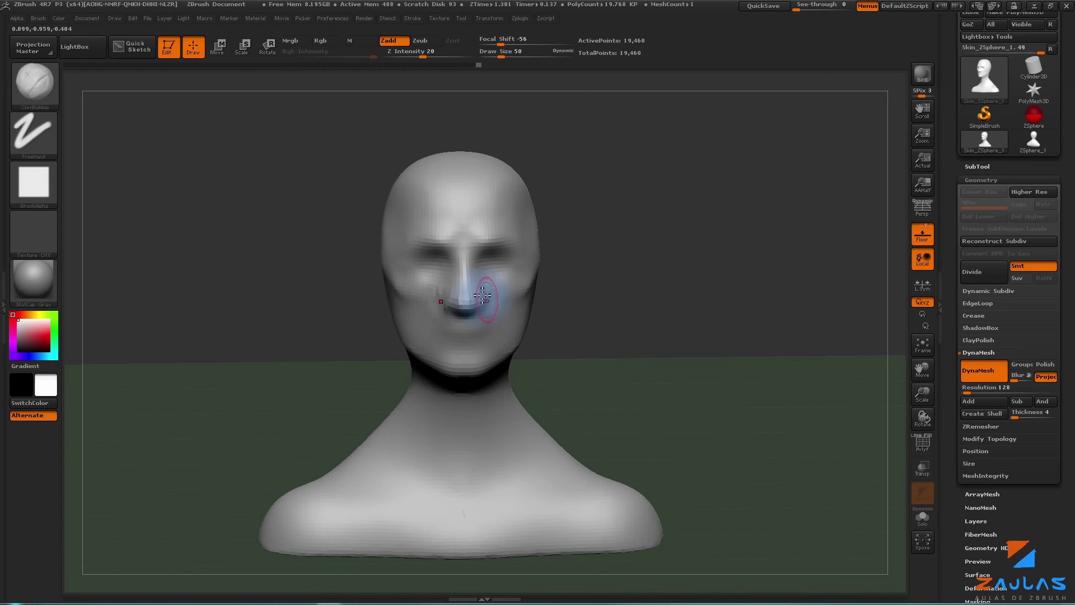
mouse_move(571, 302)
left_mouse_down()
mouse_move(468, 304)
mouse_move(463, 270)
mouse_move(493, 287)
left_mouse_up()
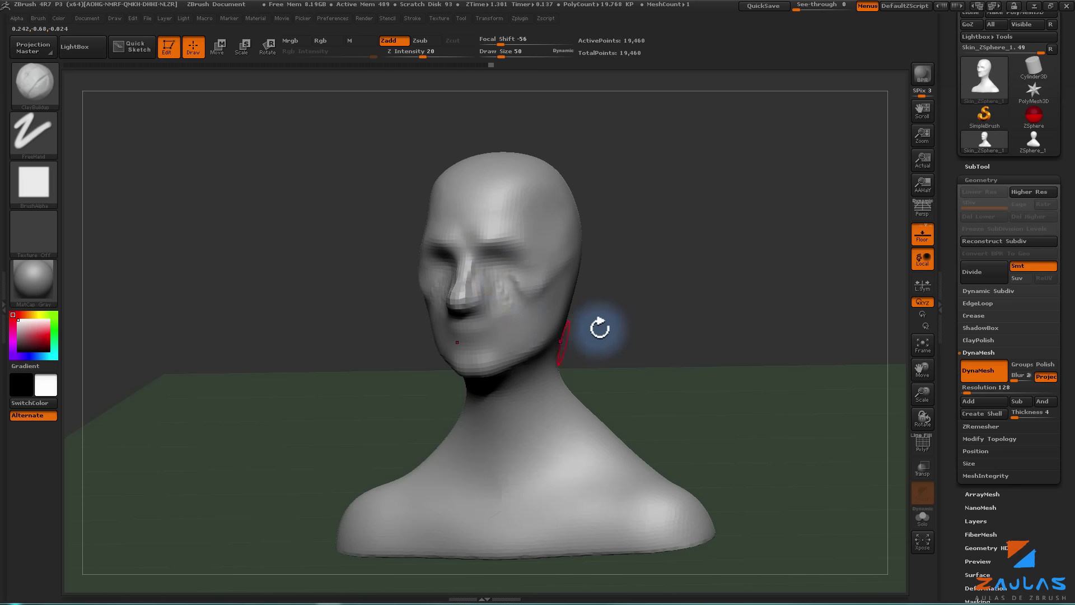
- Build up the cheeks and cheekbones with ClayBuildup and Shift-smooth the cheek surface
left_click_drag(600, 327, 630, 314)
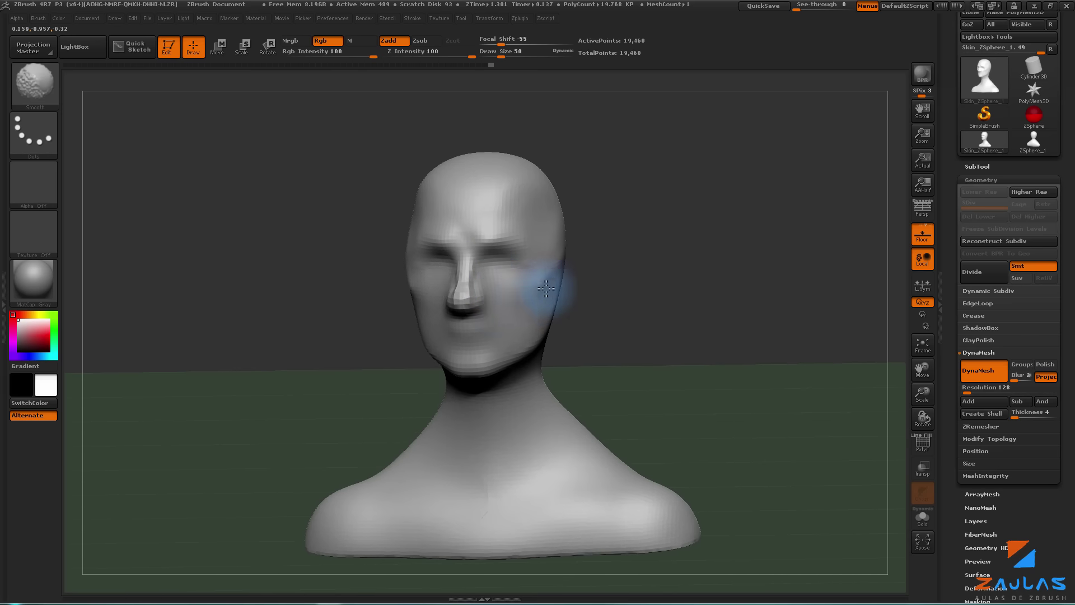
left_click_drag(546, 288, 529, 291)
key("shift")
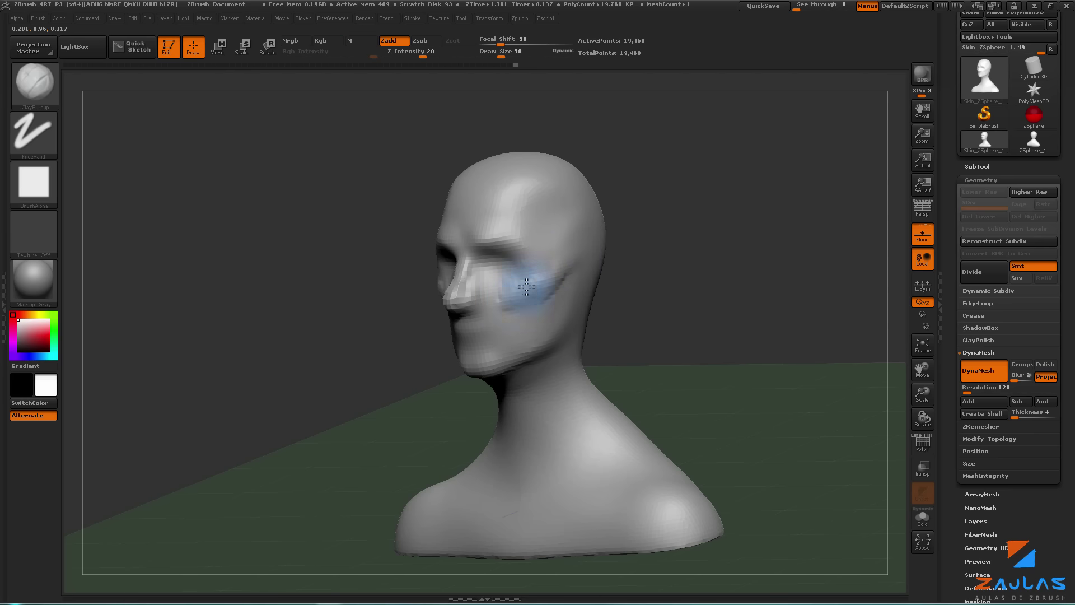
key("shift")
left_click_drag(524, 297, 534, 293, "shift")
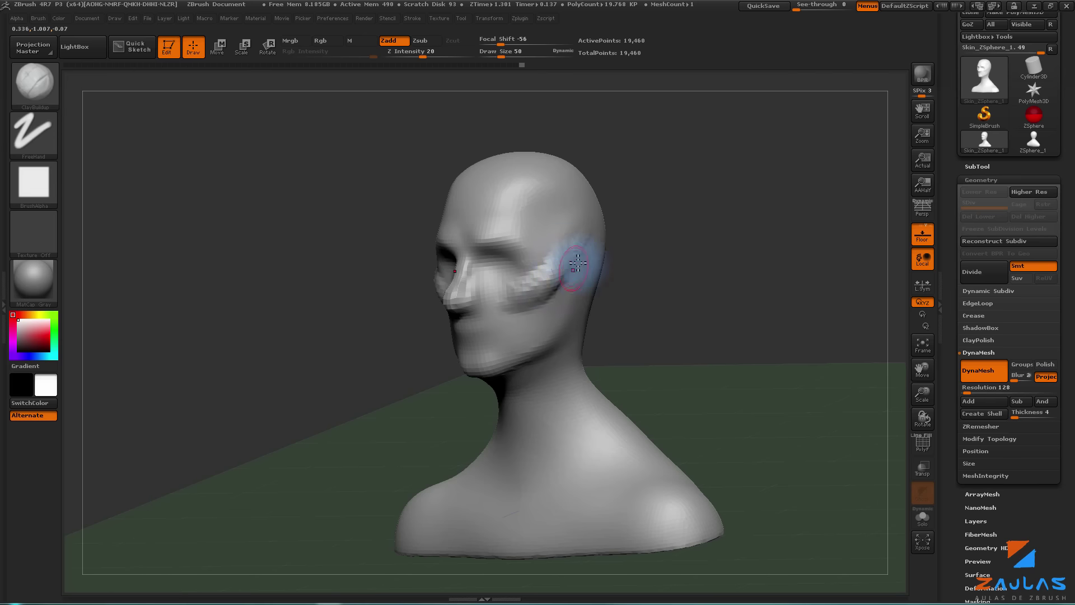
key("shift")
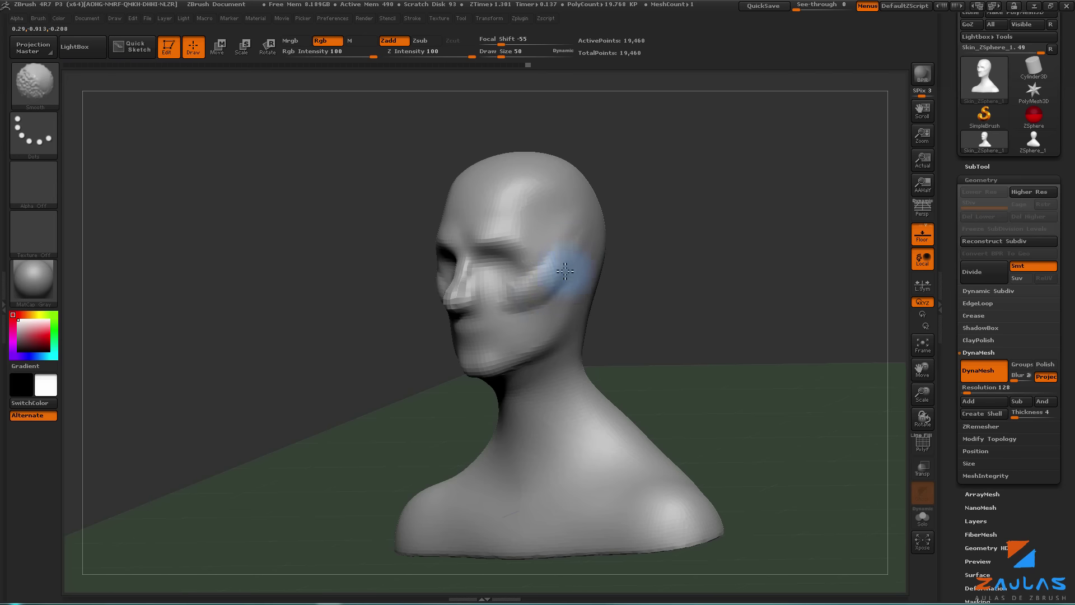
- Smooth the front of the face and start adding clay where the ear goes
left_click_drag(425, 331, 532, 333)
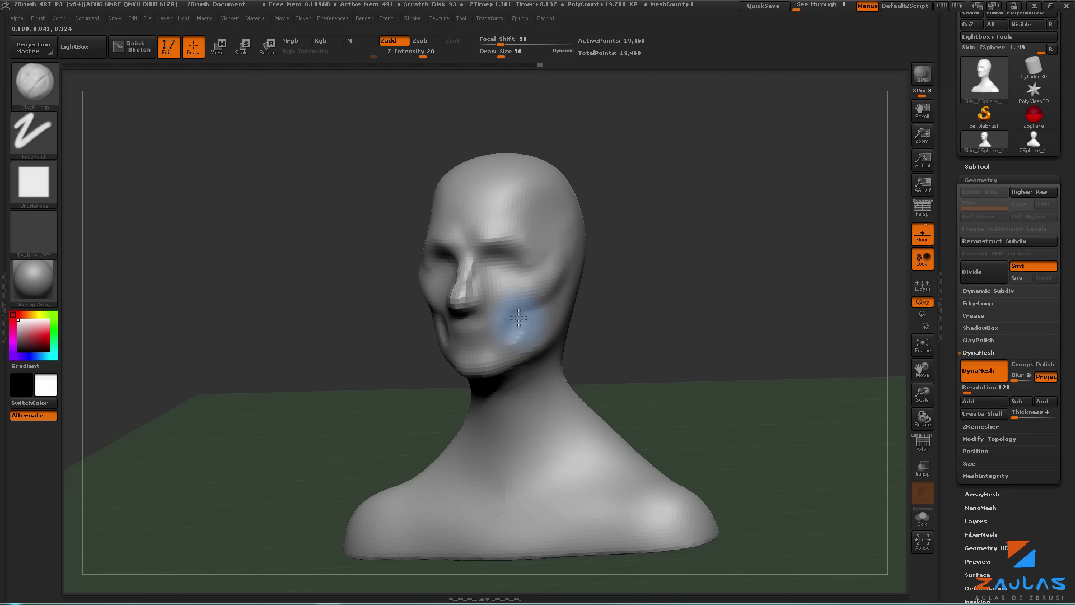
key("shift")
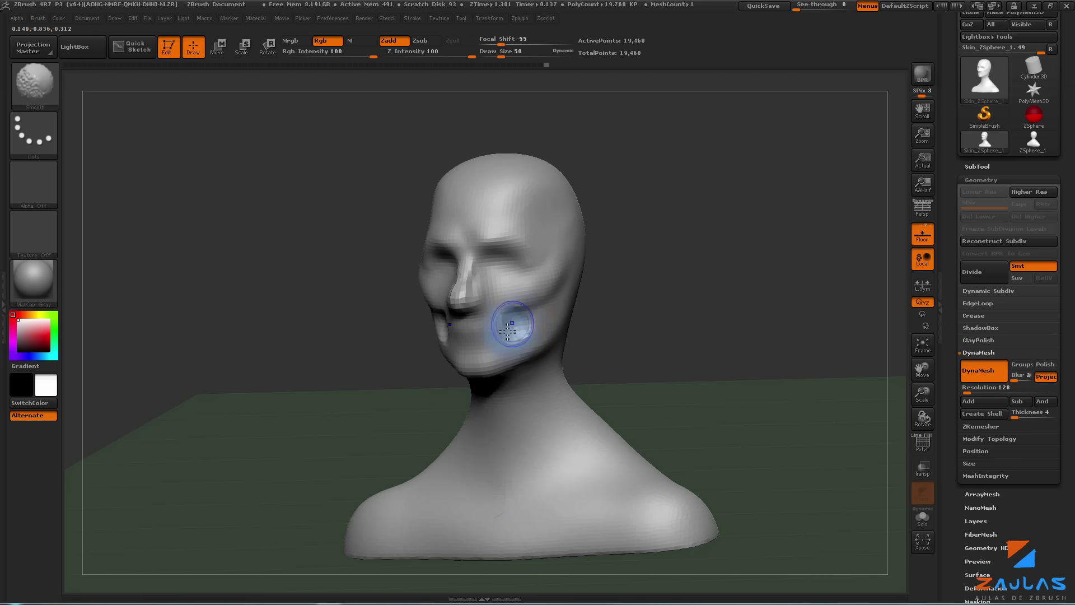
mouse_move(510, 324)
left_mouse_down("shift")
mouse_move(520, 303)
mouse_move(508, 364)
left_mouse_up("shift")
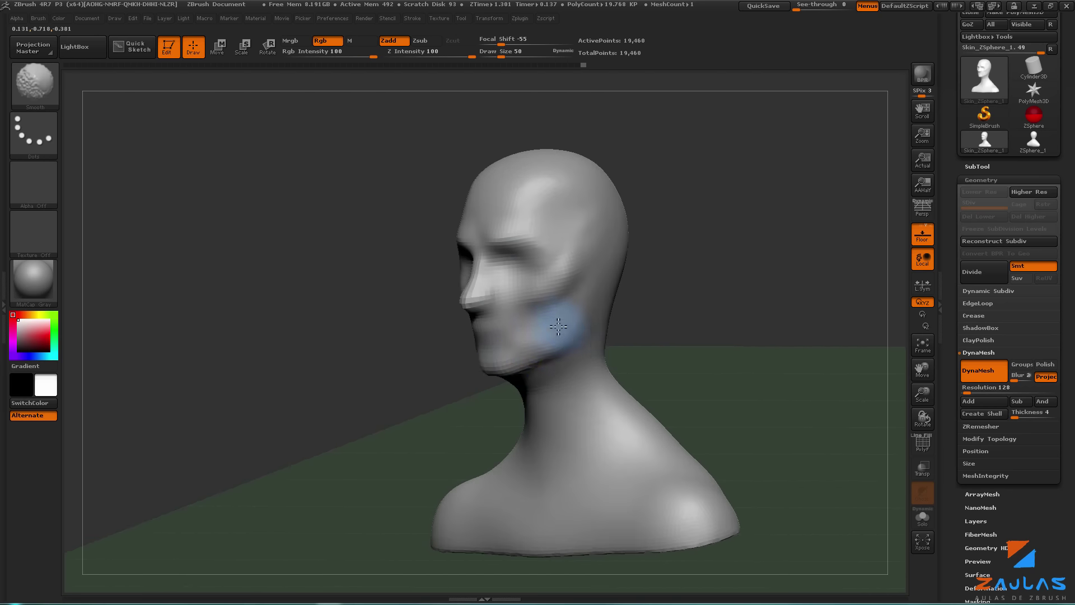
left_click_drag(691, 336, 533, 331)
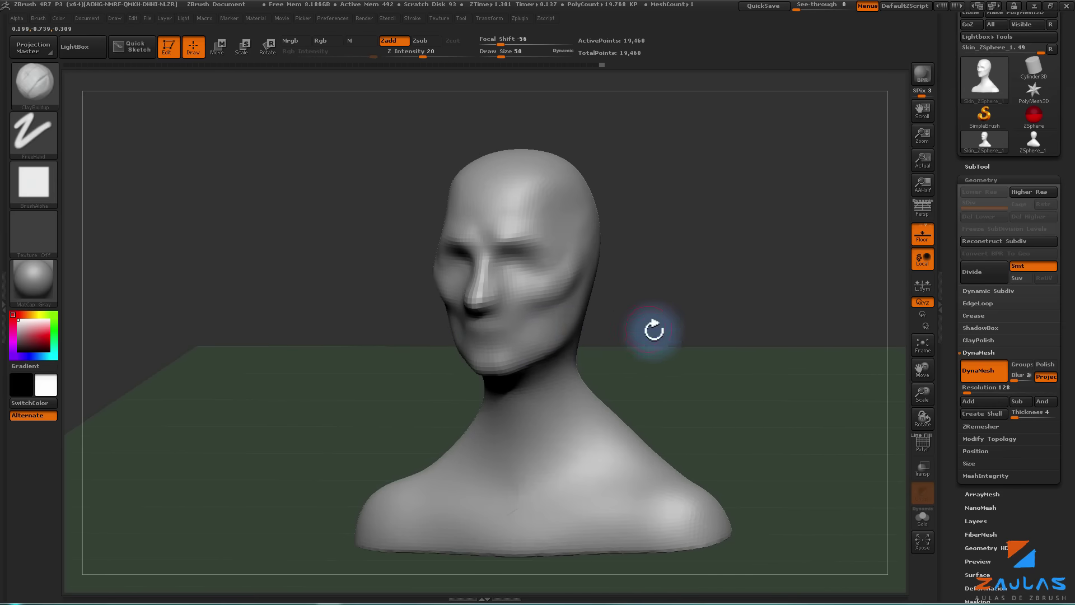
left_click_drag(653, 329, 629, 268)
mouse_move(772, 391)
left_mouse_down()
mouse_move(679, 317)
mouse_move(655, 316)
mouse_move(710, 290)
mouse_move(683, 297)
mouse_move(620, 276)
mouse_move(698, 312)
mouse_move(642, 289)
left_mouse_up()
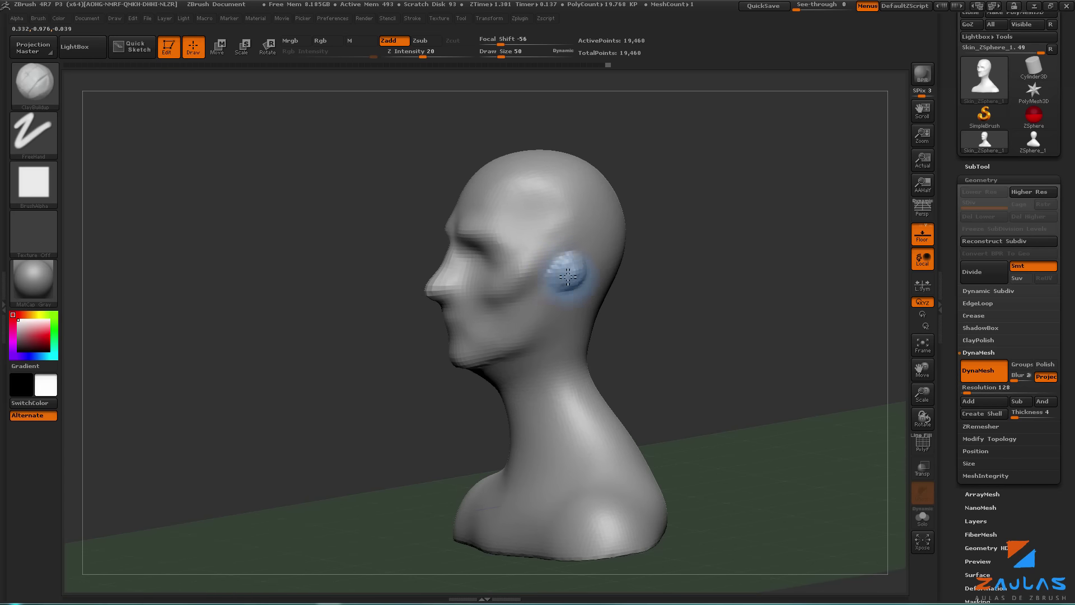
- Shrink the brush to 35 and build up the ear, checking it with polygroups shown
right_click_drag(571, 278, 564, 262)
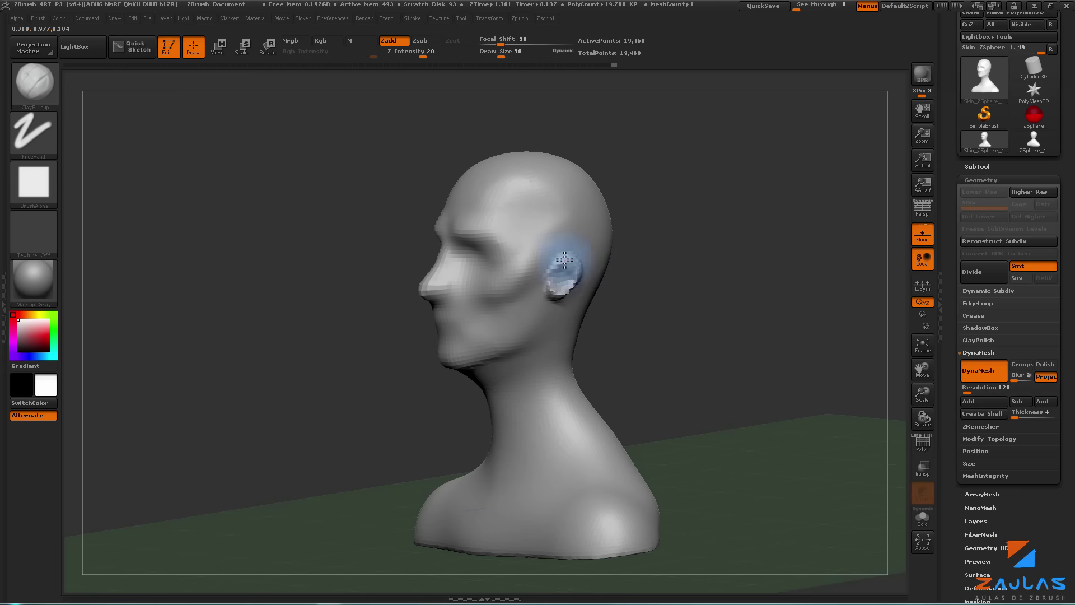
left_click_drag(562, 261, 558, 277)
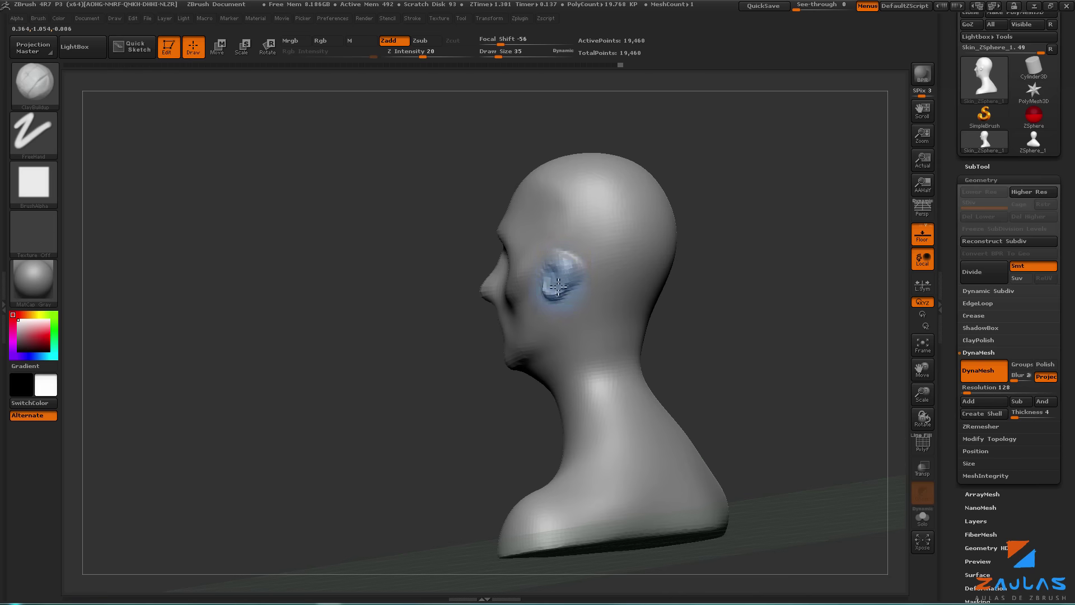
right_click_drag(704, 248, 559, 257)
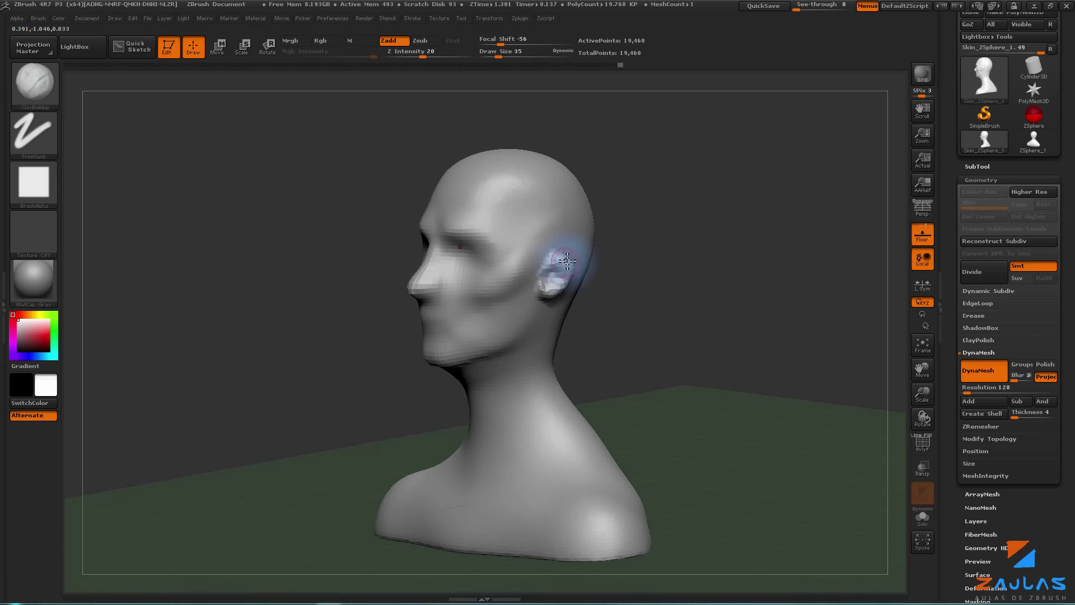
right_click_drag(677, 271, 565, 261)
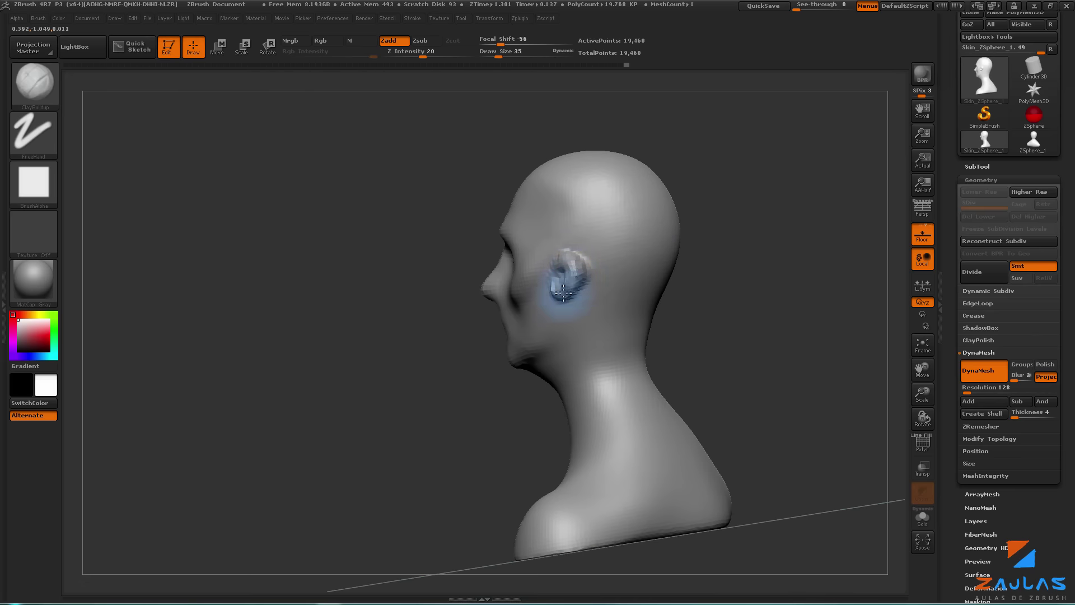
left_click(922, 442)
mouse_move(784, 336)
right_mouse_down()
mouse_move(710, 321)
mouse_move(449, 339)
right_mouse_up()
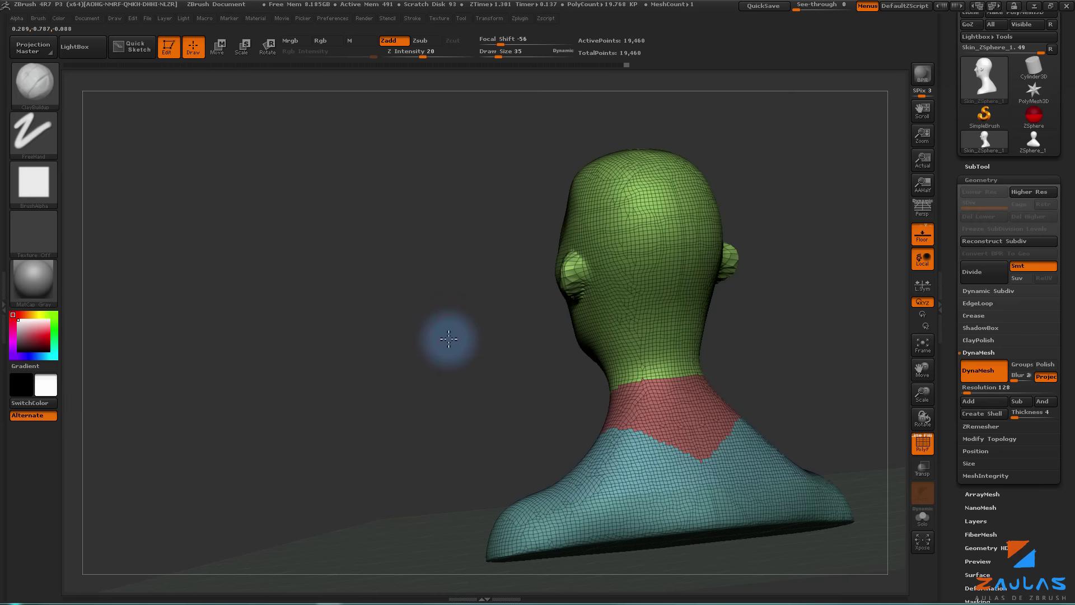
scroll(448, 338, "up", 3)
- Ctrl-drag on the canvas to DynaMesh the head so the ear gets even polygons
key("ctrl")
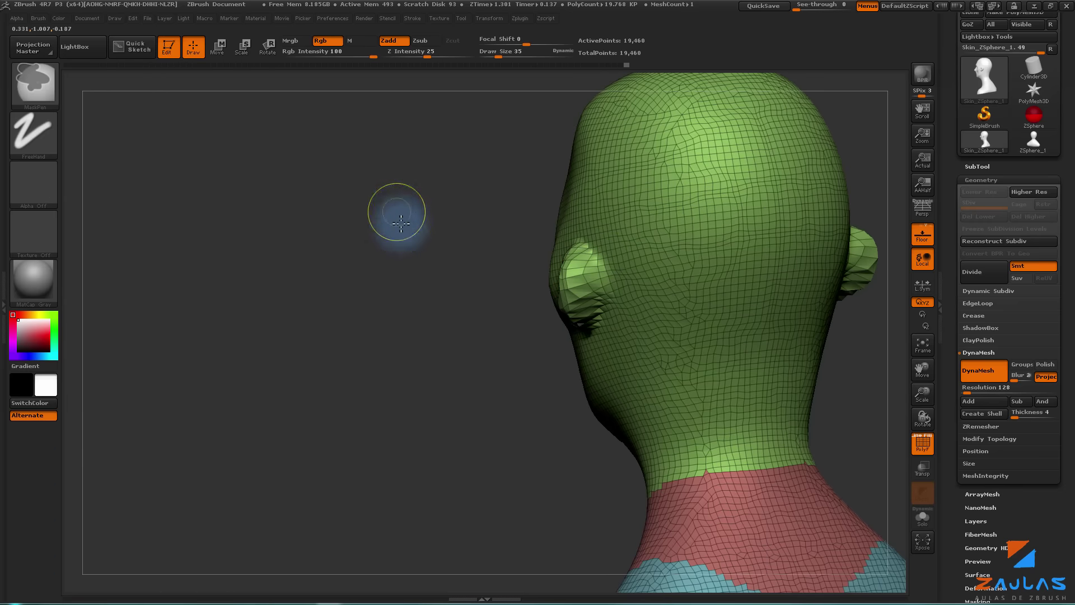
left_click_drag(401, 224, 487, 494, "ctrl")
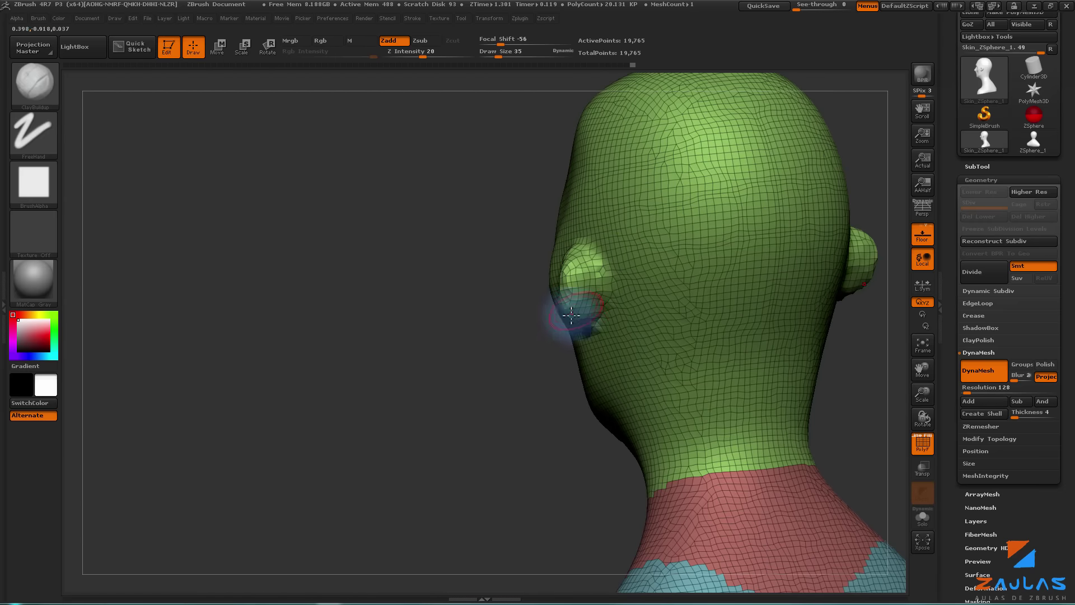
left_click_drag(463, 372, 552, 372)
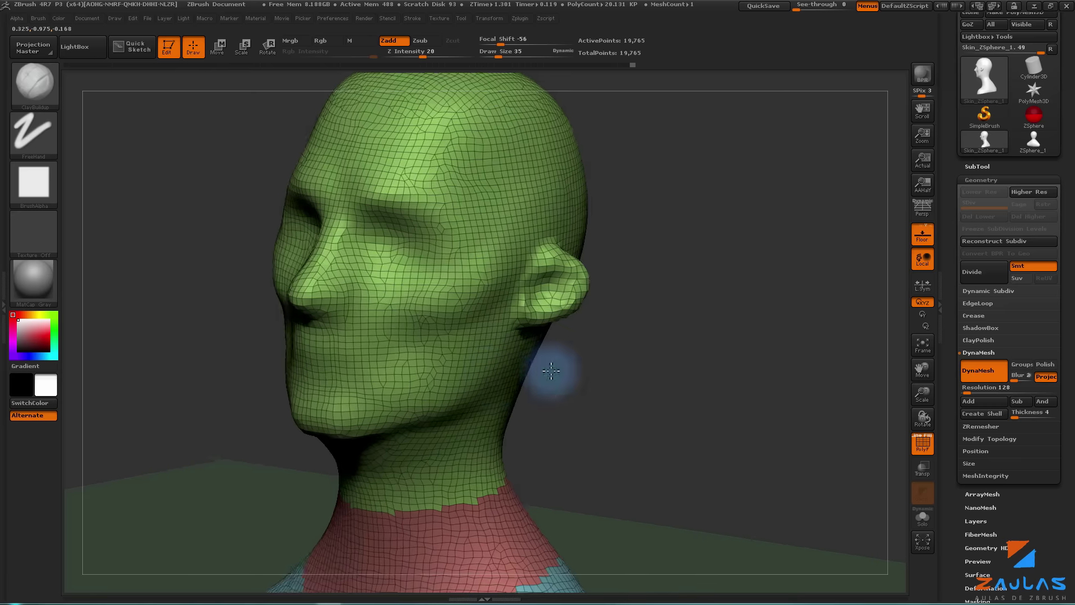
left_click(923, 443)
- Sculpt the eye sockets deeper and return the bust to a front view
mouse_move(676, 390)
left_mouse_down()
mouse_move(689, 325)
mouse_move(711, 295)
left_mouse_up()
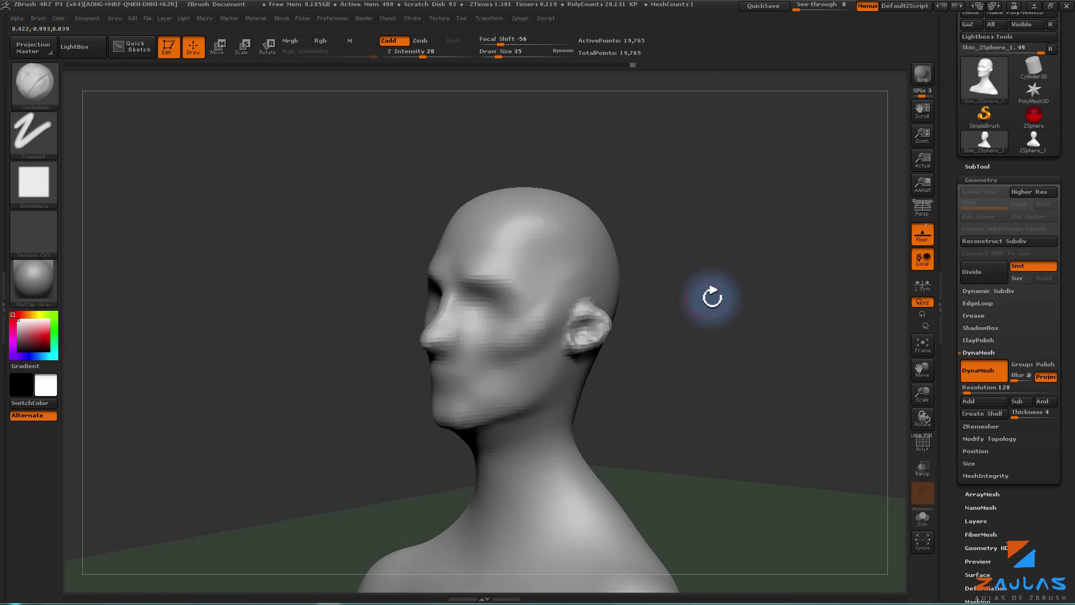
mouse_move(536, 300)
left_mouse_down()
mouse_move(623, 324)
mouse_move(563, 294)
mouse_move(688, 282)
mouse_move(444, 324)
left_mouse_up()
mouse_move(554, 321)
left_mouse_down()
mouse_move(590, 324)
mouse_move(511, 252)
mouse_move(523, 251)
left_mouse_up()
left_click_drag(723, 302, 680, 323)
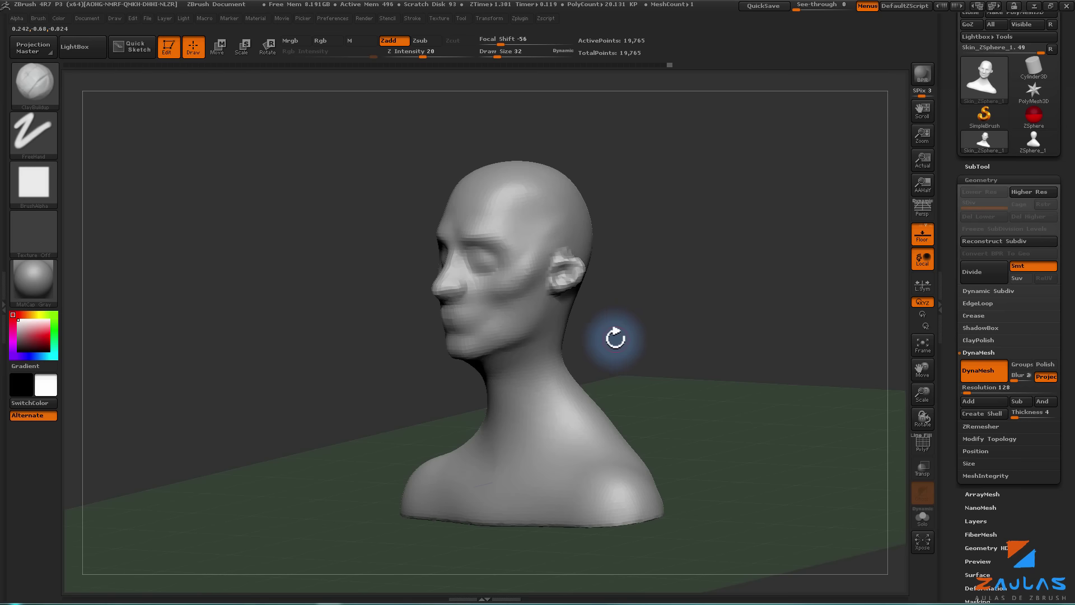
mouse_move(632, 348)
left_mouse_down()
mouse_move(668, 343)
mouse_move(613, 359)
left_mouse_up()
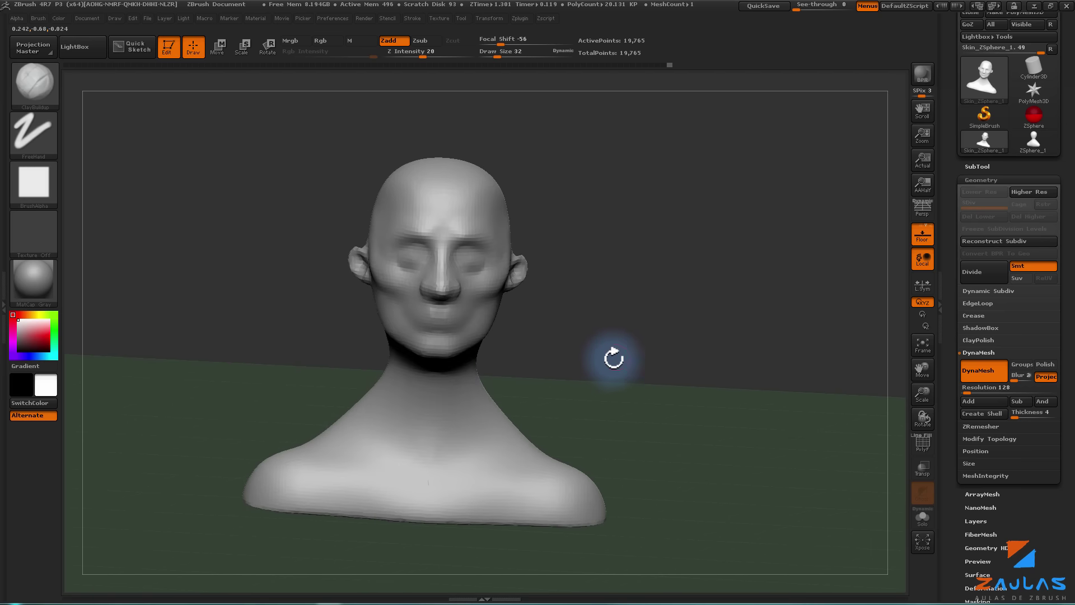
- Set DynaMesh Resolution to 320 and remesh the head at the new resolution
left_click(966, 391)
type("320")
key("Return")
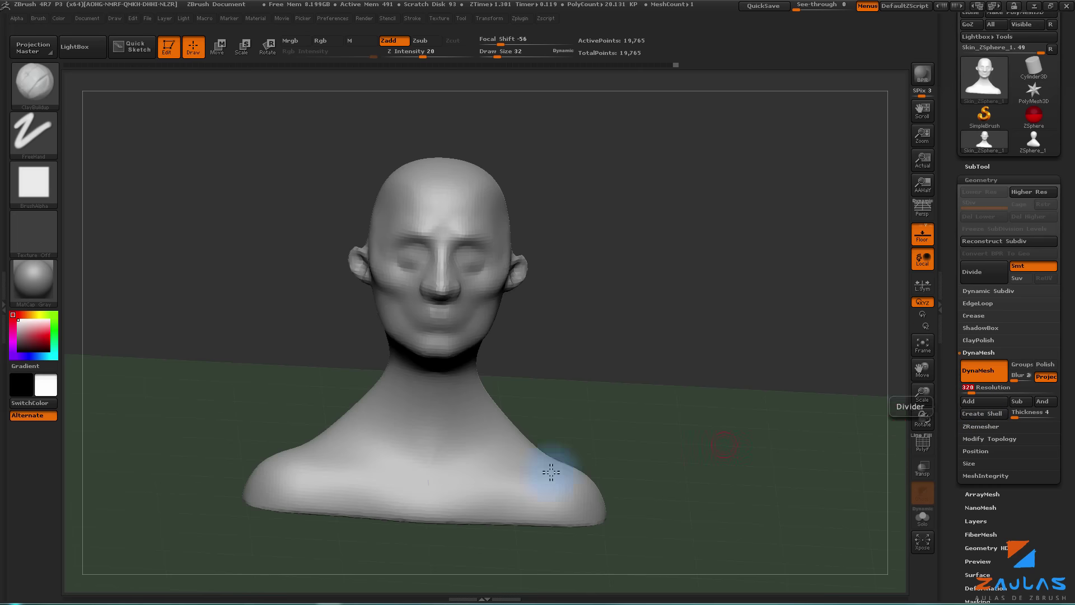
left_click_drag(698, 325, 691, 343)
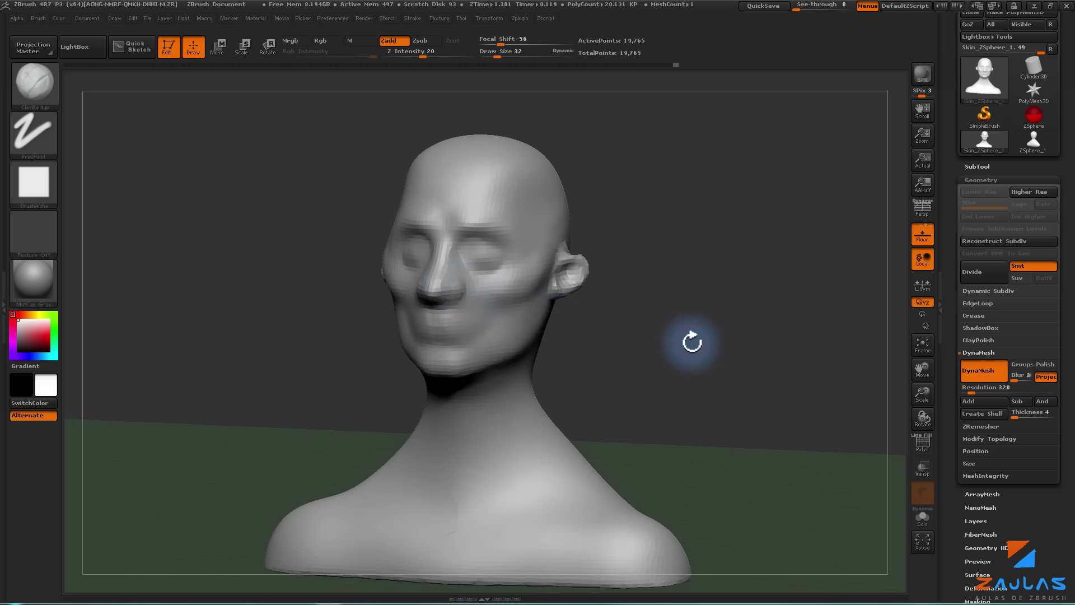
mouse_move(658, 161)
left_mouse_down("ctrl")
mouse_move(718, 365)
mouse_move(652, 365)
mouse_move(708, 371)
left_mouse_up("ctrl")
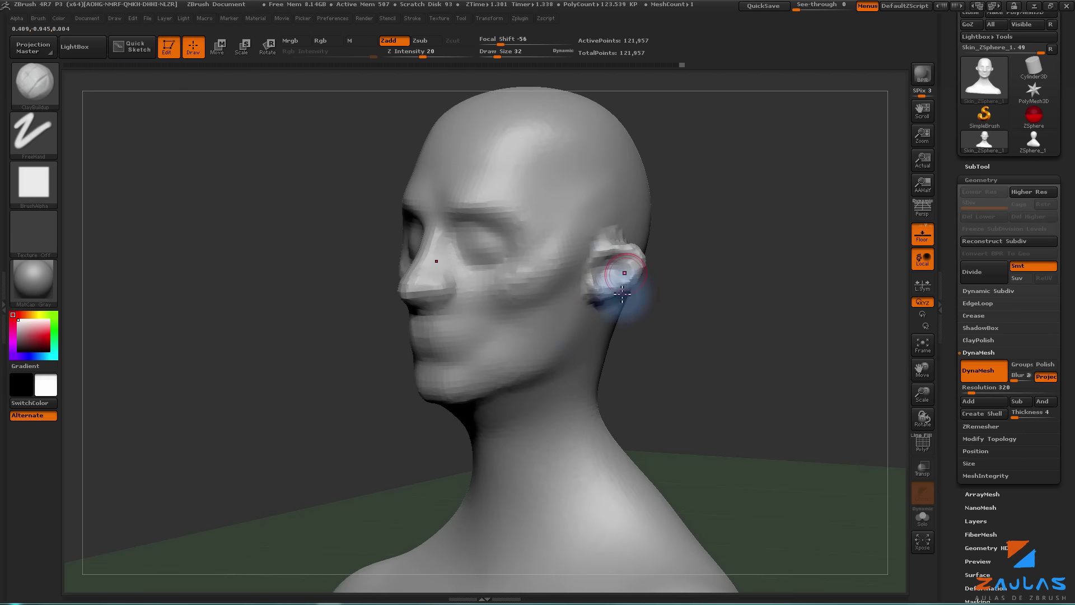
left_click_drag(700, 303, 732, 312, "ctrl")
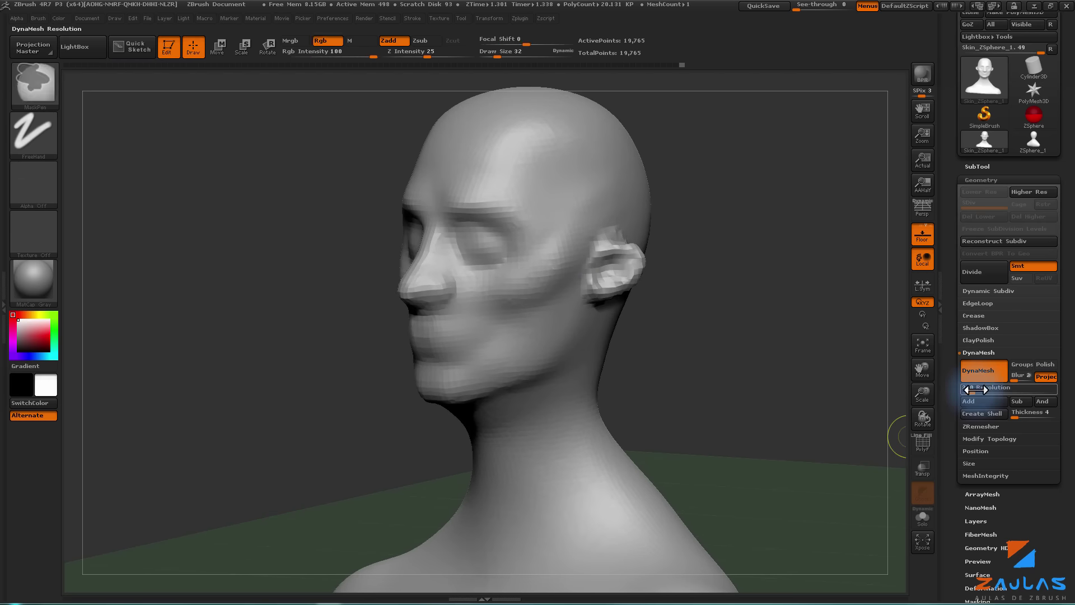
- Toggle PolyF to inspect the remeshed head's topology from a three-quarter view
left_click(921, 442)
mouse_move(712, 362)
left_mouse_down()
mouse_move(748, 367)
mouse_move(843, 432)
left_mouse_up()
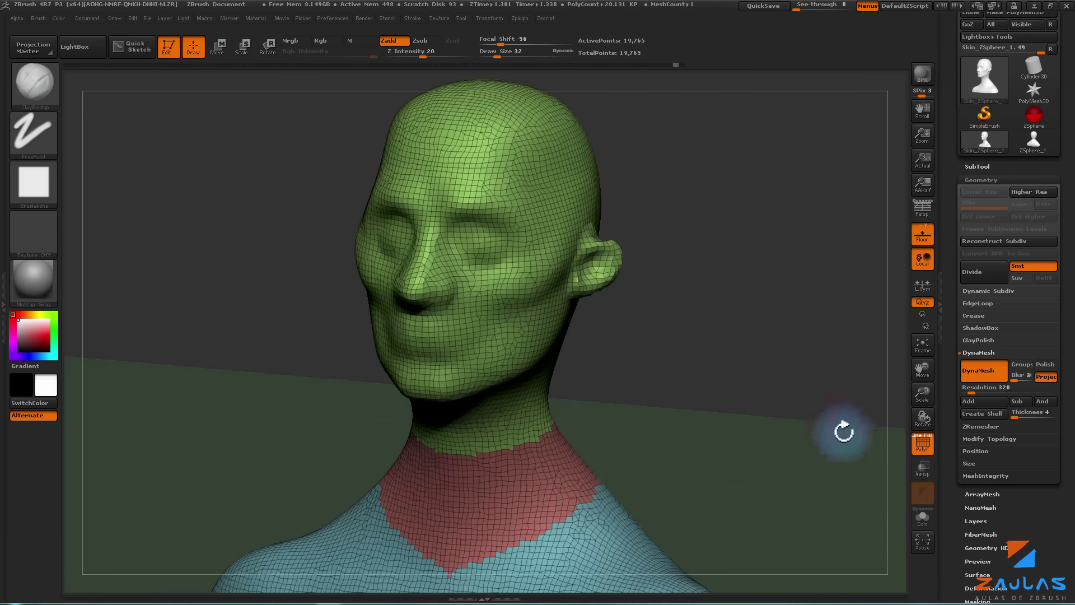
left_click(923, 443)
left_click_drag(745, 417, 766, 390)
left_click_drag(744, 341, 739, 355)
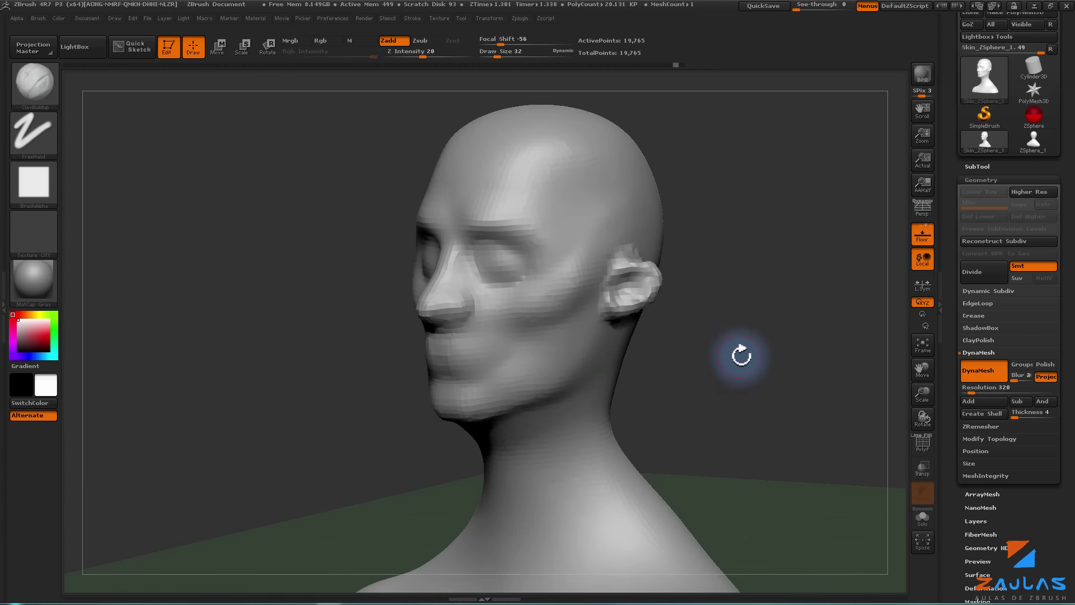
- Divide, Del Lower and DynaMesh again for a 121,385-point mesh, inspecting its wireframe
left_click(972, 277)
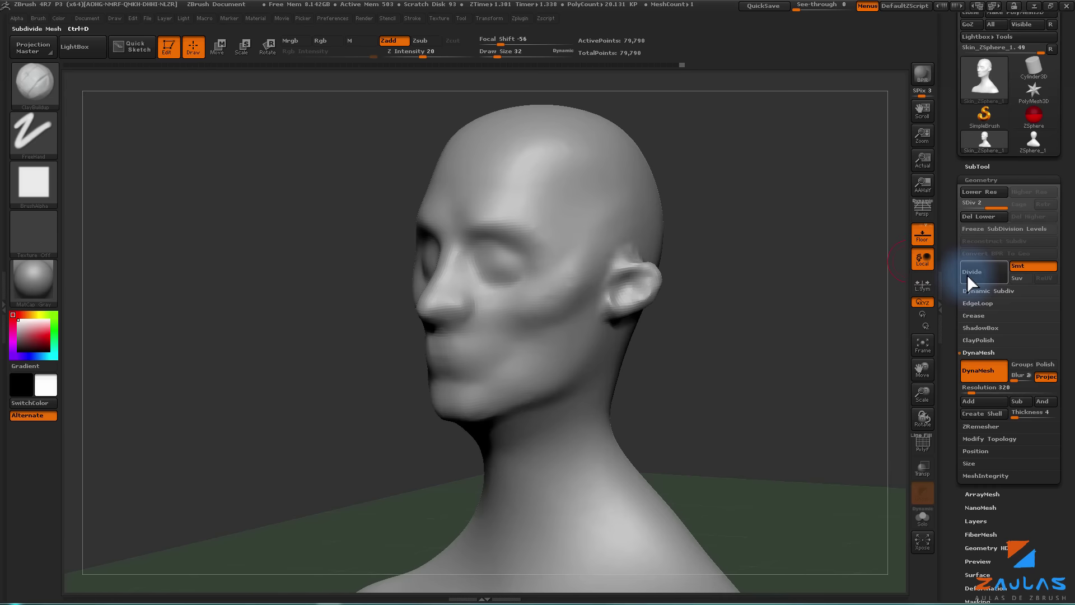
left_click(978, 217)
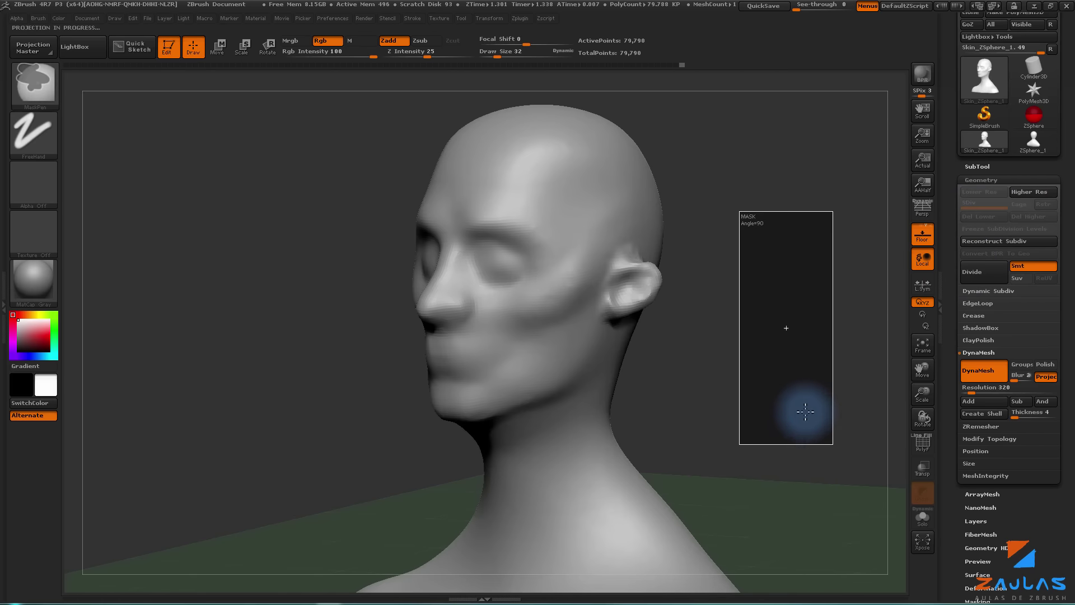
mouse_move(789, 403)
left_mouse_down()
mouse_move(777, 360)
mouse_move(656, 323)
left_mouse_up()
left_click_drag(576, 305, 696, 377)
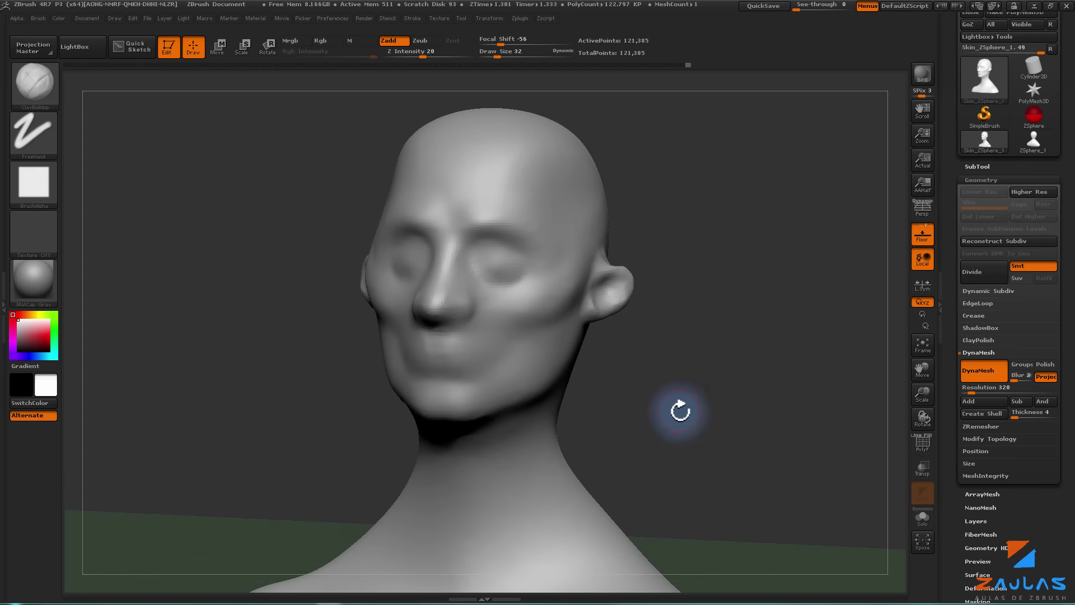
left_click_drag(671, 384, 692, 401, "shift")
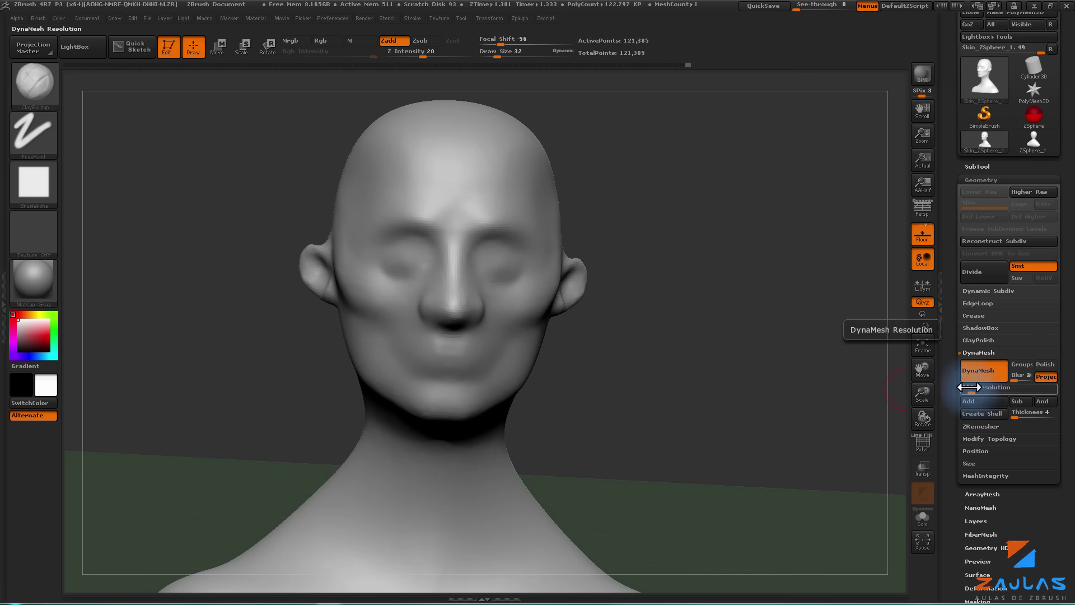
left_click(921, 446)
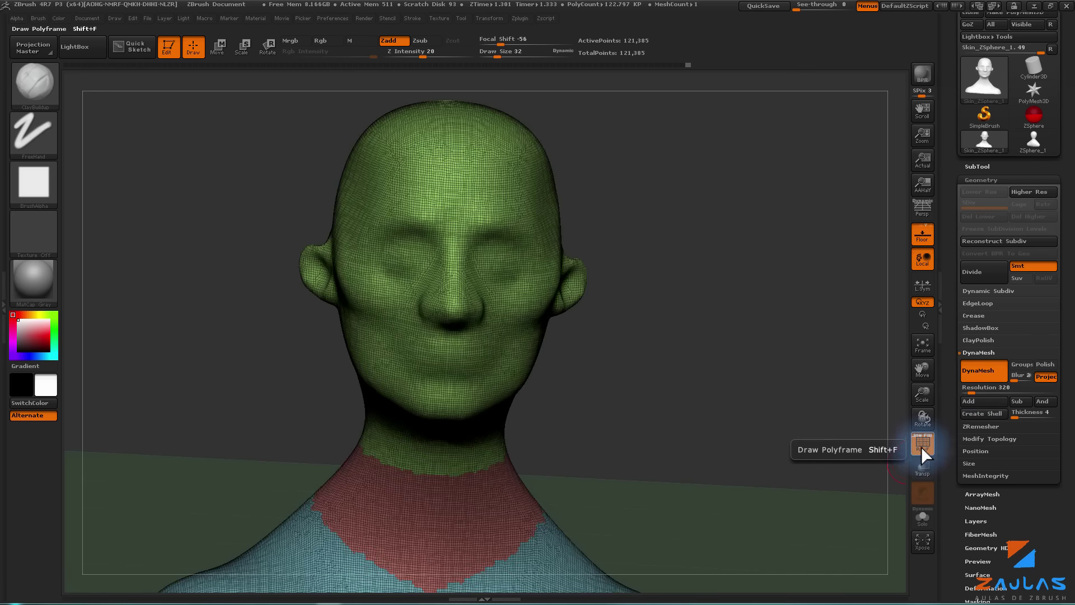
left_click_drag(739, 409, 709, 408)
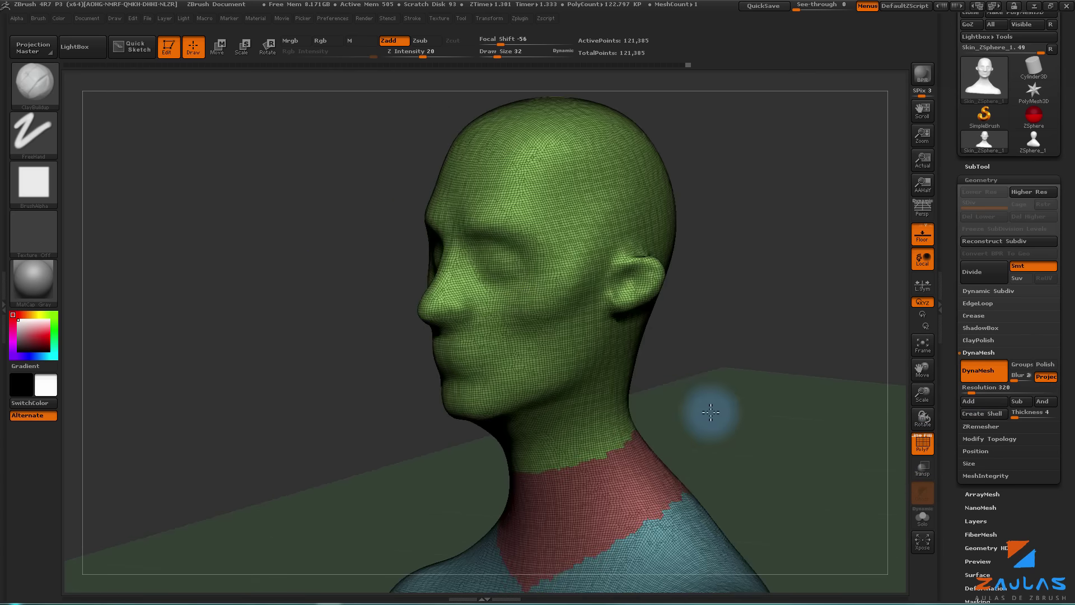
mouse_move(922, 394)
left_mouse_down()
mouse_move(932, 464)
mouse_move(928, 415)
left_mouse_up()
left_click(921, 443)
mouse_move(864, 439)
left_mouse_down()
mouse_move(747, 412)
mouse_move(727, 343)
mouse_move(674, 297)
mouse_move(714, 308)
mouse_move(627, 280)
mouse_move(679, 301)
left_mouse_up()
- Push the ears into a new shape with the Move brush
key("b")
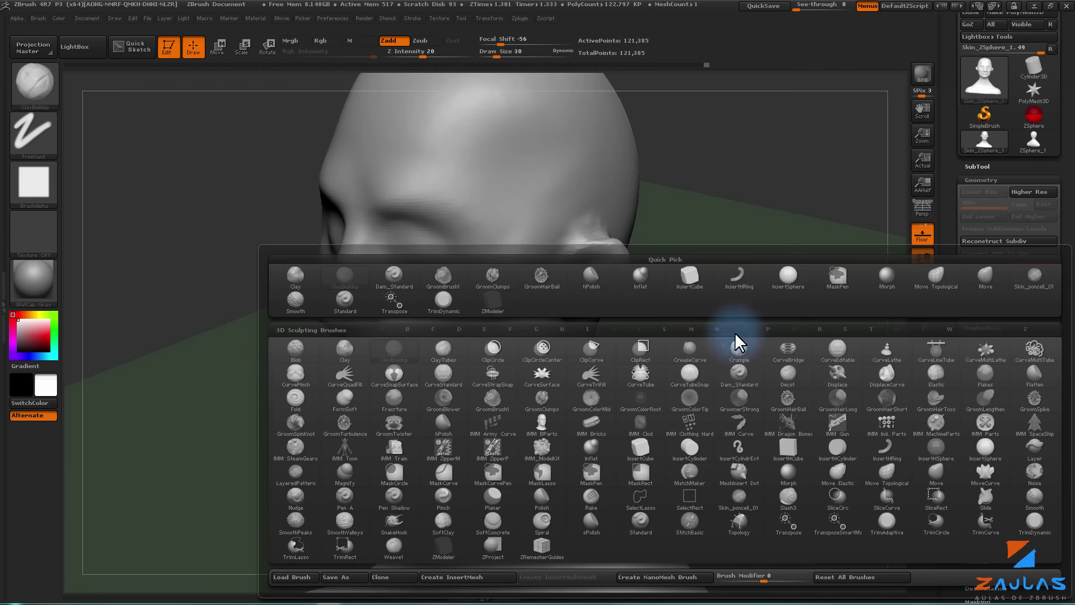
left_click(936, 497)
left_click_drag(885, 444, 577, 255)
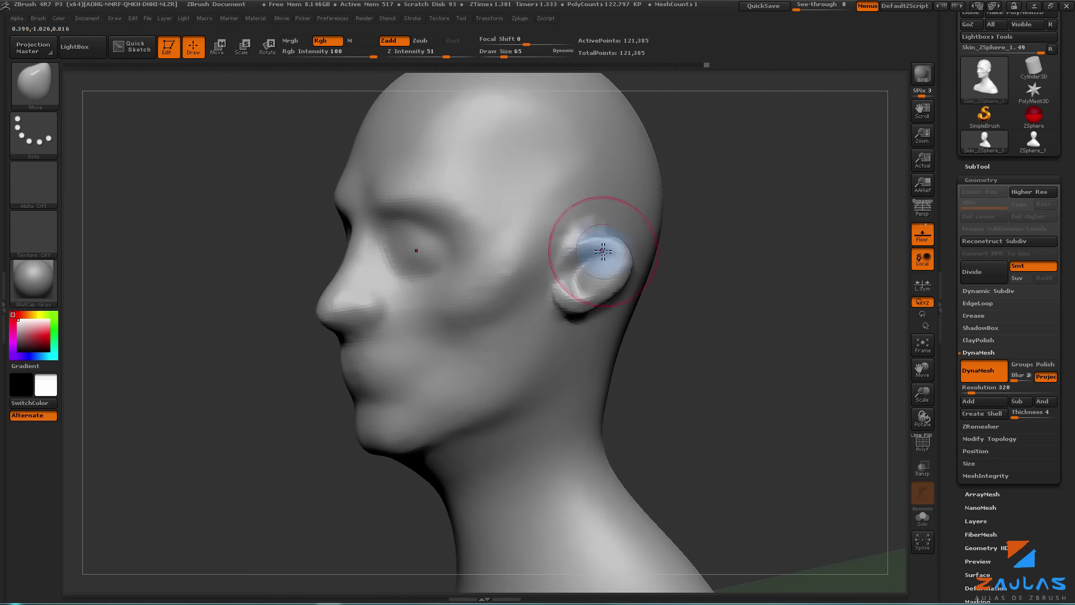
mouse_move(674, 312)
left_mouse_down()
mouse_move(612, 283)
mouse_move(780, 319)
mouse_move(504, 320)
mouse_move(602, 276)
left_mouse_up()
left_click_drag(812, 267, 648, 241)
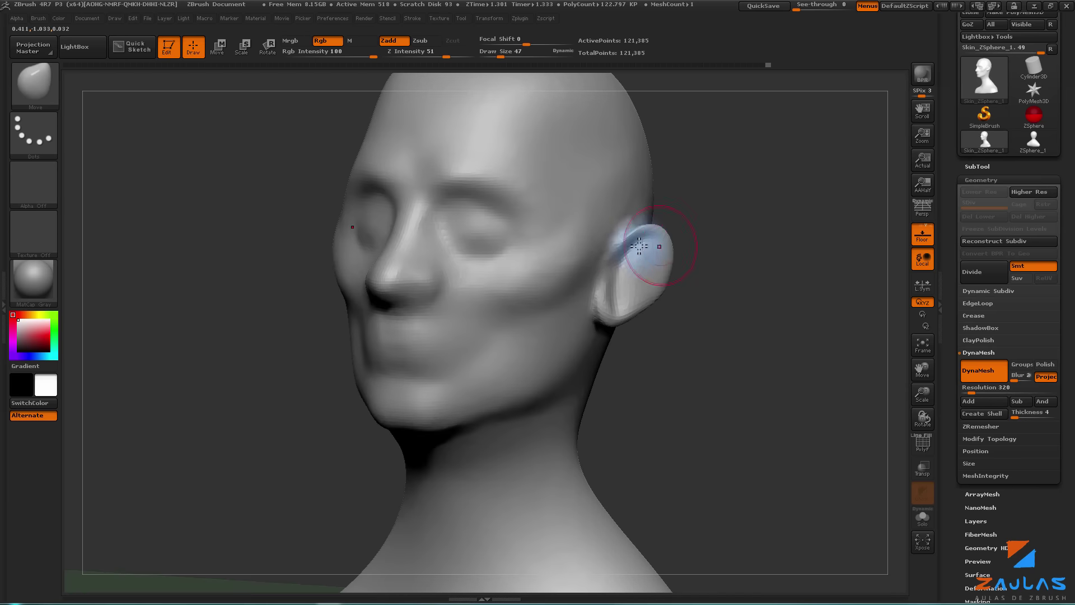
mouse_move(714, 260)
left_mouse_down()
mouse_move(708, 269)
mouse_move(633, 226)
left_mouse_up()
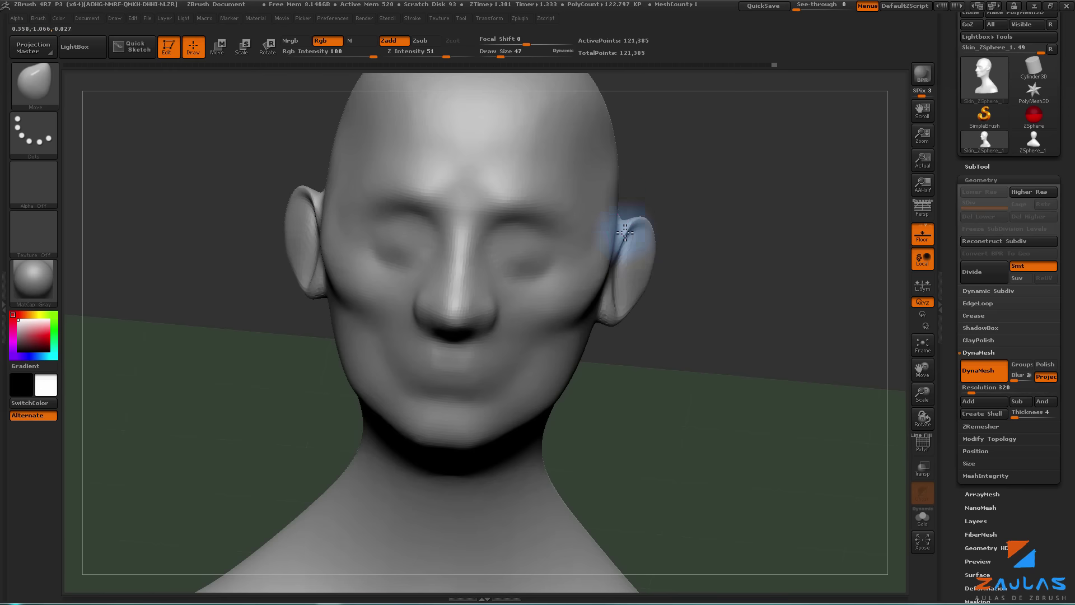
left_click_drag(621, 321, 653, 273)
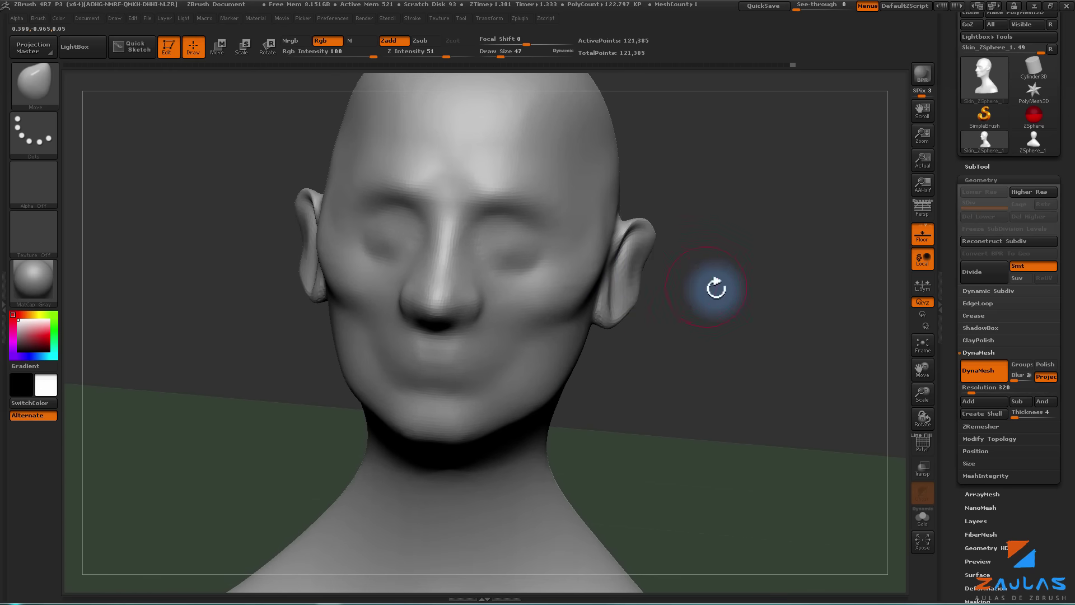
mouse_move(715, 288)
left_mouse_down()
mouse_move(643, 274)
mouse_move(653, 307)
mouse_move(638, 269)
mouse_move(629, 341)
mouse_move(700, 324)
left_mouse_up()
- Add clay inside the ears with ClayBuildup, then show polygroups on the front view
key("b")
left_click(383, 360)
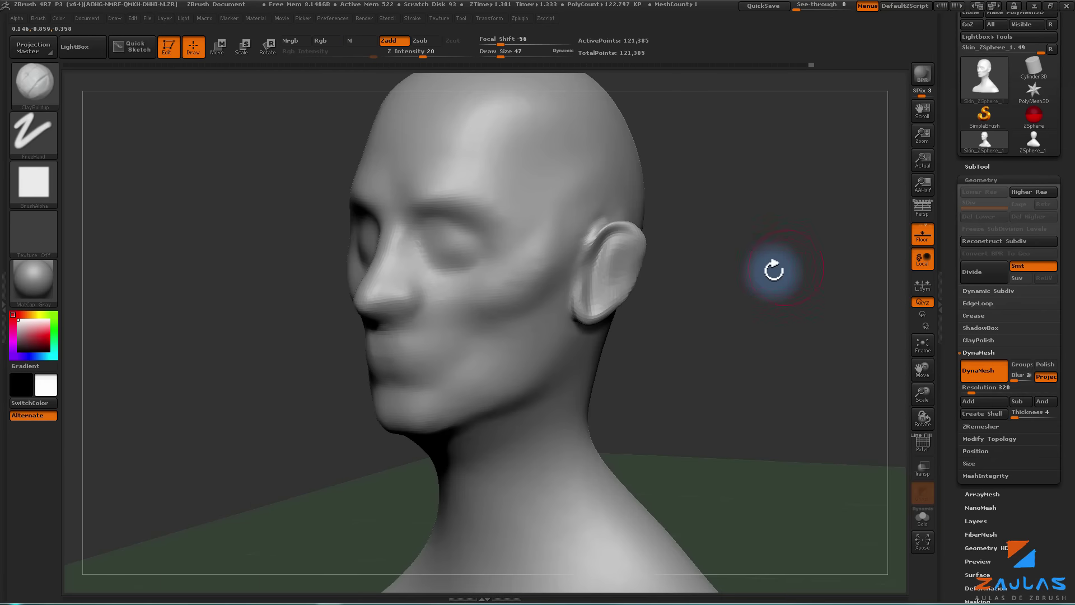
mouse_move(772, 269)
left_mouse_down()
mouse_move(588, 287)
mouse_move(603, 273)
left_mouse_up()
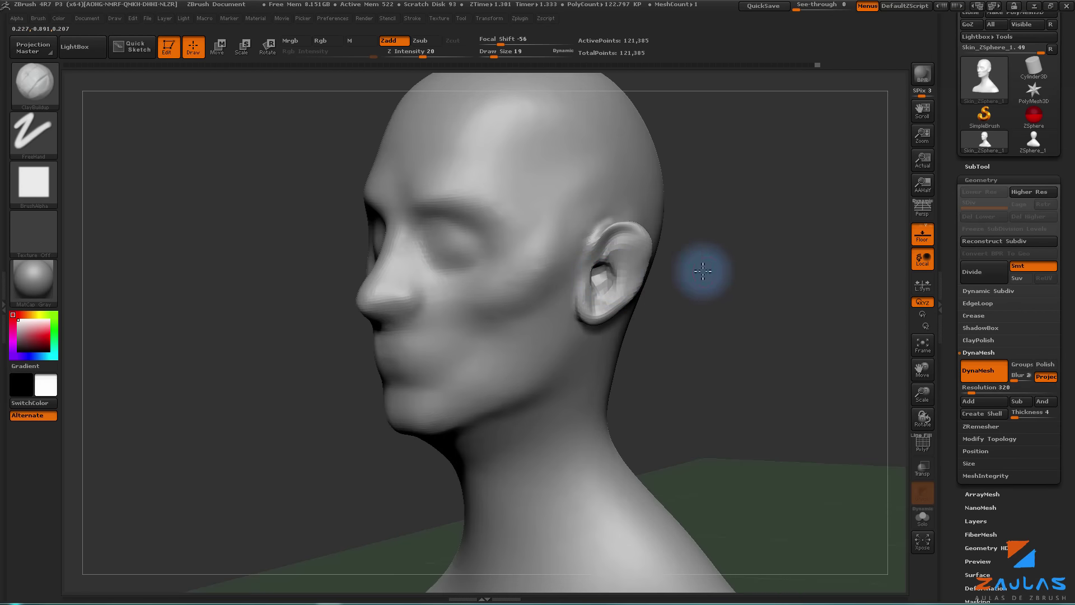
left_click_drag(703, 269, 626, 271)
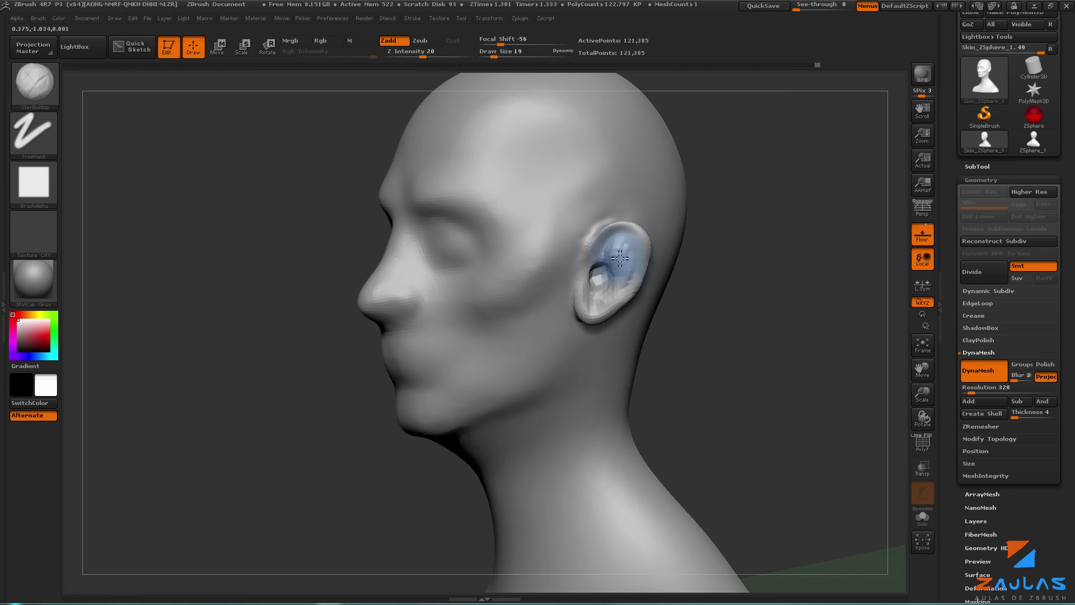
mouse_move(743, 296)
left_mouse_down()
mouse_move(616, 278)
mouse_move(665, 250)
mouse_move(732, 271)
left_mouse_up()
left_click_drag(679, 168, 907, 444)
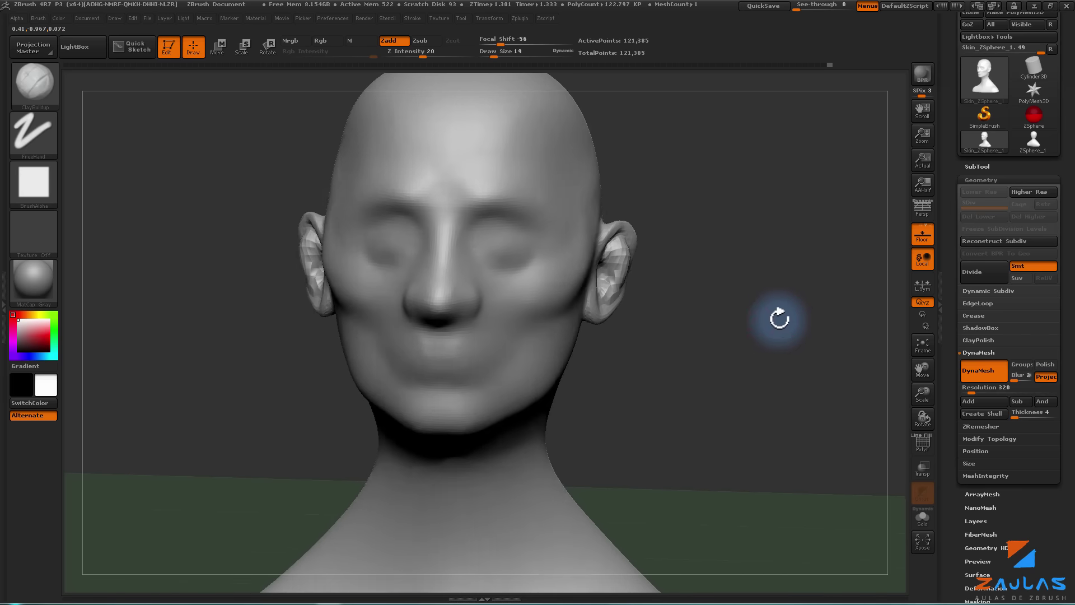
left_click(908, 444)
left_click_drag(804, 336, 708, 300, "alt")
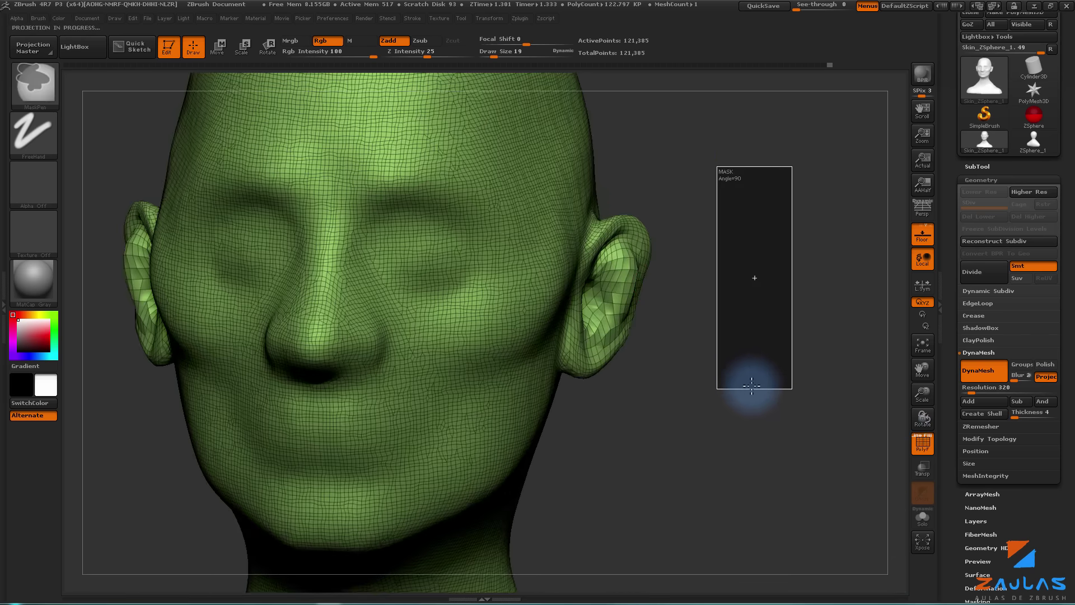
- DynaMesh the head so the ears are evenly quadded, then hide the wireframe
left_click_drag(748, 384, 609, 261, "ctrl")
left_click(922, 444)
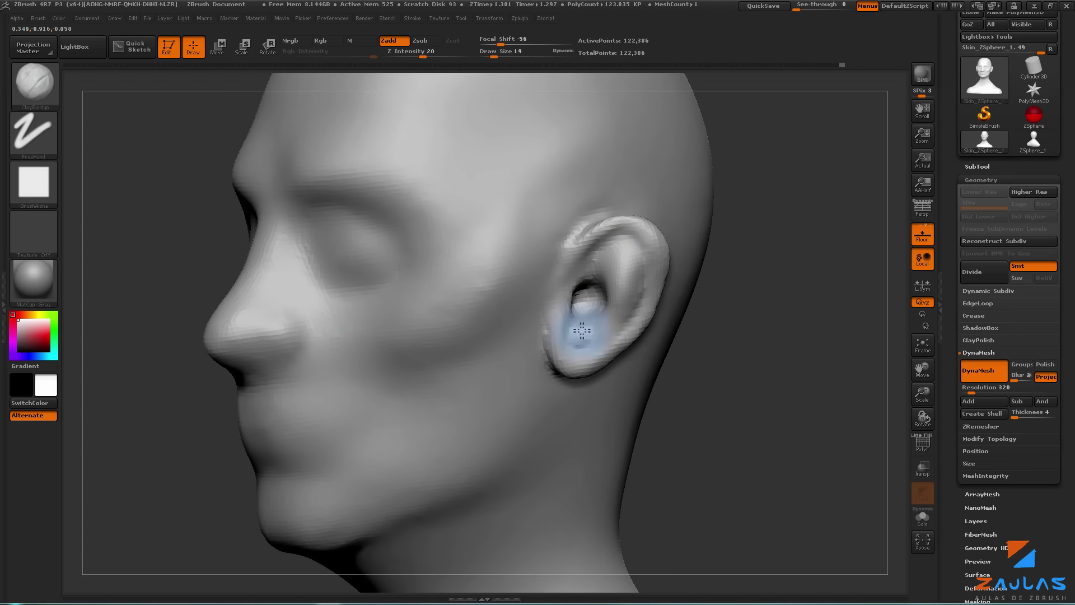
mouse_move(784, 348)
left_mouse_down()
mouse_move(668, 321)
mouse_move(715, 343)
mouse_move(812, 358)
left_mouse_up()
- Smooth the nostril and sculpt the eyelids, lips and mouth with ClayBuildup
left_click_drag(319, 373, 420, 336, "alt")
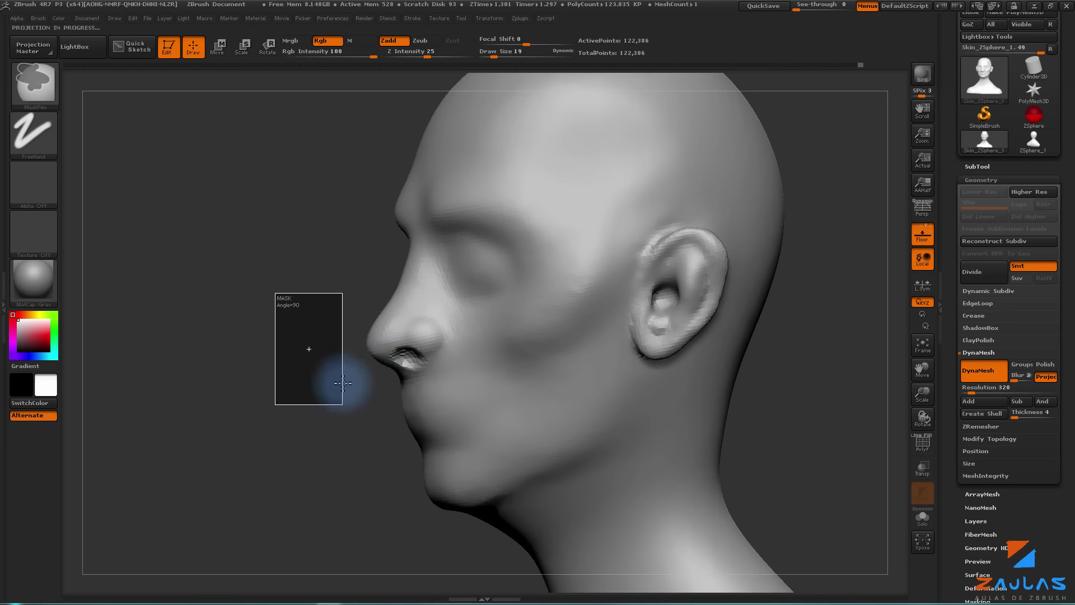
left_click_drag(360, 367, 417, 371, "shift")
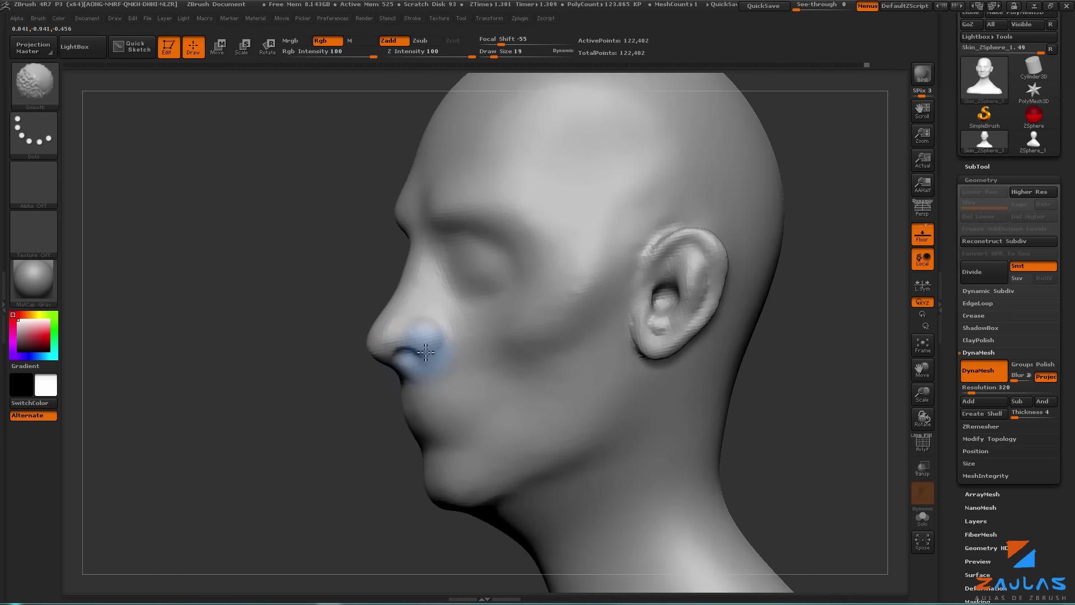
left_click_drag(307, 427, 460, 261)
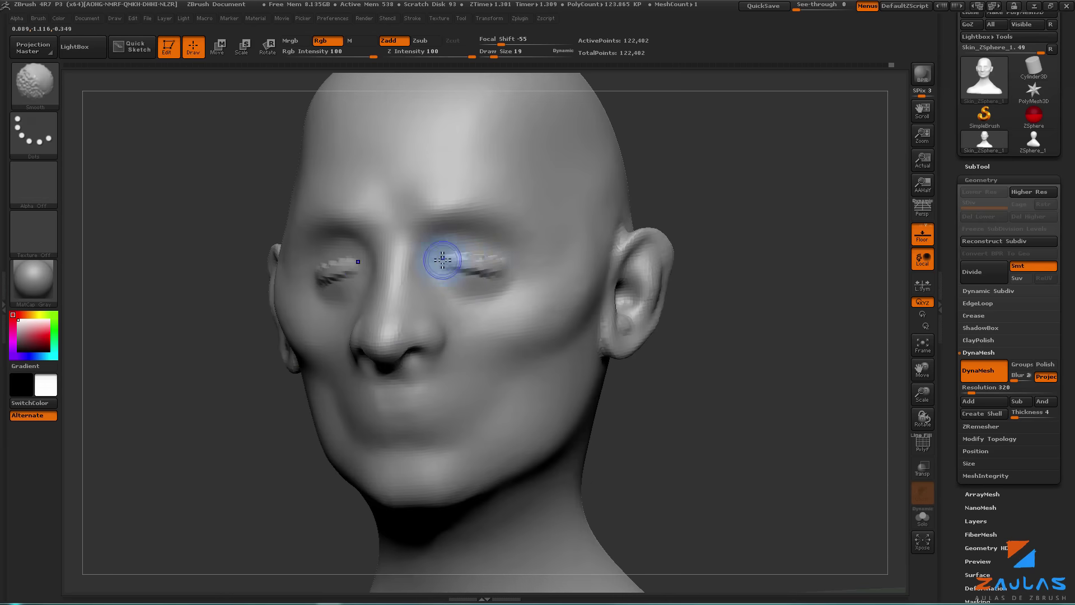
mouse_move(704, 403)
left_mouse_down()
mouse_move(729, 374)
mouse_move(733, 386)
mouse_move(644, 381)
left_mouse_up()
mouse_move(386, 372)
left_mouse_down()
mouse_move(449, 388)
mouse_move(425, 375)
mouse_move(396, 384)
mouse_move(444, 384)
left_mouse_up()
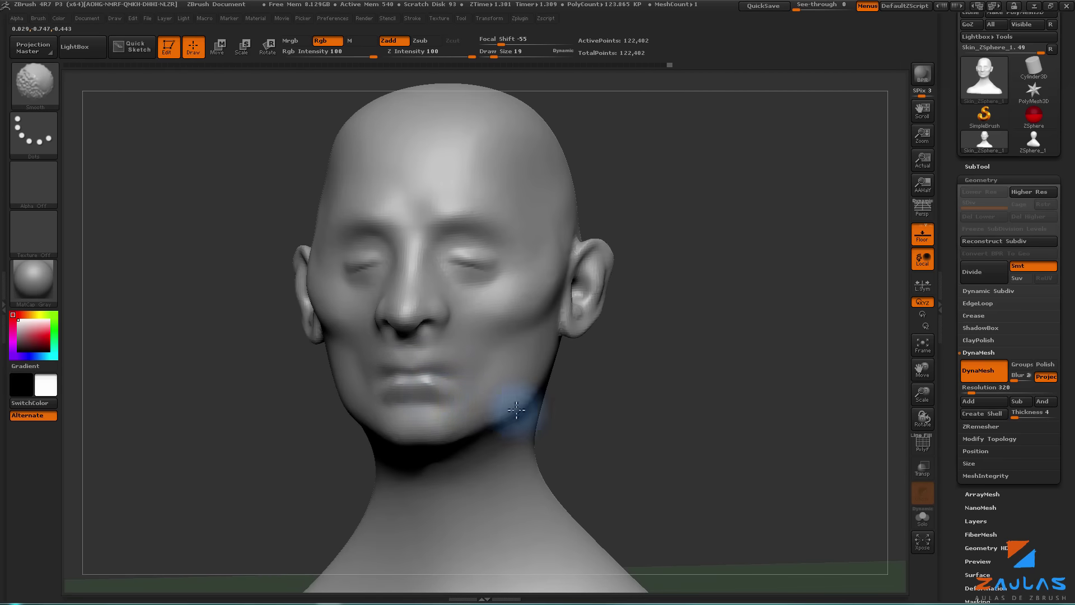
mouse_move(691, 397)
left_mouse_down()
mouse_move(715, 384)
mouse_move(711, 312)
left_mouse_up()
left_click_drag(697, 385, 767, 391)
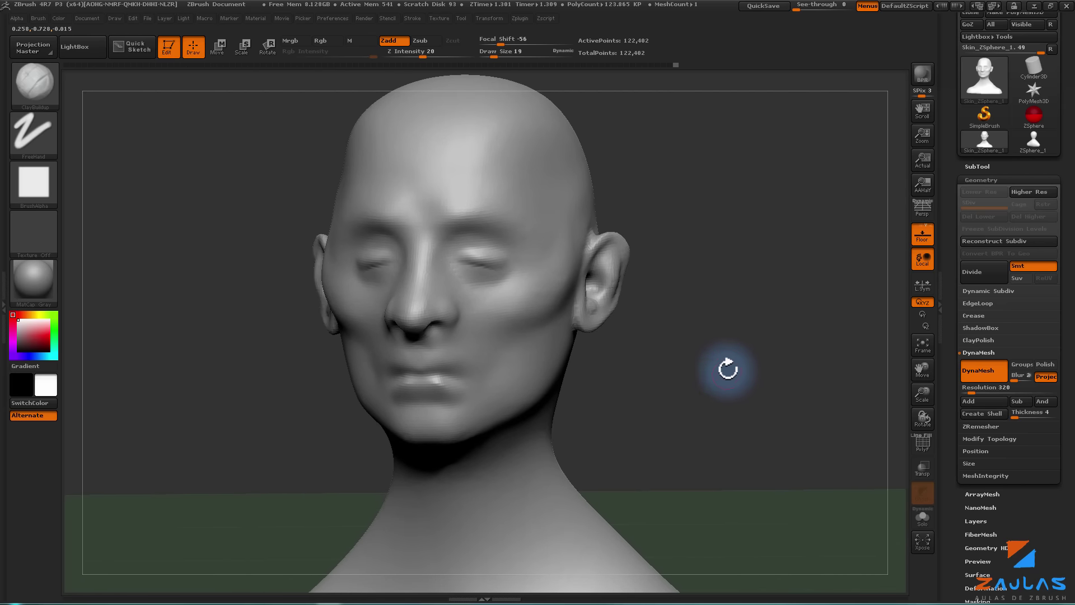
- Raise DynaMesh Resolution to 424 and remesh the head to 215,859 points
left_click(979, 278)
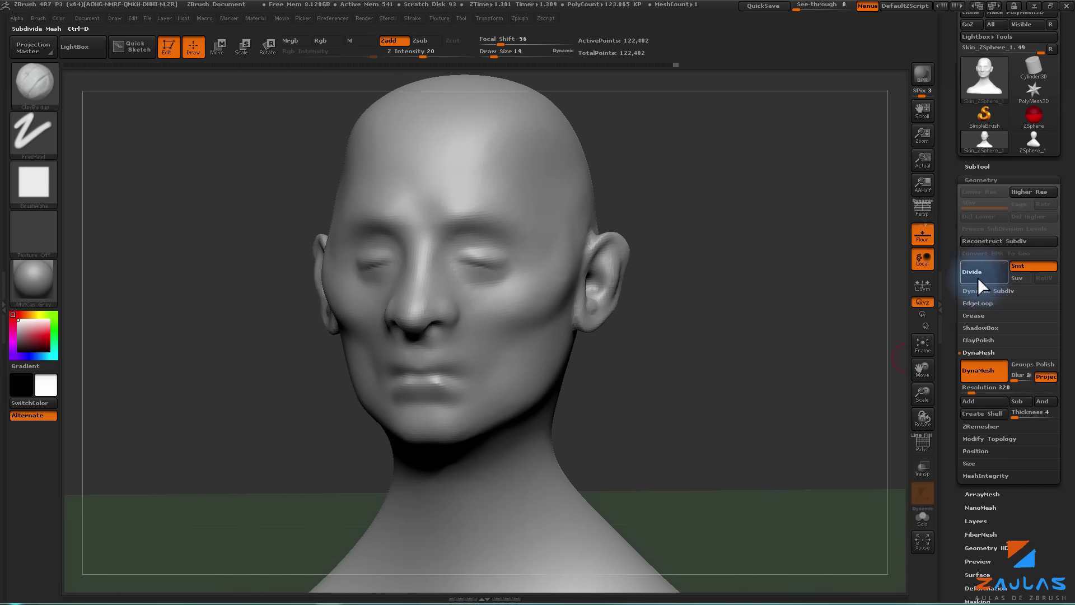
left_click(975, 218)
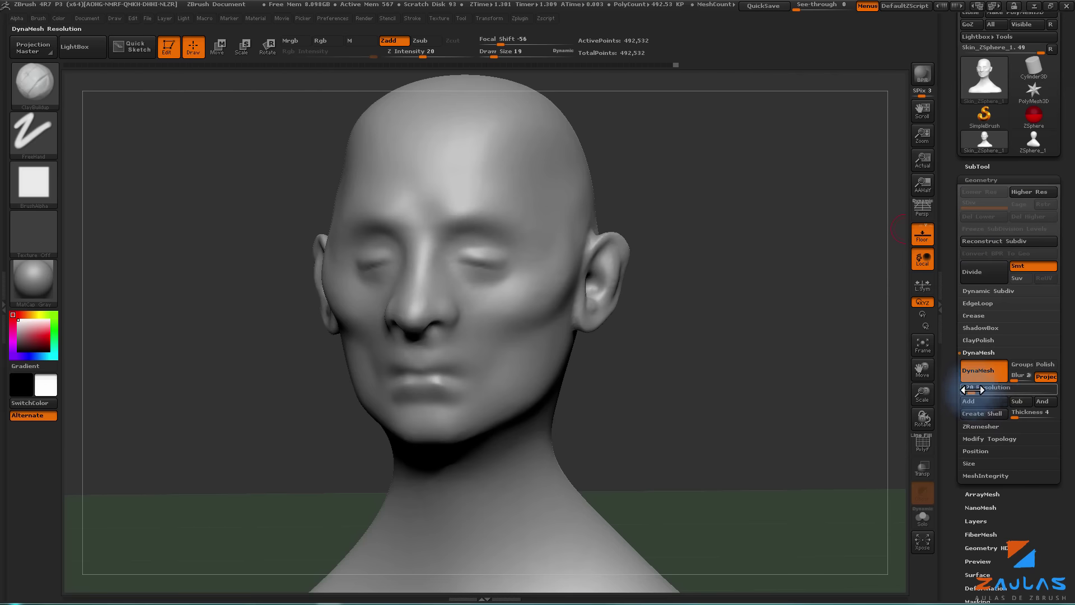
mouse_move(707, 353)
left_mouse_down()
mouse_move(708, 228)
mouse_move(765, 387)
mouse_move(723, 348)
mouse_move(731, 336)
mouse_move(596, 218)
mouse_move(401, 244)
left_mouse_up()
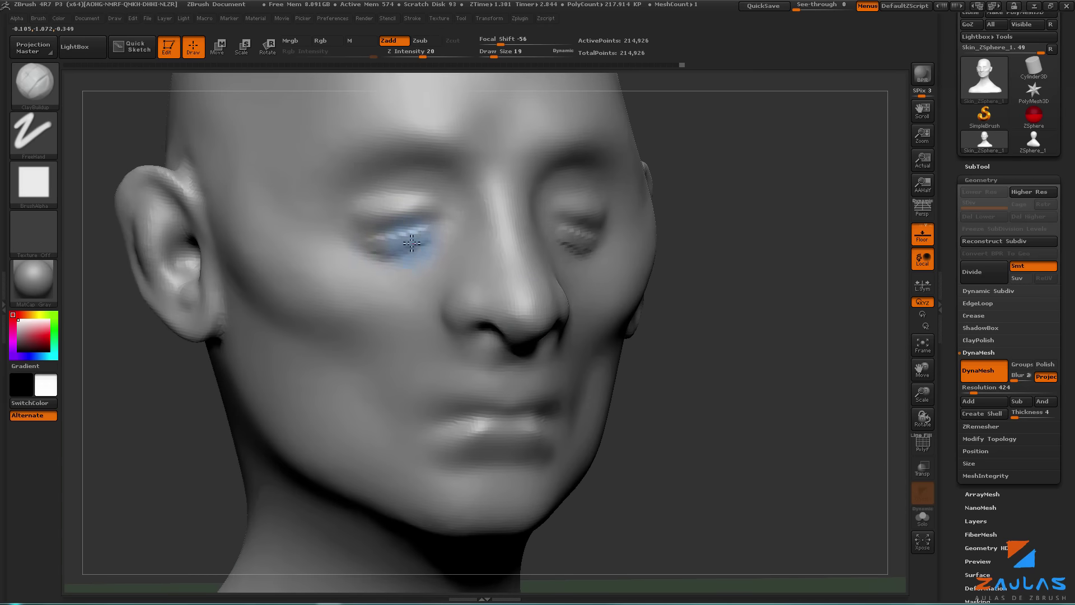
- Smooth the area around the eye and toggle PolyF to check the wireframe
left_click(784, 305, "ctrl")
mouse_move(743, 359)
left_mouse_down()
mouse_move(780, 388)
mouse_move(702, 379)
mouse_move(749, 376)
mouse_move(758, 392)
mouse_move(725, 377)
mouse_move(749, 394)
mouse_move(700, 422)
mouse_move(756, 403)
left_mouse_up()
left_click(923, 442)
left_click(923, 443)
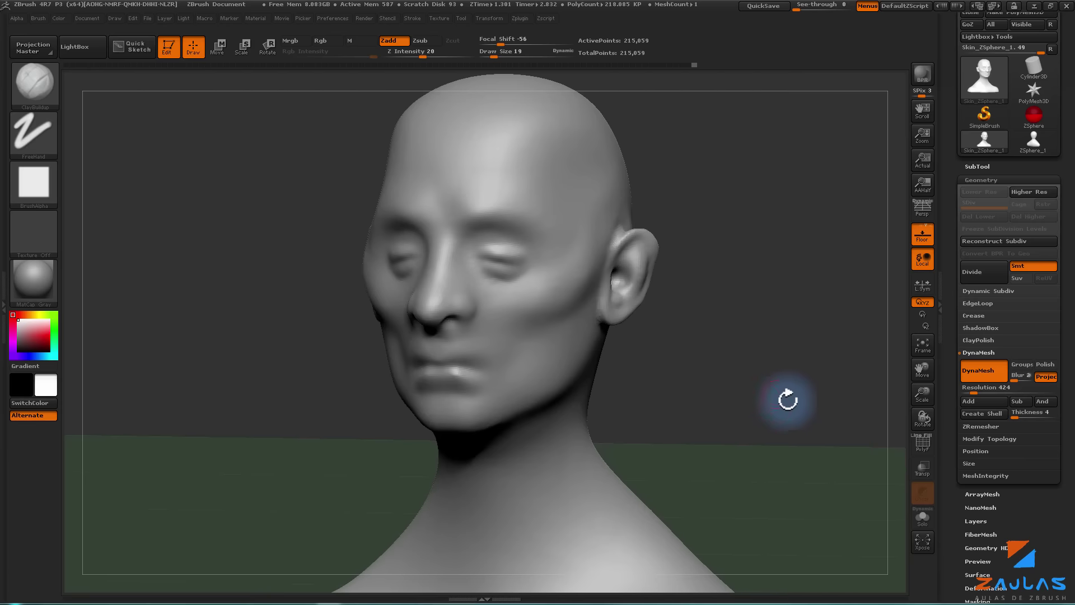
- Toggle PolyF to inspect the 215,859-point topology and turn the head straight front
left_click(922, 445)
left_click(922, 445)
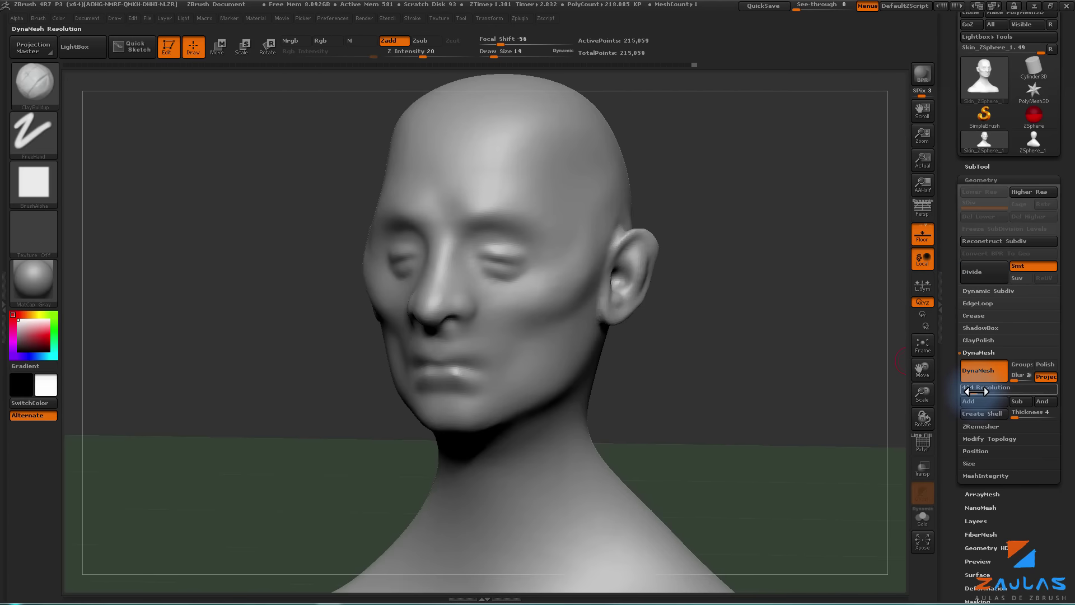
mouse_move(767, 391)
left_mouse_down()
mouse_move(783, 391)
mouse_move(751, 364)
mouse_move(732, 369)
left_mouse_up()
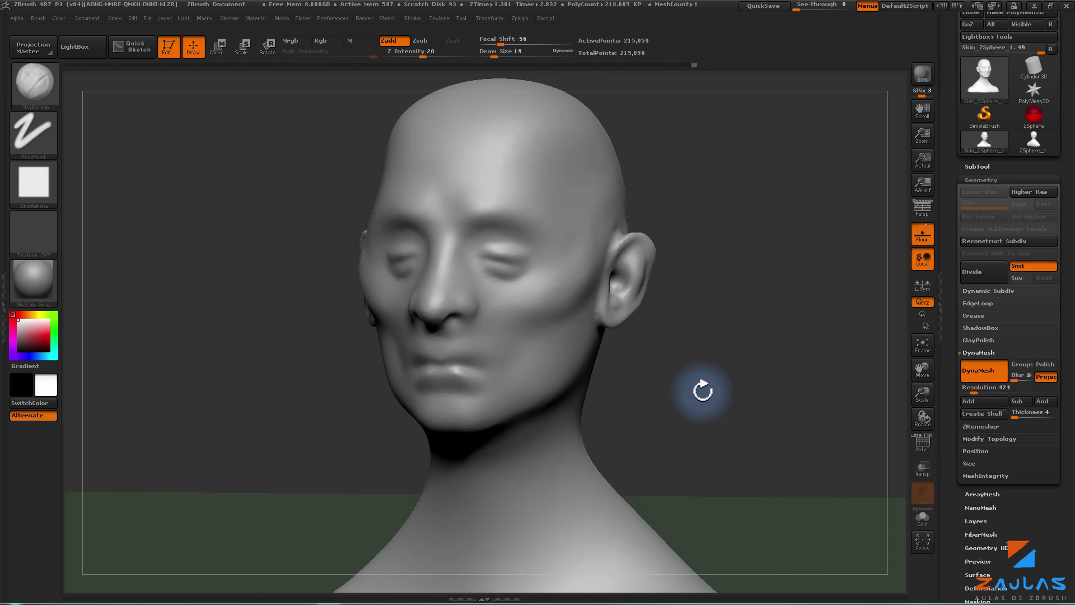
left_click(923, 448)
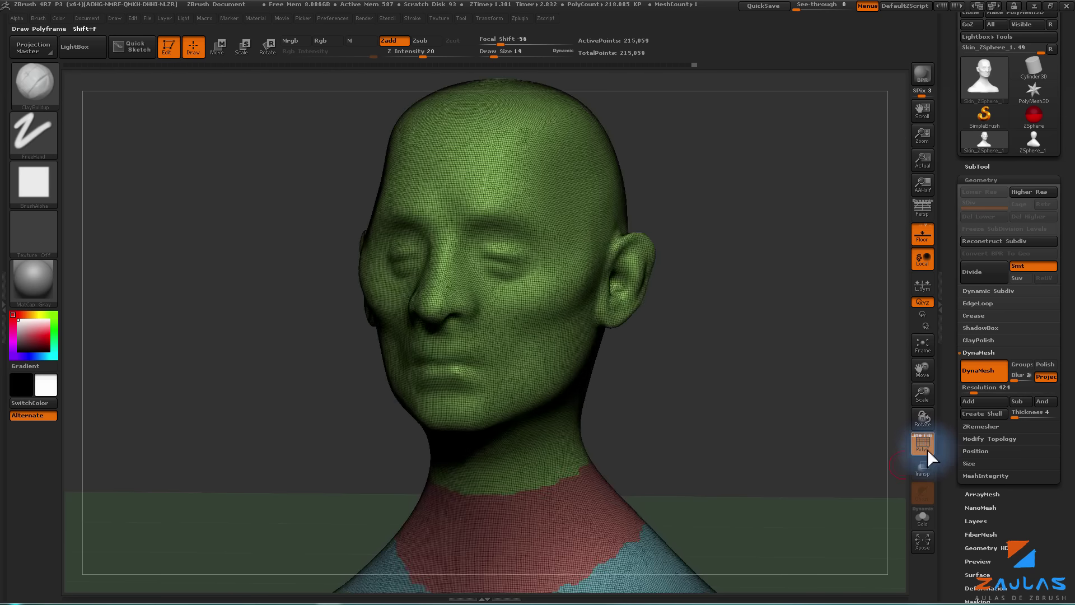
left_click(922, 445)
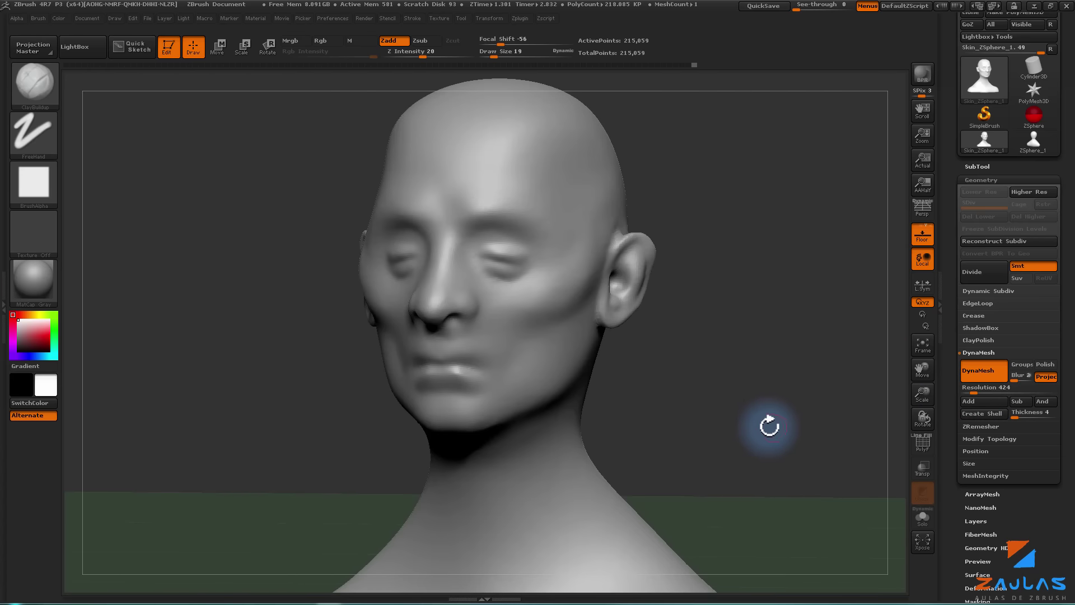
left_click_drag(741, 387, 736, 381)
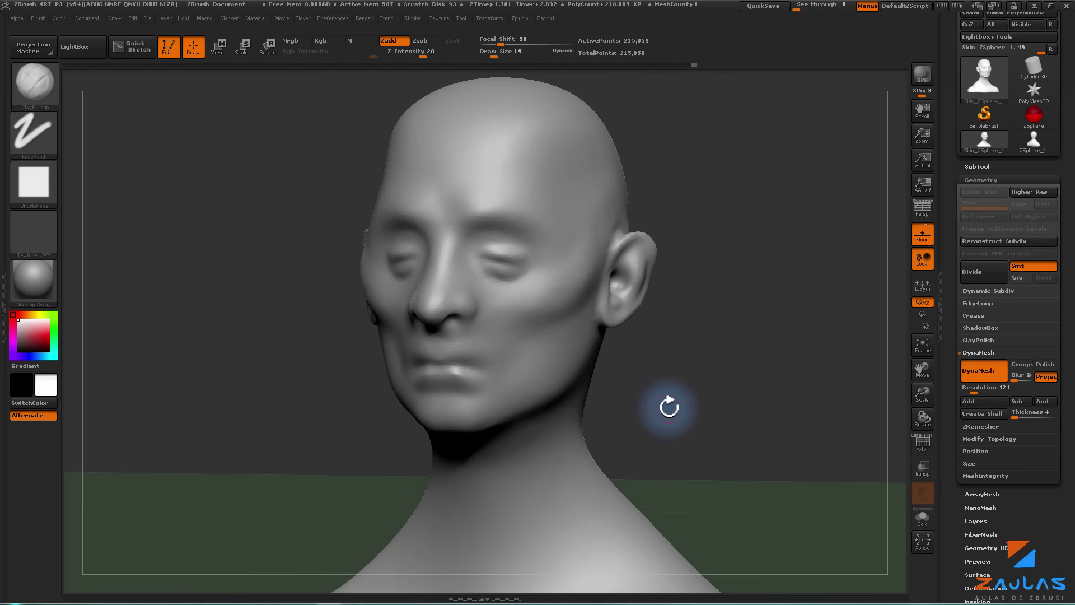
left_click_drag(666, 403, 685, 404, "shift")
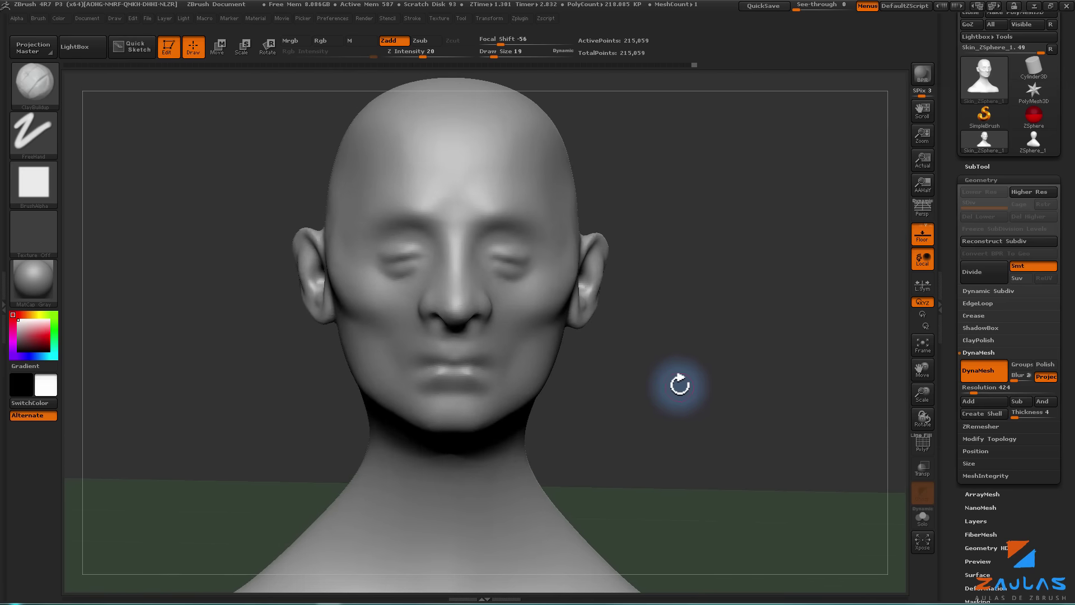
- Carve eye creases with Dam_Standard, undoing the groove cut down the cheek
key("b")
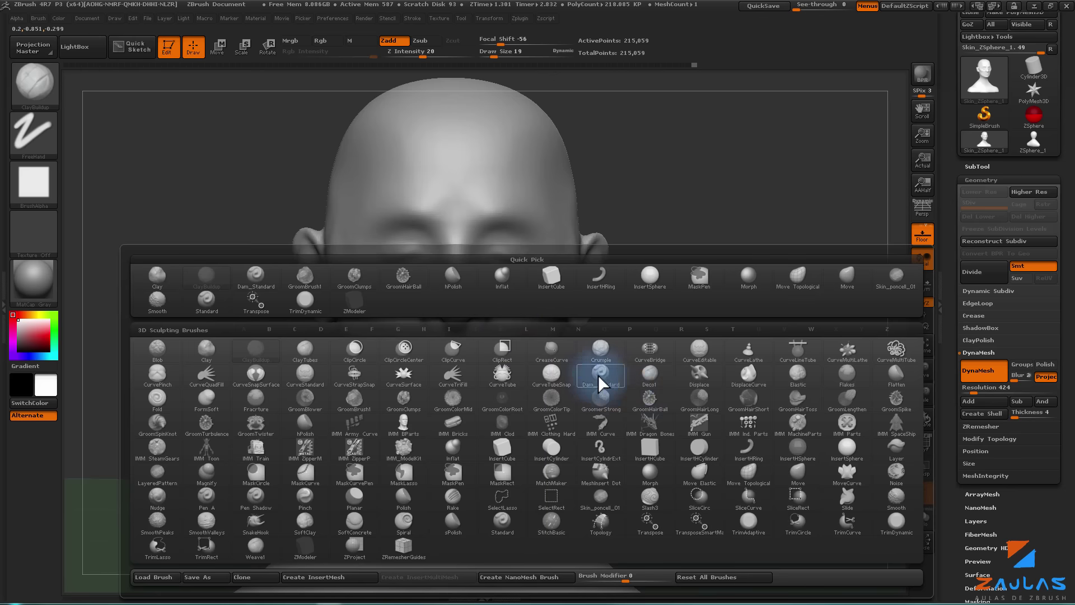
left_click(599, 377)
left_click_drag(375, 267, 512, 290)
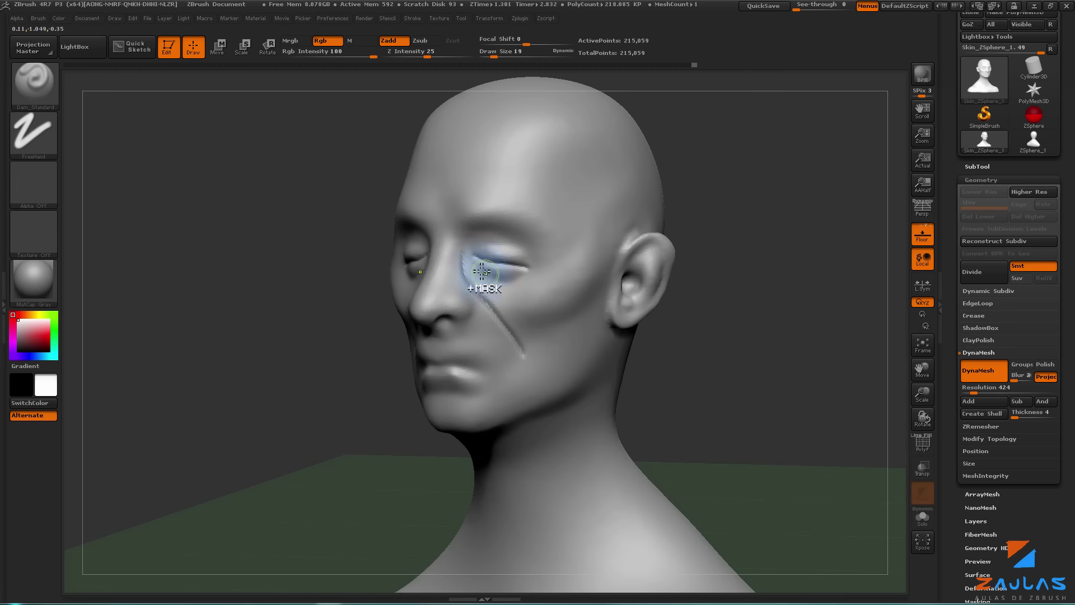
key("ctrl+z")
- Shift-smooth the under-eye groove and reshape the lips and mouth area
left_click_drag(514, 341, 469, 264)
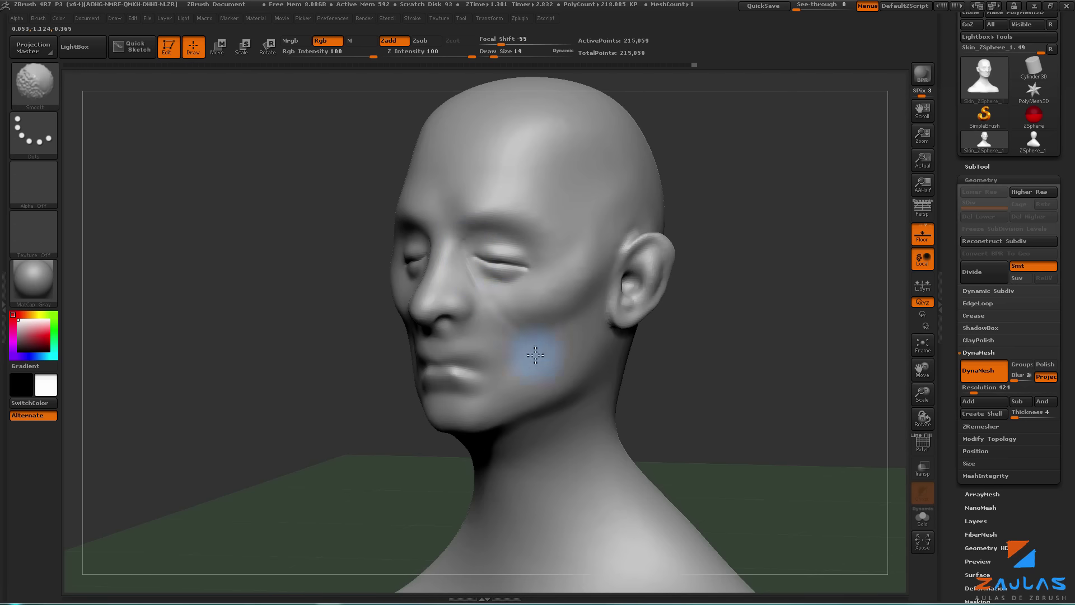
left_click_drag(536, 302, 492, 285, "shift")
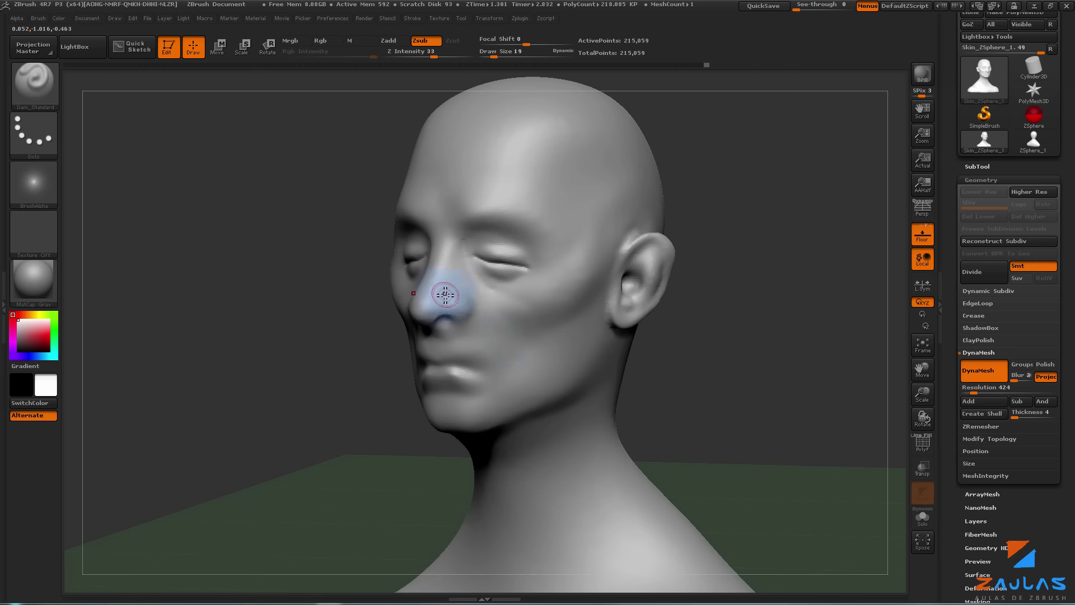
mouse_move(434, 300)
left_mouse_down("shift")
mouse_move(473, 308)
mouse_move(450, 388)
left_mouse_up("shift")
key("shift")
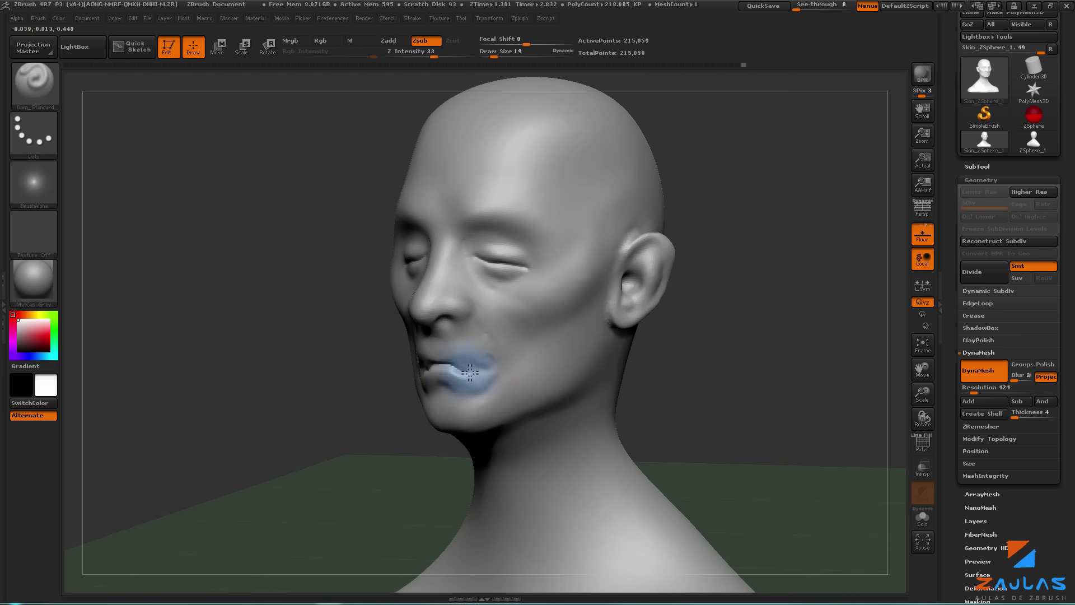
mouse_move(470, 372)
left_mouse_down("shift")
mouse_move(454, 362)
mouse_move(475, 390)
mouse_move(458, 311)
left_mouse_up("shift")
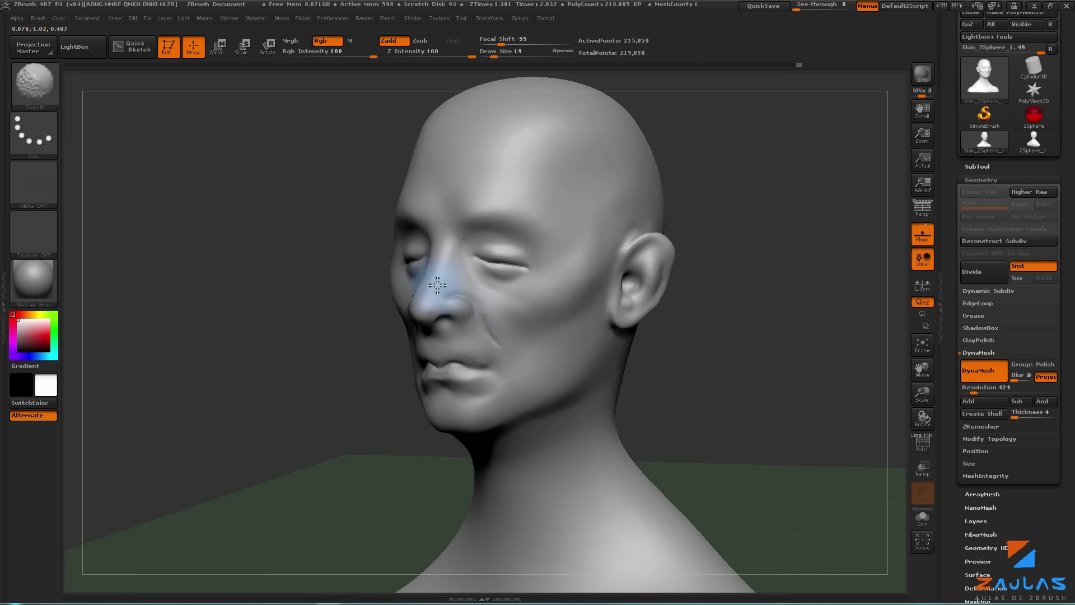
- Smooth the crease beside the nose, then inspect the cheek and ear wireframe close up
mouse_move(705, 348)
left_mouse_down()
mouse_move(665, 350)
mouse_move(688, 367)
left_mouse_up()
left_click(922, 448)
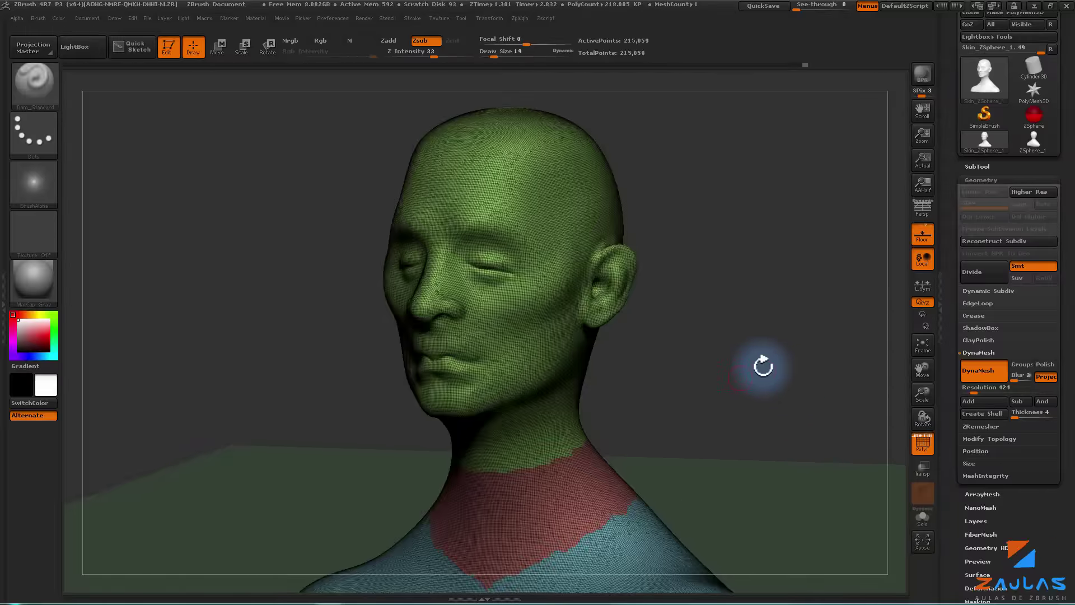
mouse_move(760, 362)
left_mouse_down()
mouse_move(763, 432)
mouse_move(679, 376)
mouse_move(633, 376)
left_mouse_up()
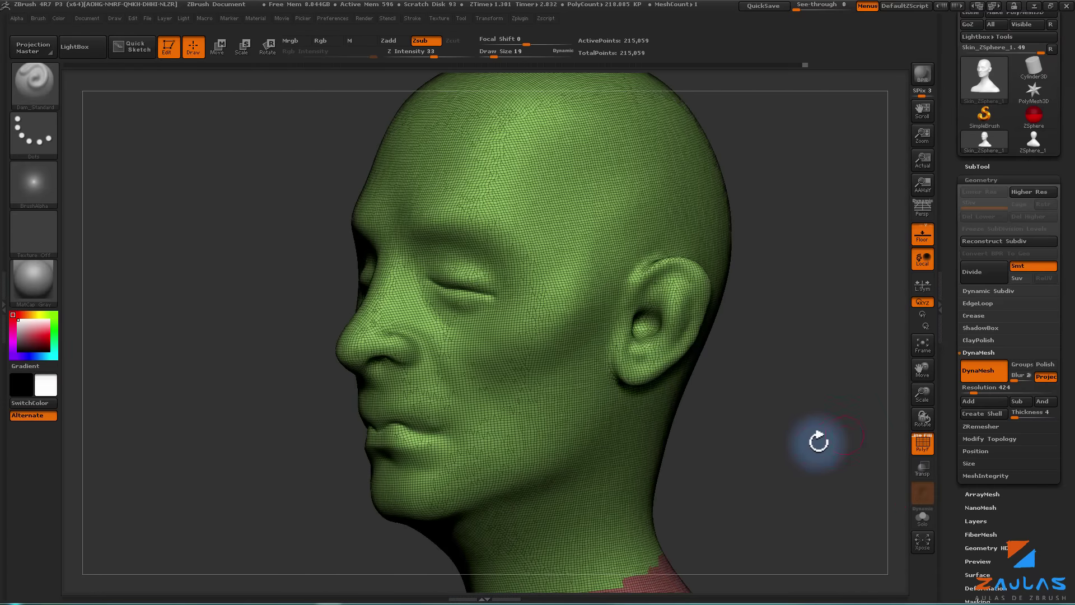
left_click_drag(922, 392, 680, 392)
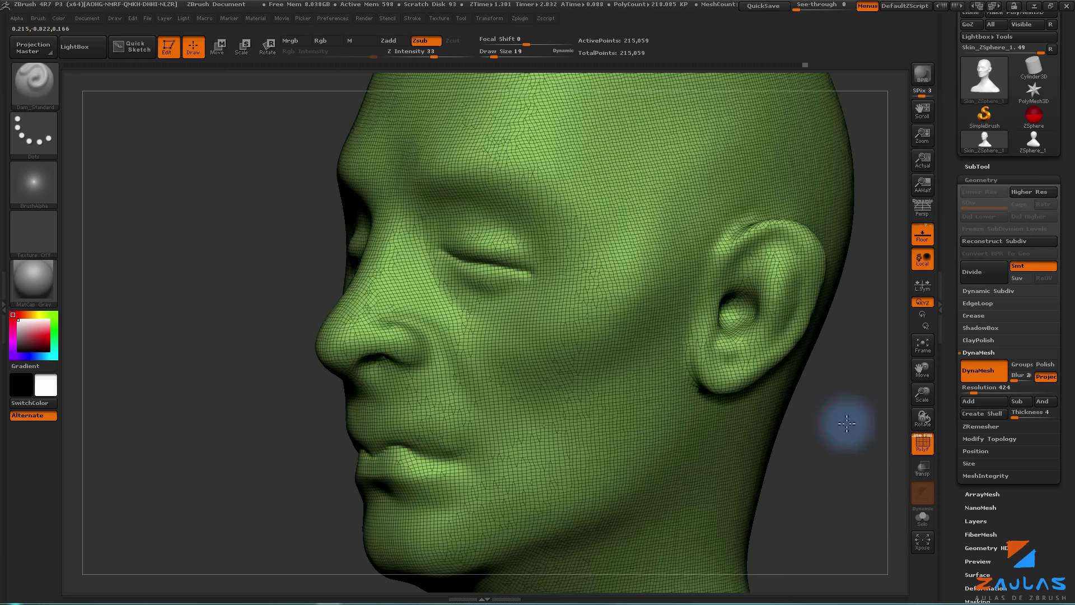
left_click_drag(845, 423, 796, 394)
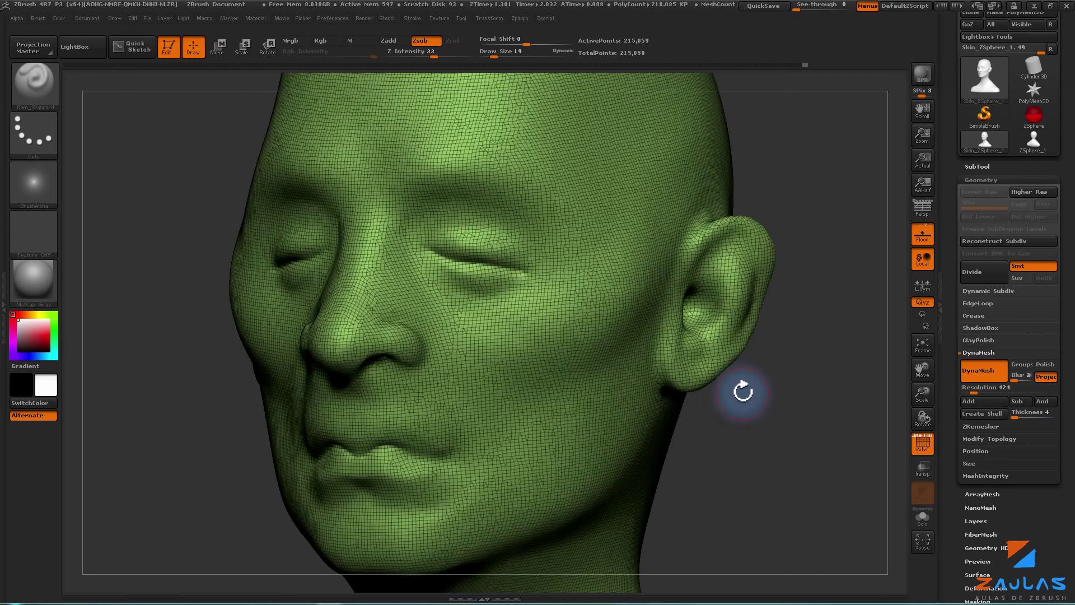
left_click_drag(751, 394, 768, 396)
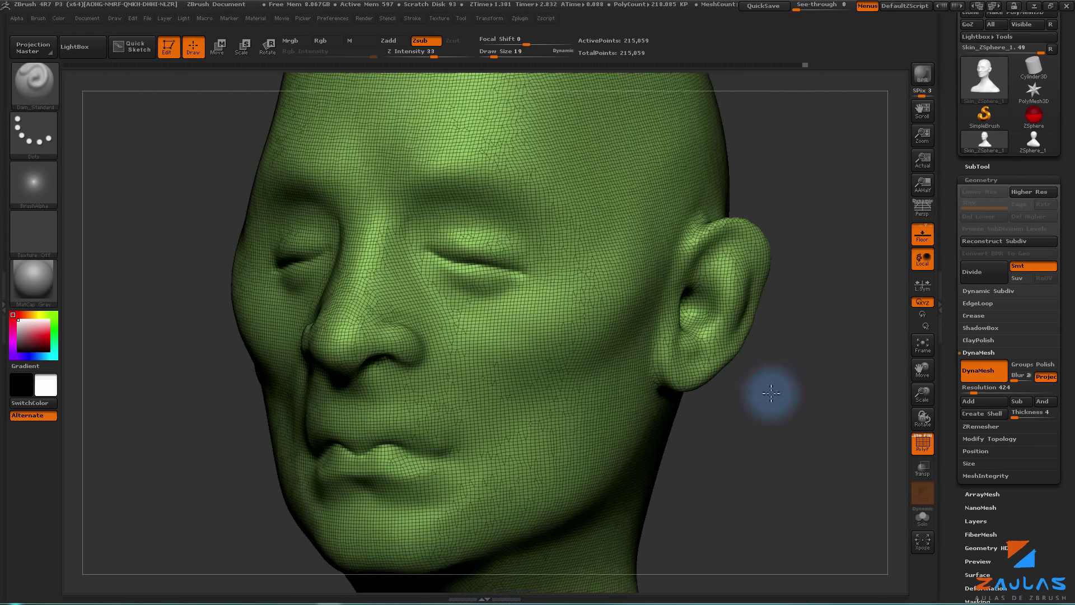
- Turn off DynaMesh and run ZRemesher, then inspect the new quad topology
left_click(967, 381)
left_click(976, 351)
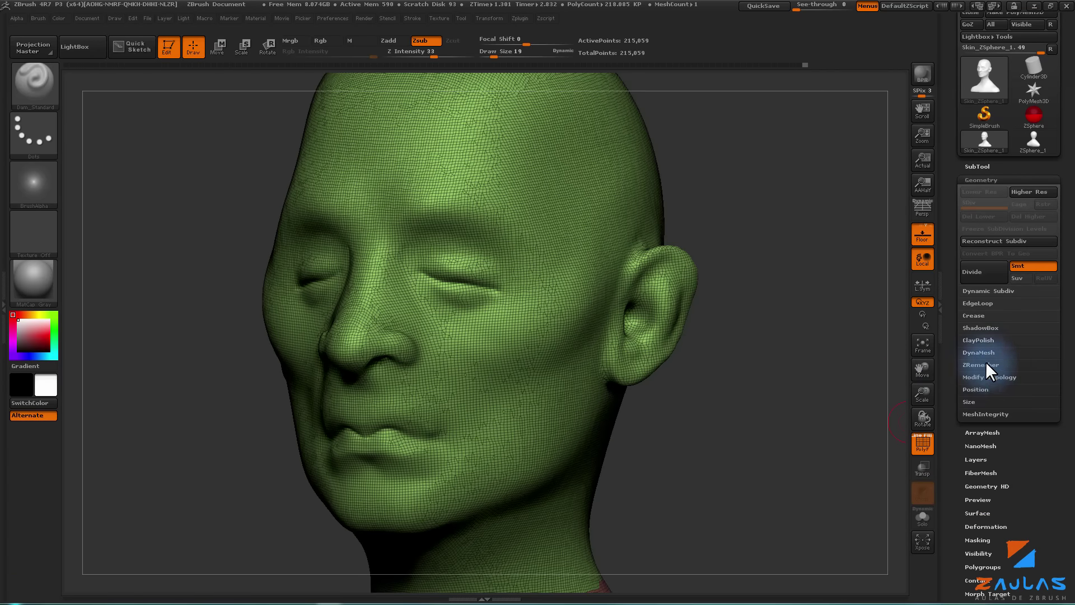
left_click(974, 383)
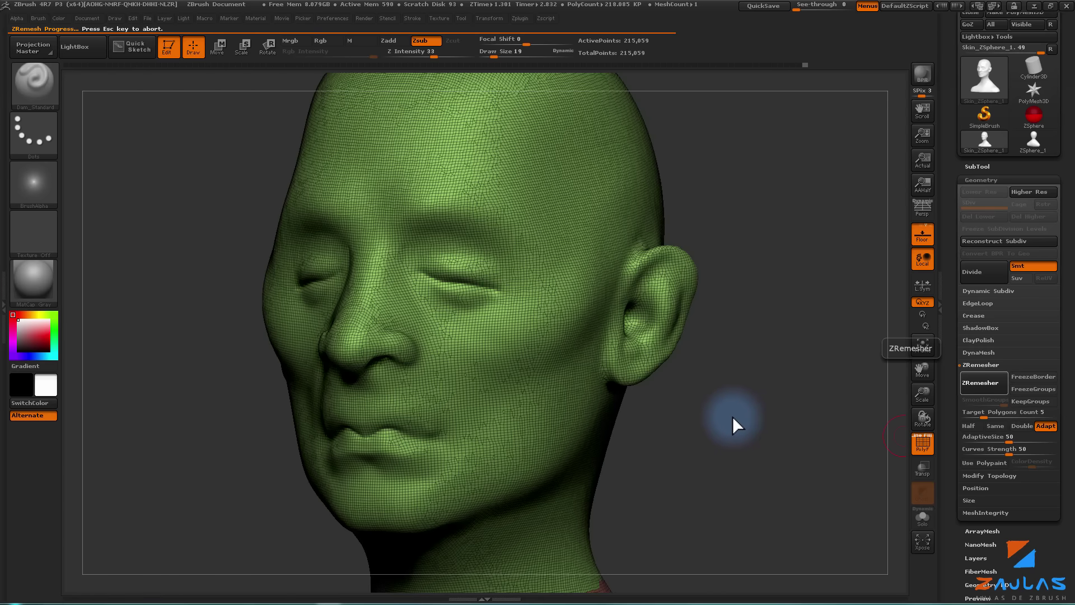
left_click(922, 443)
mouse_move(733, 455)
left_mouse_down()
mouse_move(874, 455)
mouse_move(659, 455)
left_mouse_up()
left_click(923, 443)
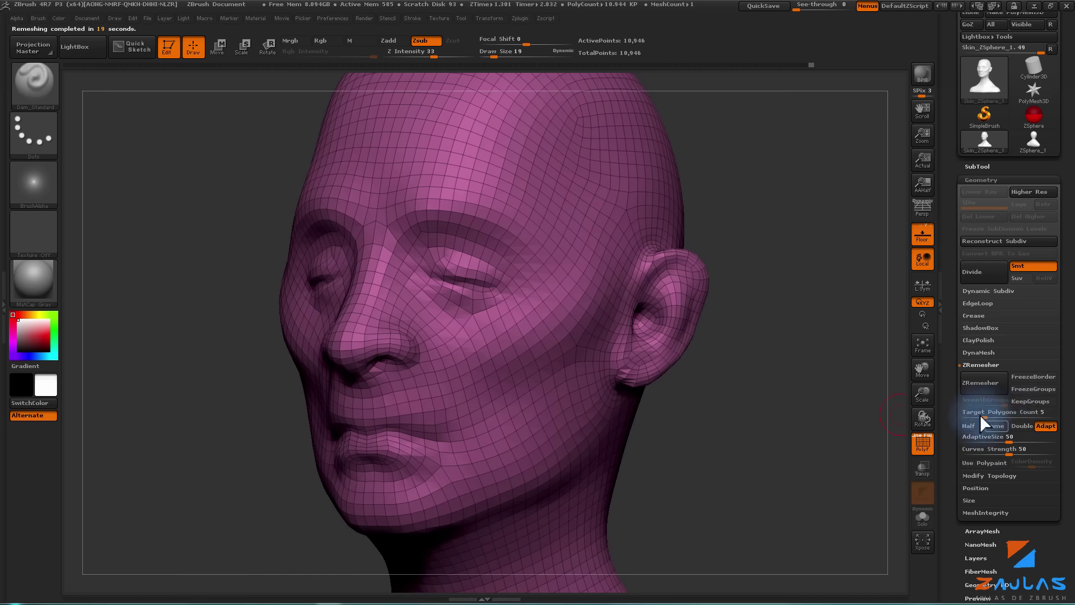
- Check Target Polygons Count and undo/redo to compare the 10,946-point and dense meshes
left_click(1002, 414)
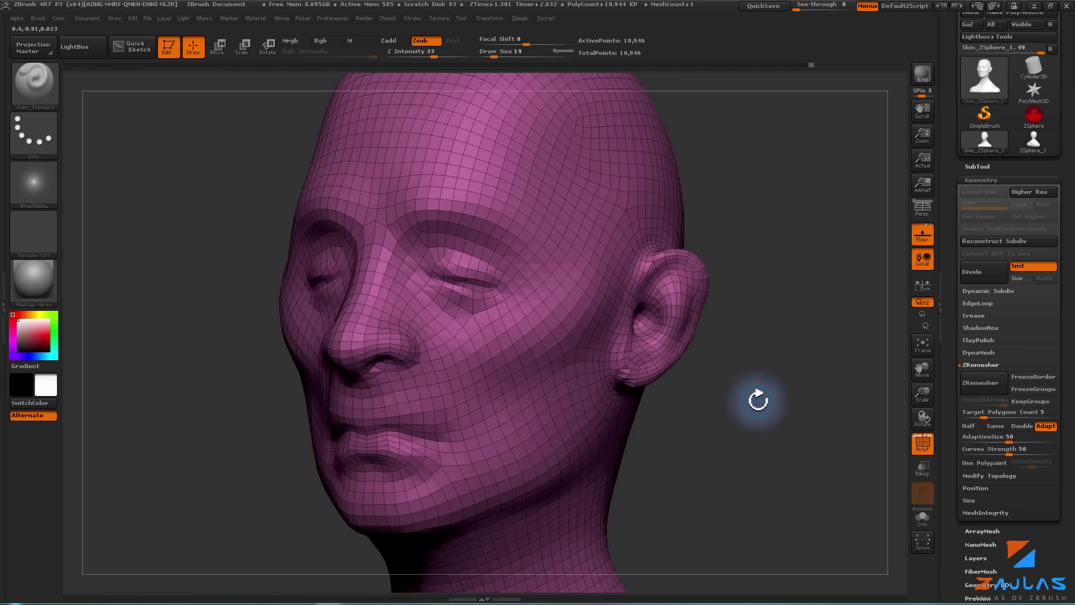
key("ctrl+z")
key("ctrl+shift+z")
key("ctrl+z")
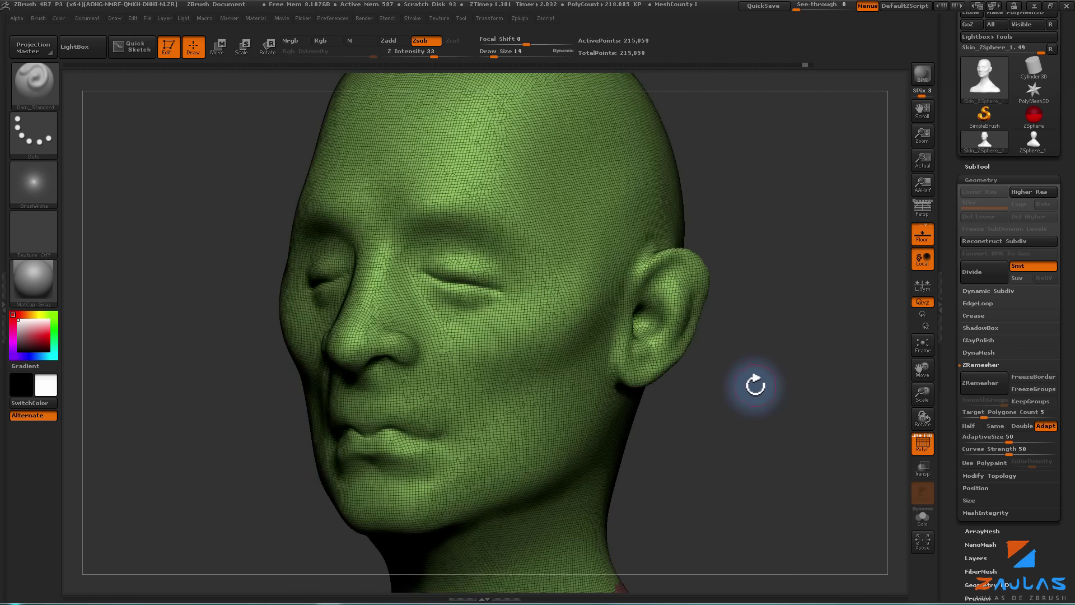
key("ctrl+shift+z")
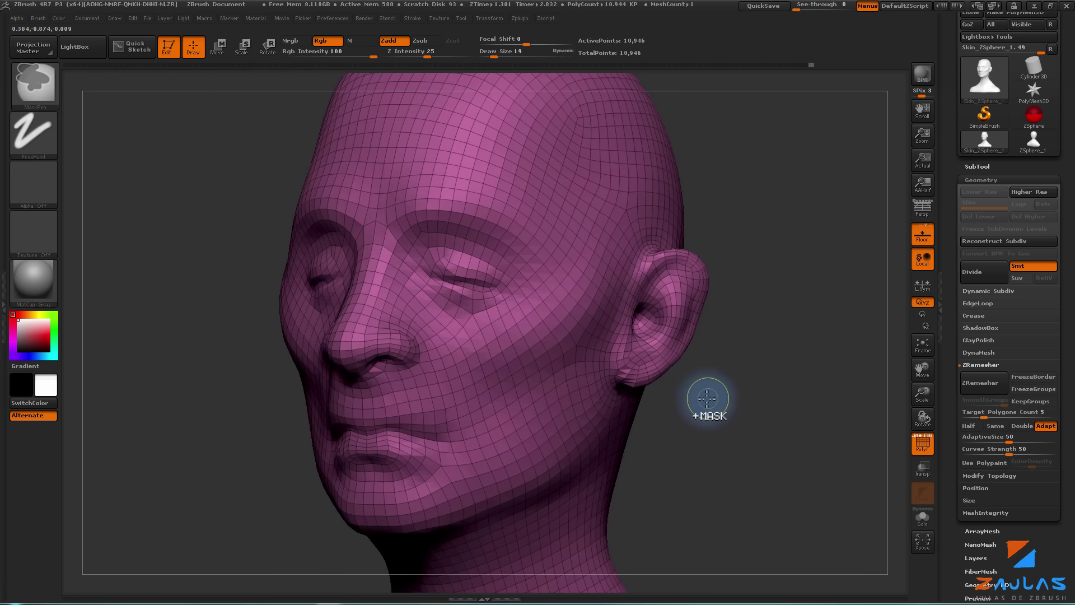
- Revert to the dense sculpted head and duplicate the head subtool for remeshing
key("ctrl+z")
left_click(976, 166)
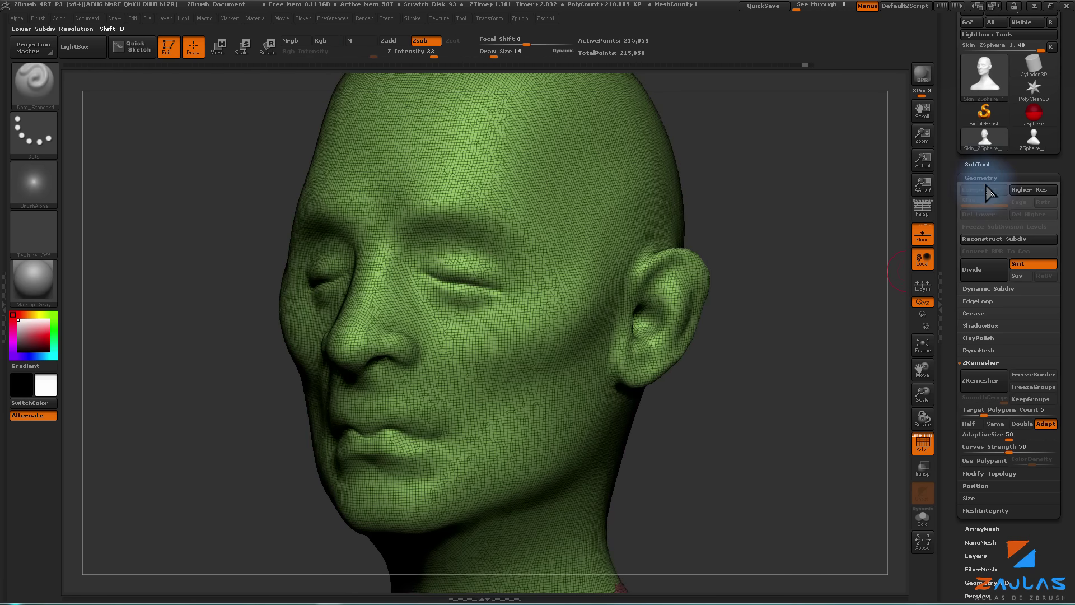
left_click(976, 456)
mouse_move(979, 179)
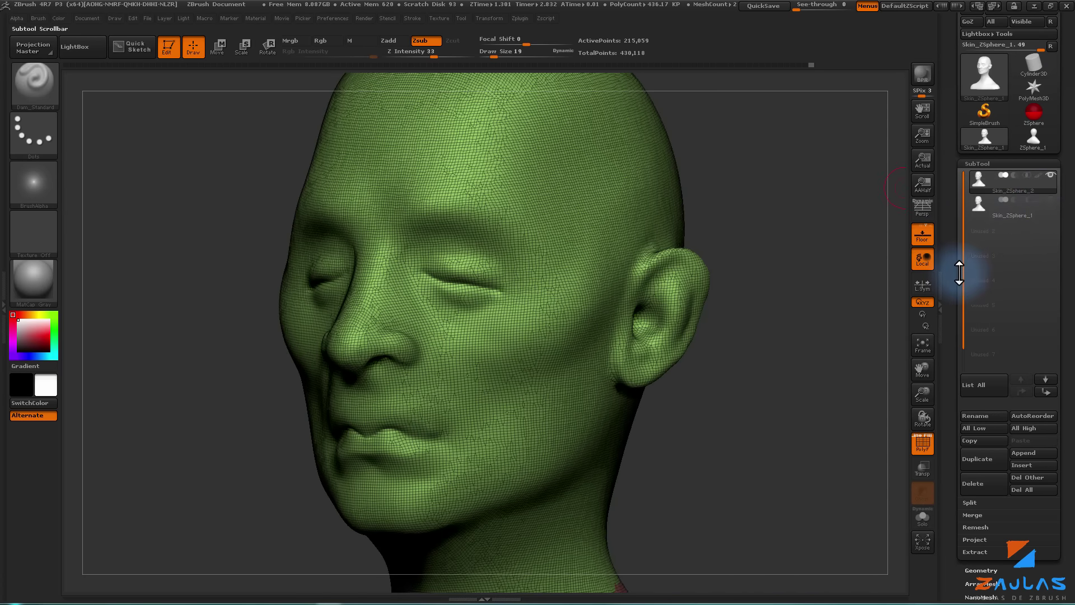
left_click_drag(959, 273, 958, 70)
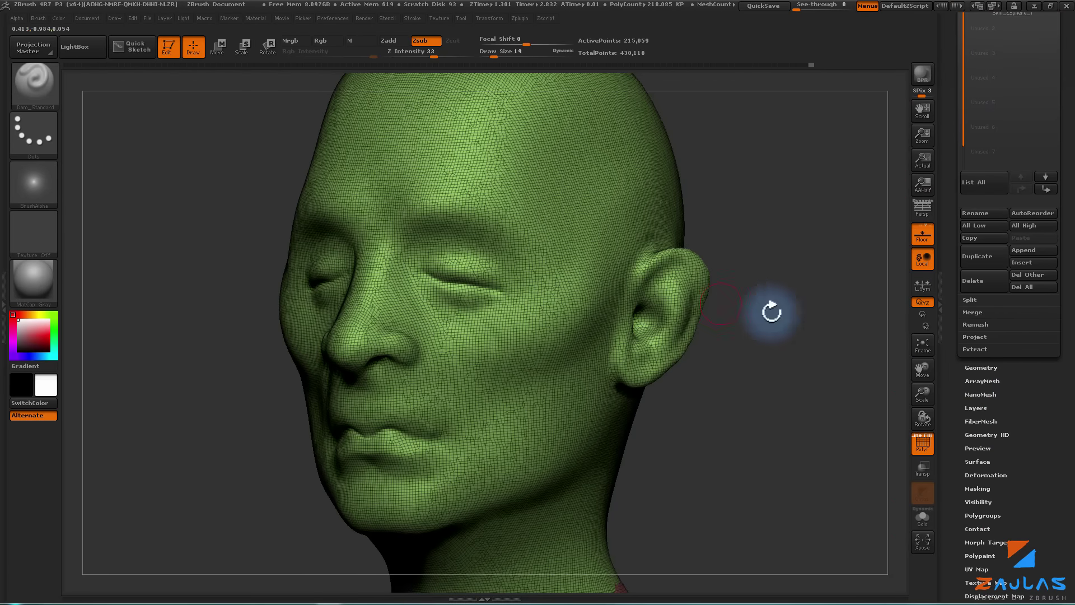
left_click_drag(1004, 443, 994, 413)
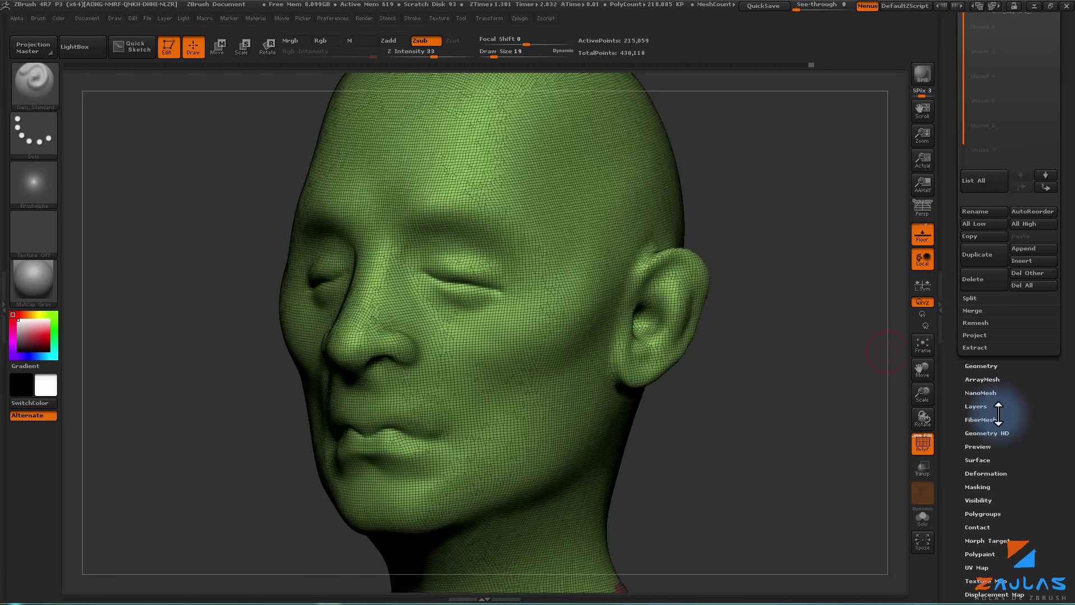
left_click(981, 366)
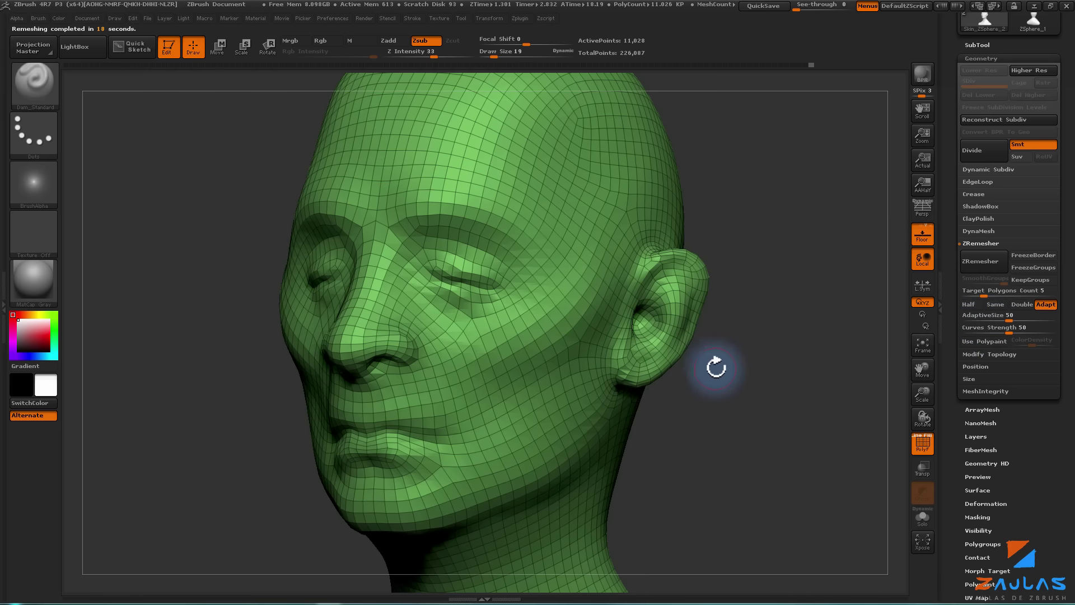
- Orbit the 11,828-point remeshed head, checking its topology with PolyF wireframe off and on
scroll(953, 254, "up", 5)
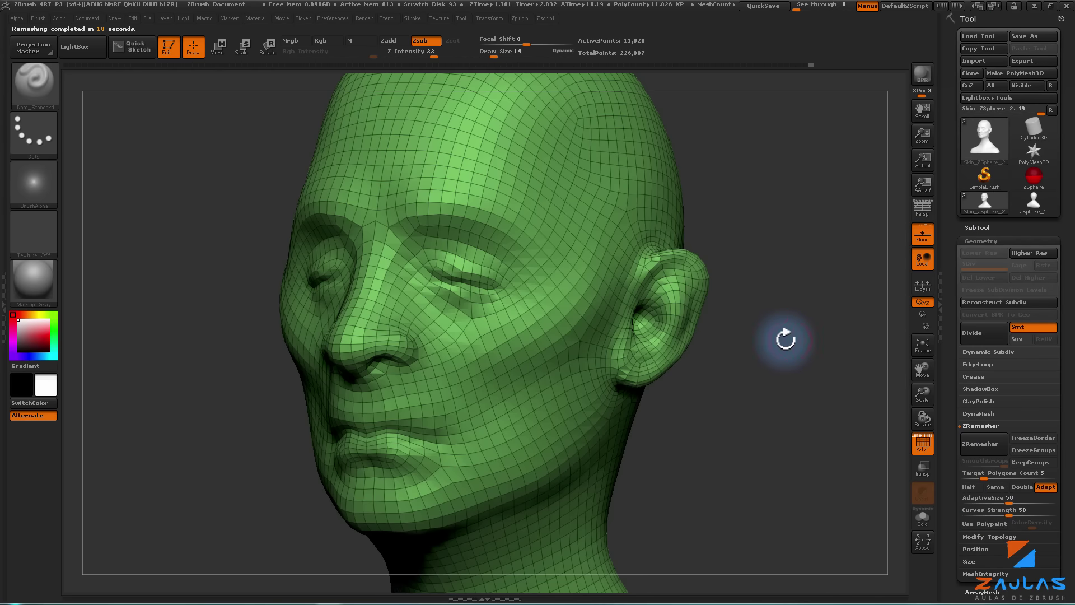
mouse_move(786, 339)
left_mouse_down()
mouse_move(732, 391)
mouse_move(703, 391)
mouse_move(799, 298)
mouse_move(782, 279)
mouse_move(778, 321)
mouse_move(758, 321)
mouse_move(843, 356)
mouse_move(688, 347)
mouse_move(739, 336)
mouse_move(753, 369)
mouse_move(696, 379)
left_mouse_up()
left_click(922, 442)
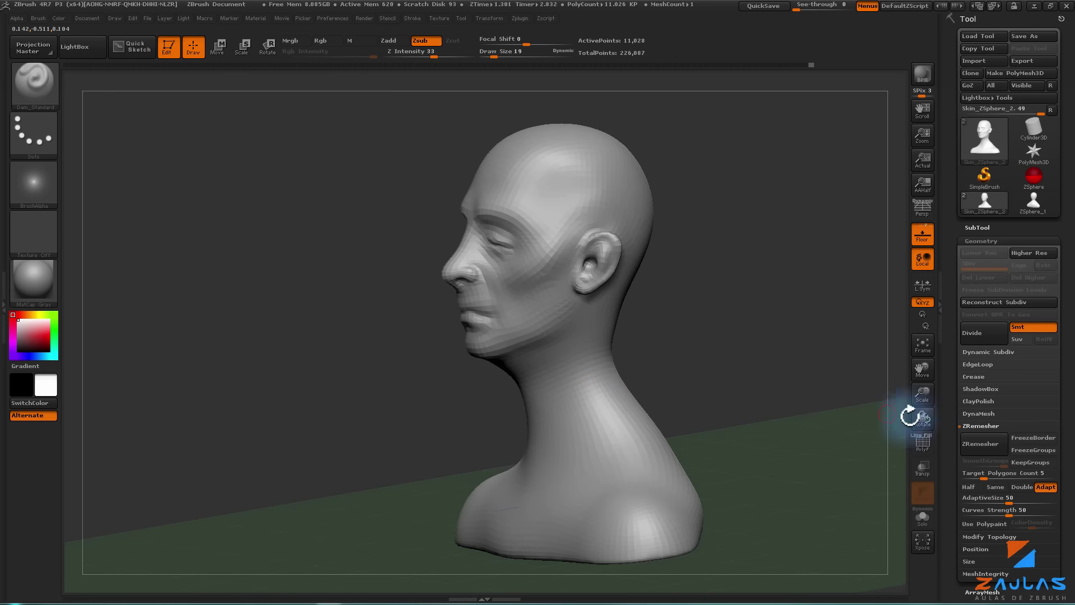
left_click(922, 442)
left_click_drag(780, 362, 786, 379)
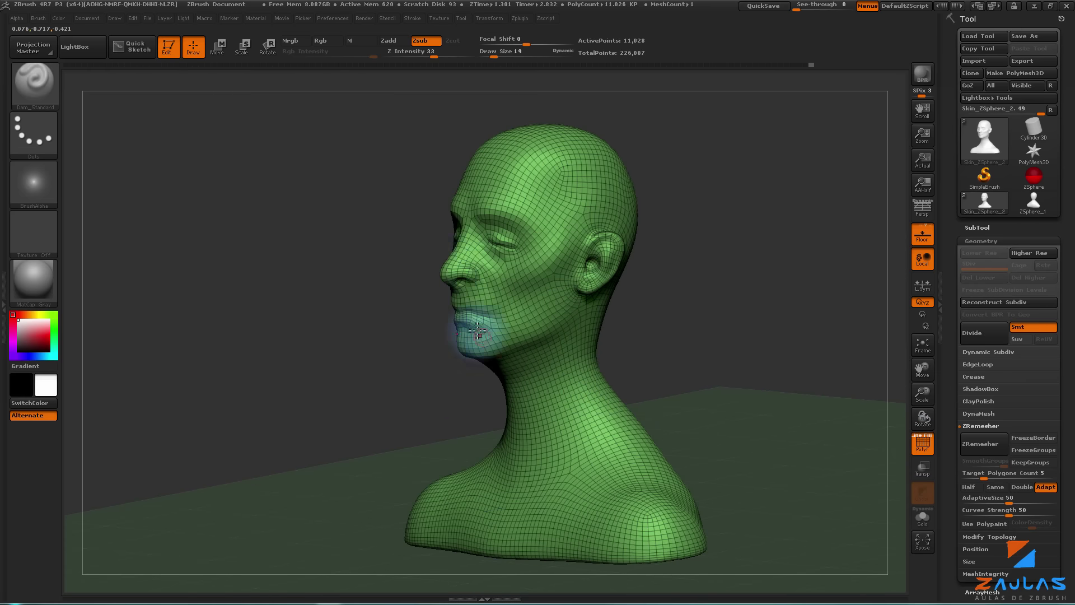
left_click_drag(712, 340, 675, 345)
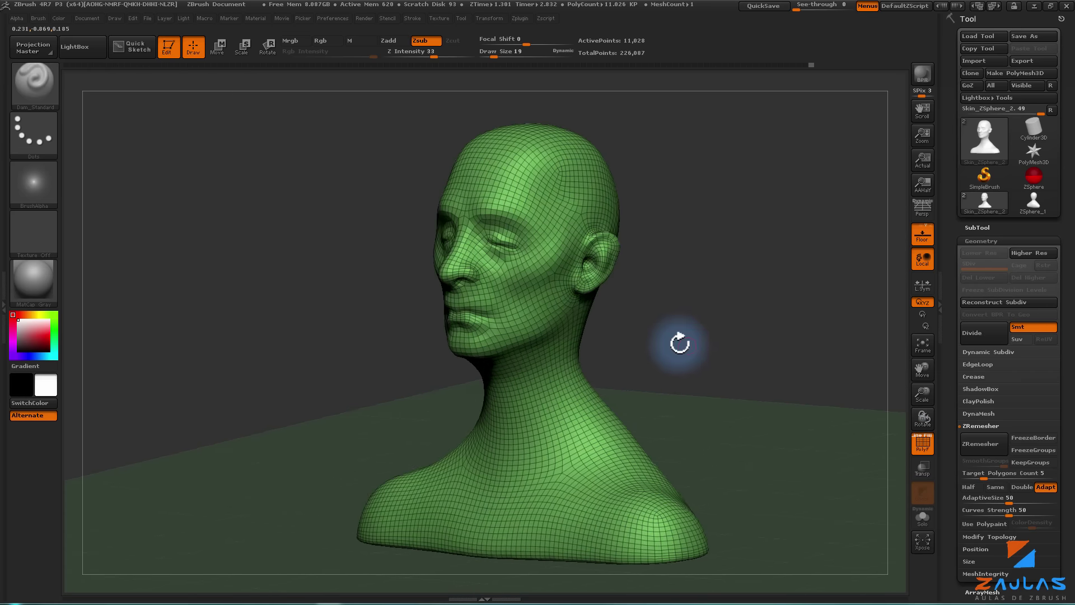
left_click(10, 295)
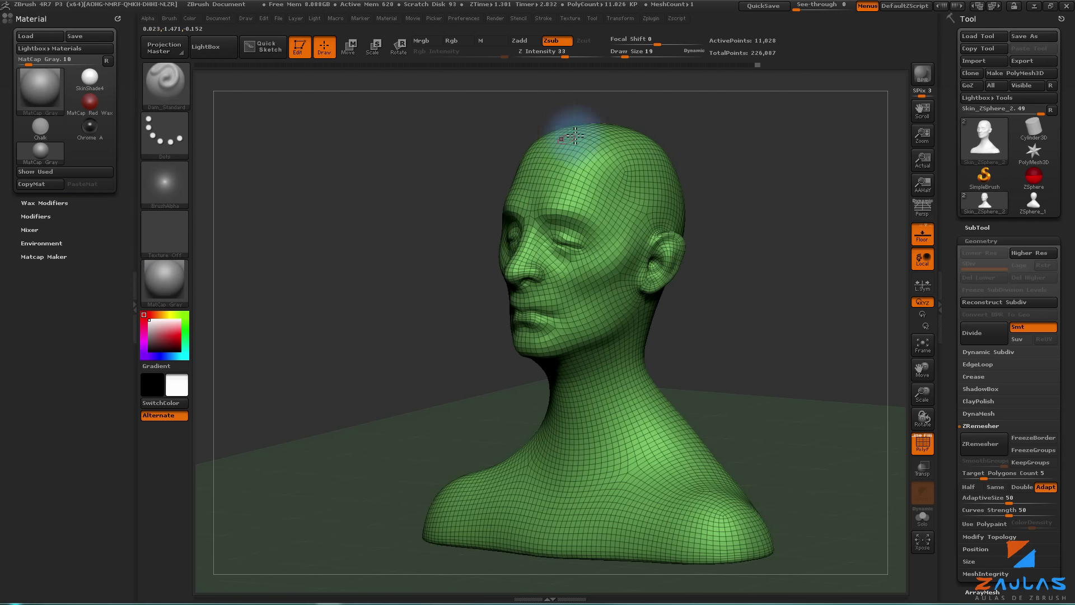
- Unwrap the head's UVs with UV Master into 2 islands, preview them flattened, then unflatten
left_click_drag(630, 106, 636, 101)
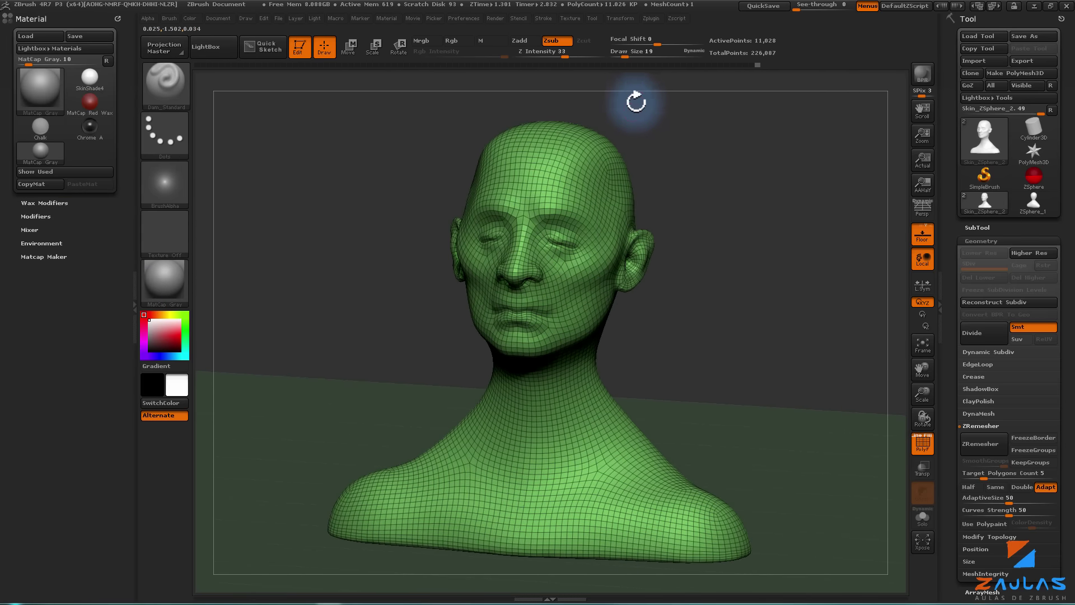
left_click(649, 19)
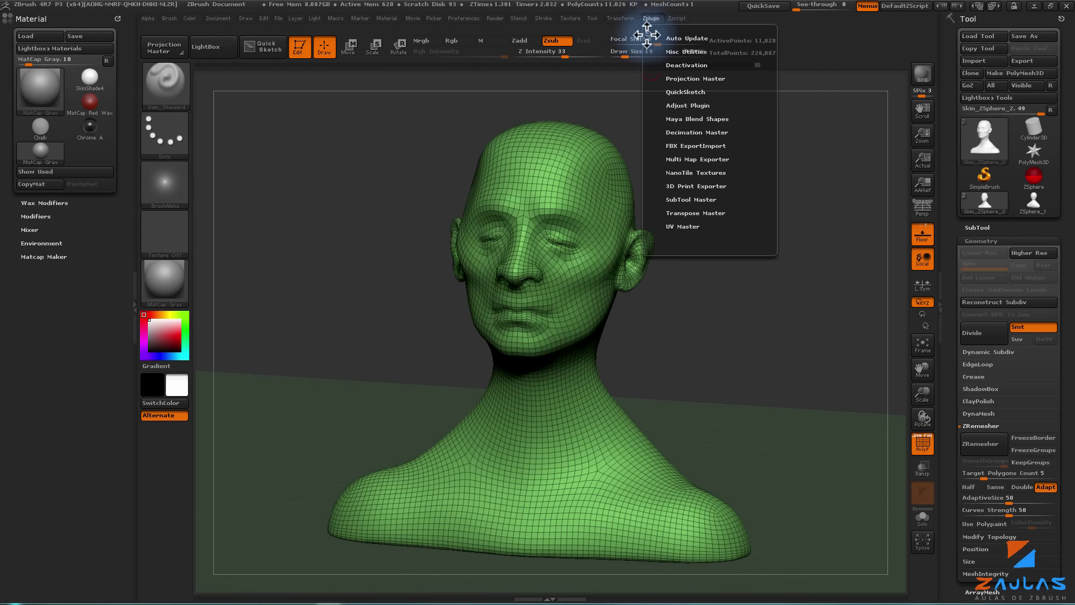
left_click_drag(647, 34, 56, 237)
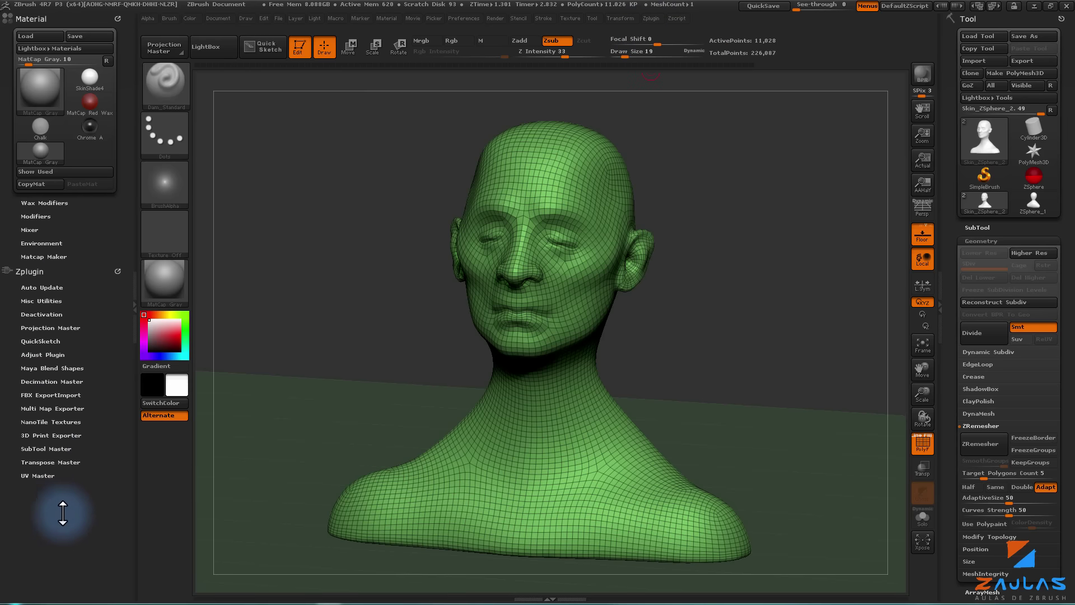
left_click(38, 475)
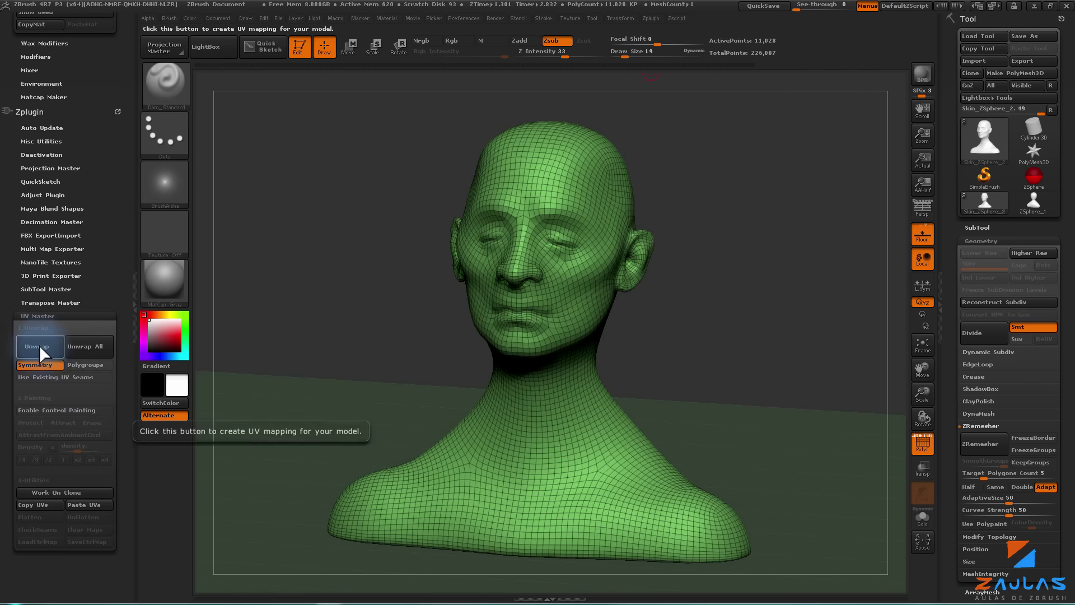
left_click(40, 348)
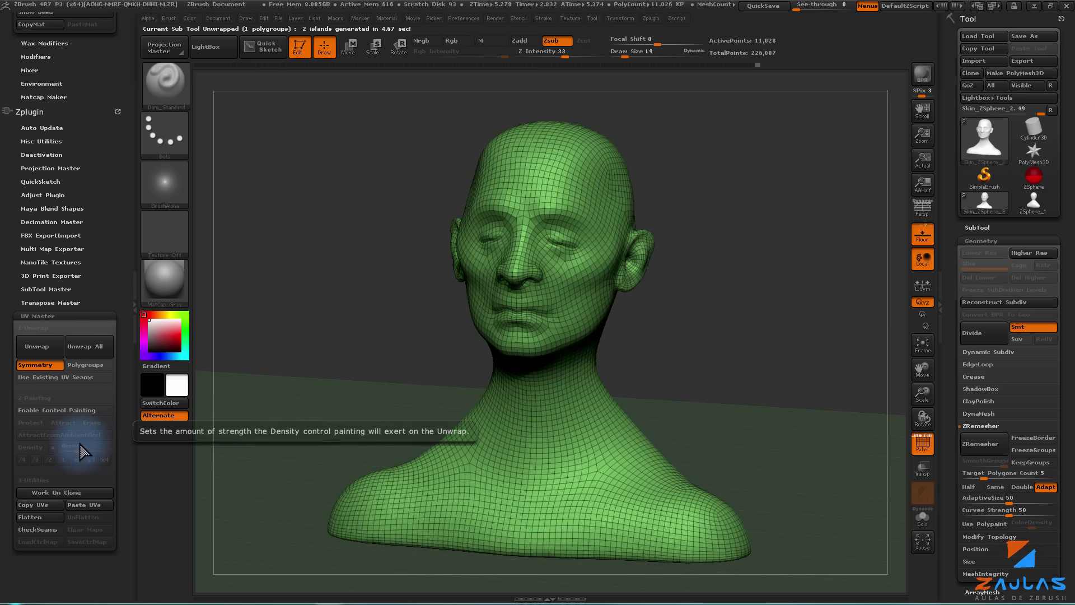
left_click(40, 518)
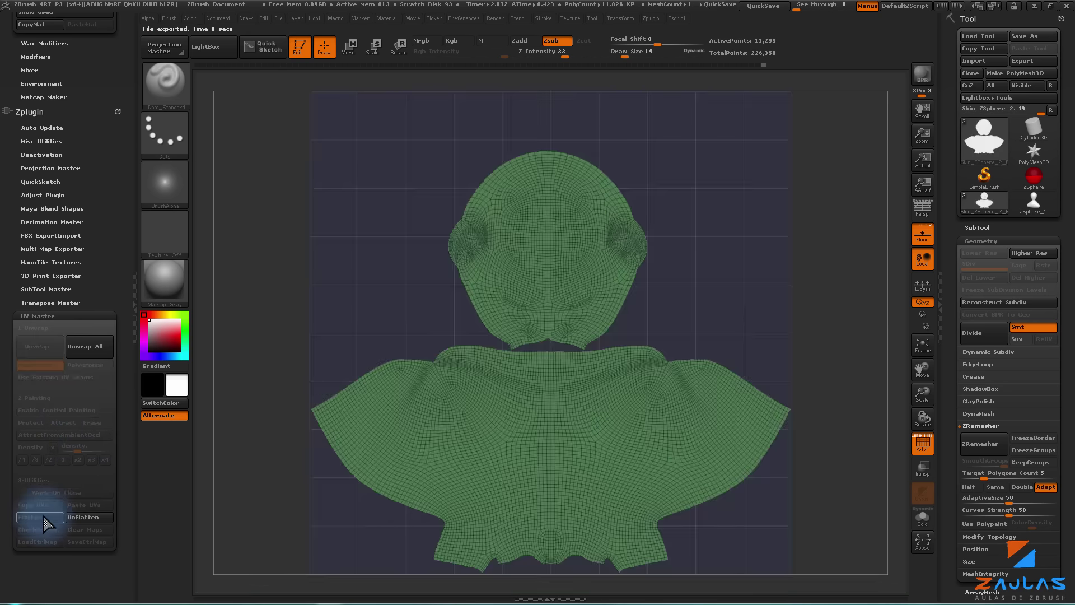
left_click(83, 517)
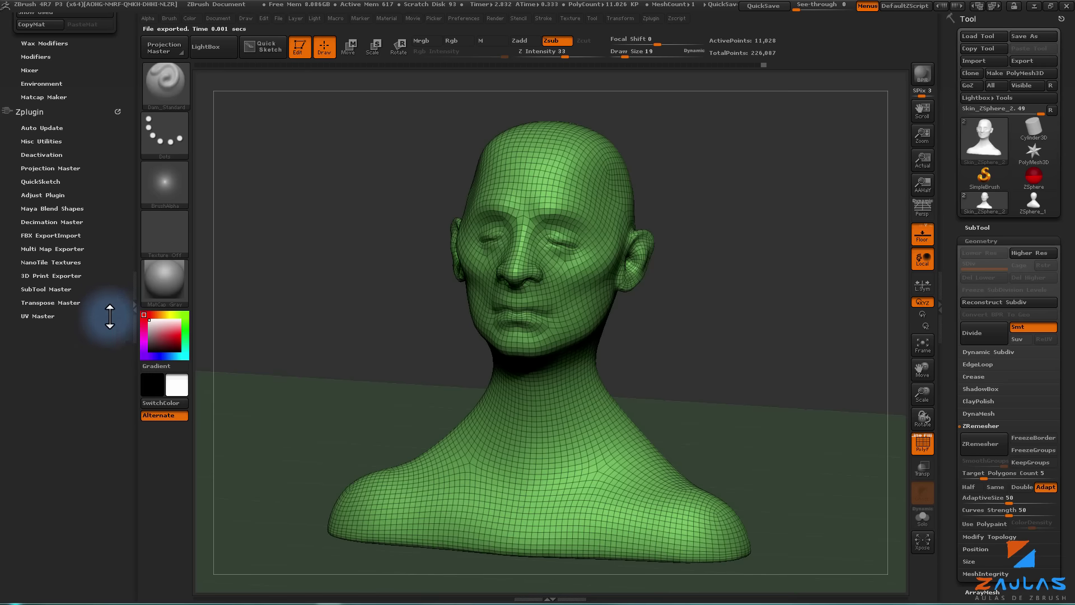
left_click(135, 305)
- Turn off the wireframe and orbit the remeshed head toward a frontal view
mouse_move(679, 324)
left_mouse_down()
mouse_move(689, 376)
mouse_move(659, 342)
left_mouse_up()
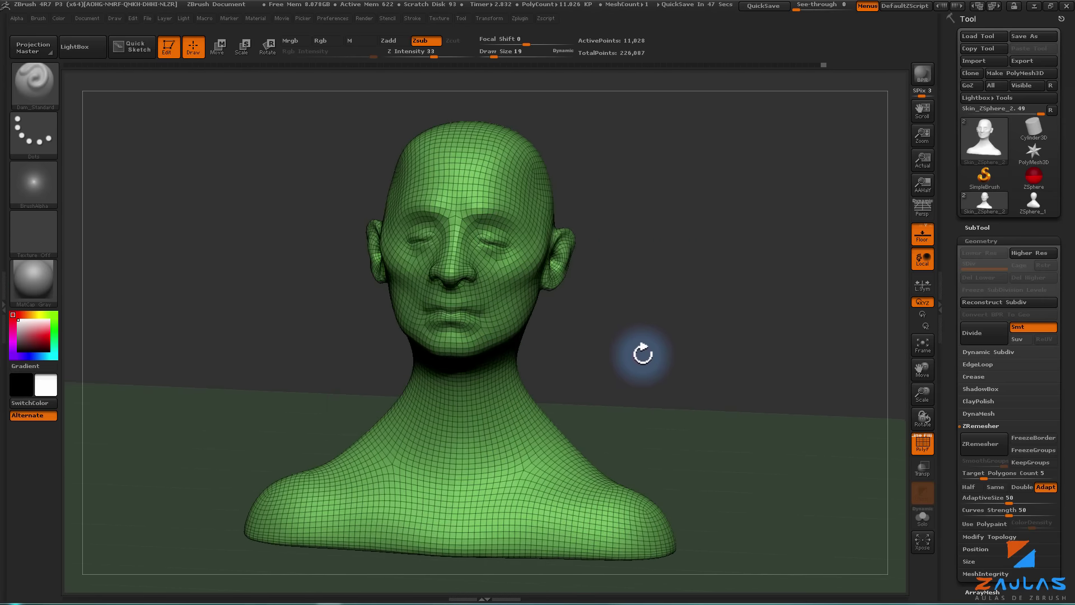
key("shift+f")
left_click_drag(633, 380, 719, 355)
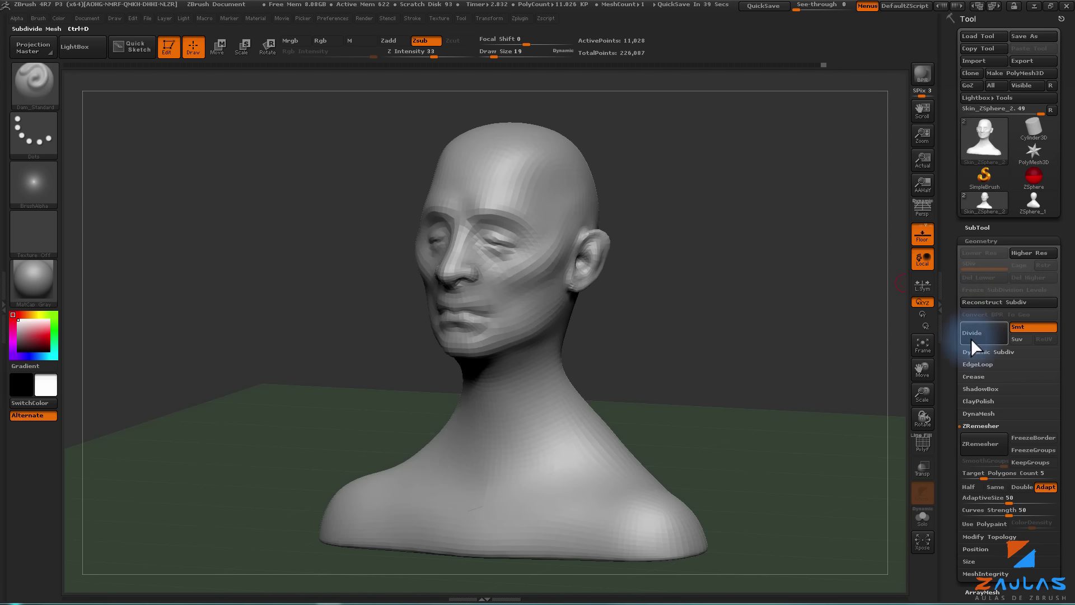
left_click_drag(727, 326, 768, 314)
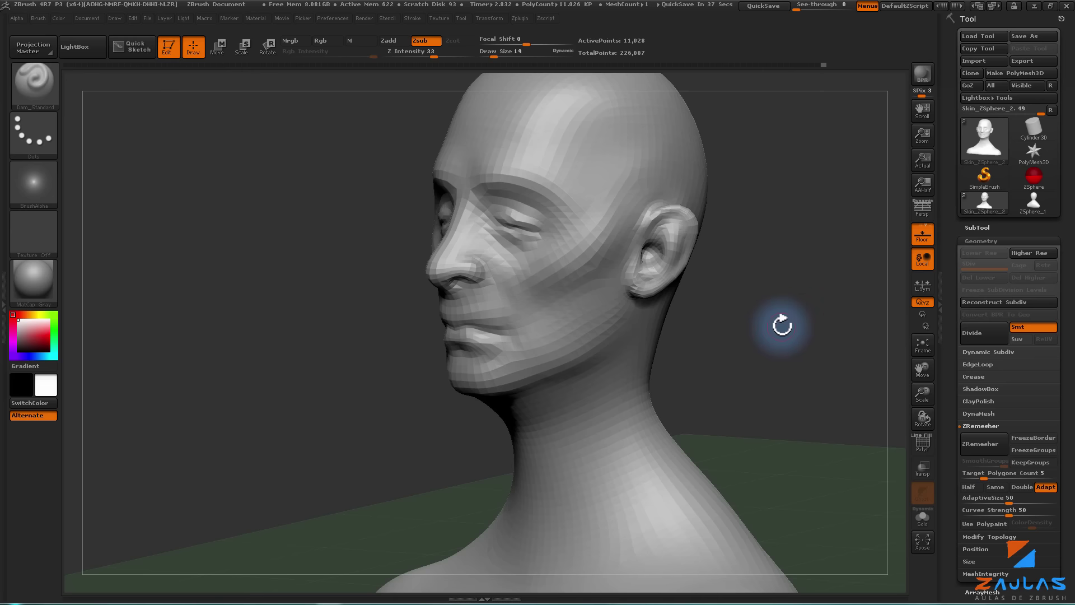
left_click_drag(767, 351, 863, 267)
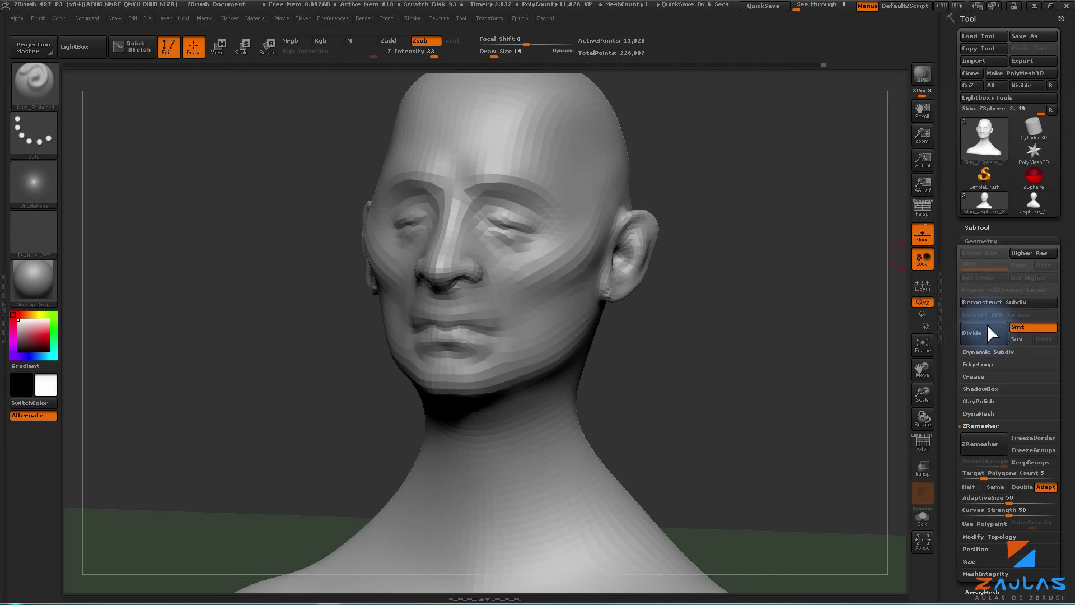
- Compare Skin_ZSphere_1 with Skin_ZSphere_2, then make Skin_ZSphere_1 visible alongside the remesh
left_click(975, 227)
mouse_move(979, 220)
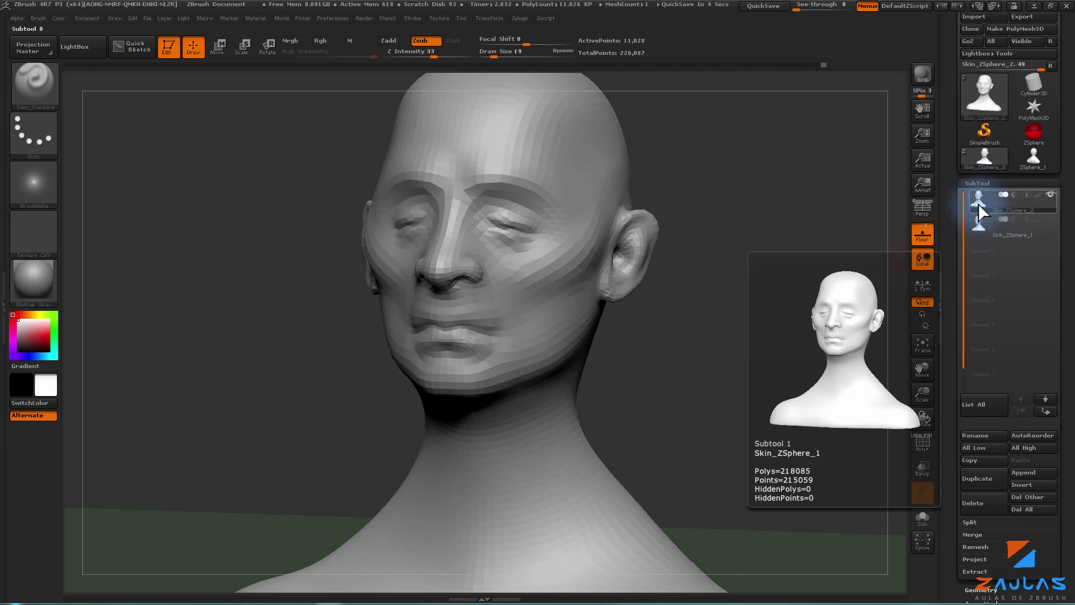
left_click(995, 226)
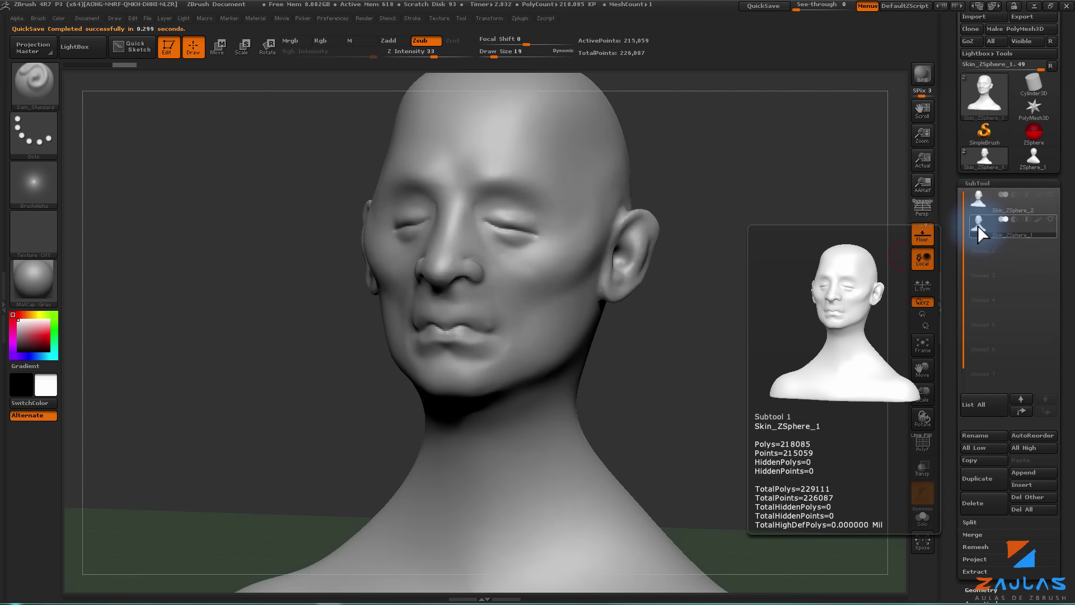
left_click(982, 202)
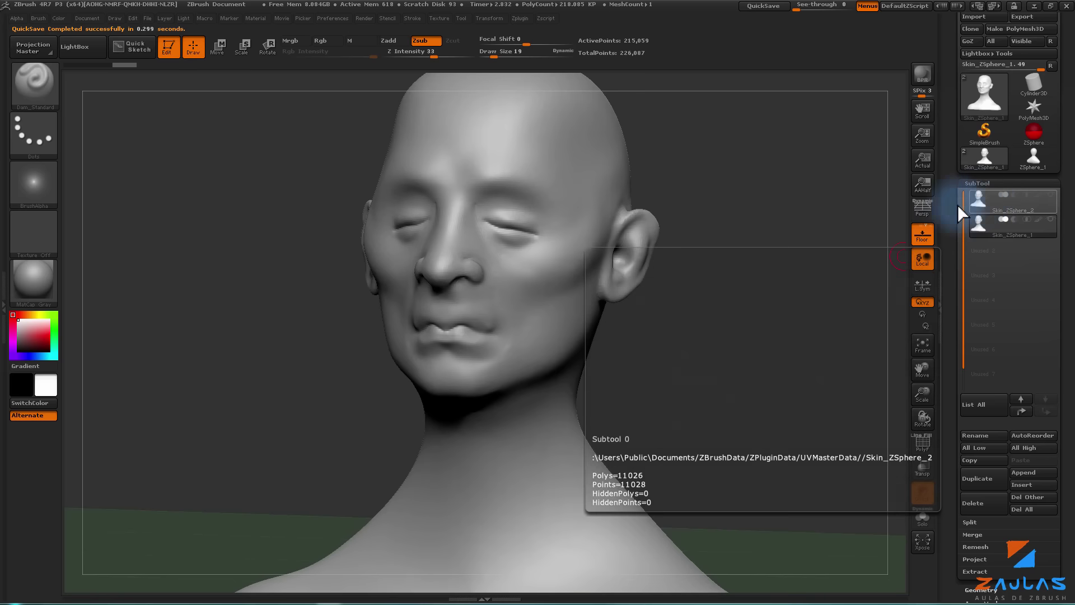
left_click_drag(751, 311, 758, 315)
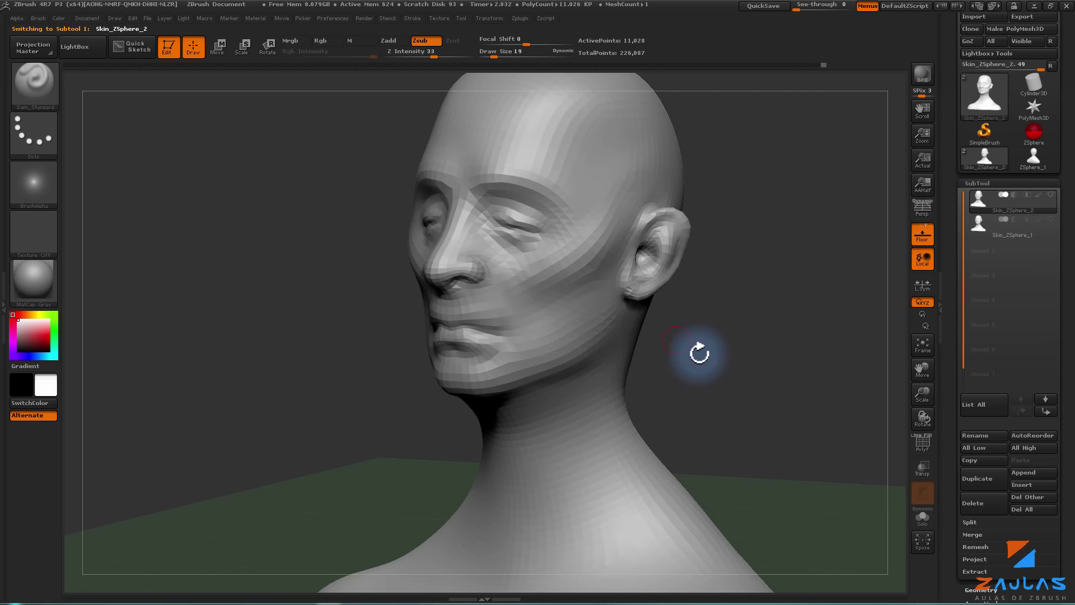
left_click(922, 445)
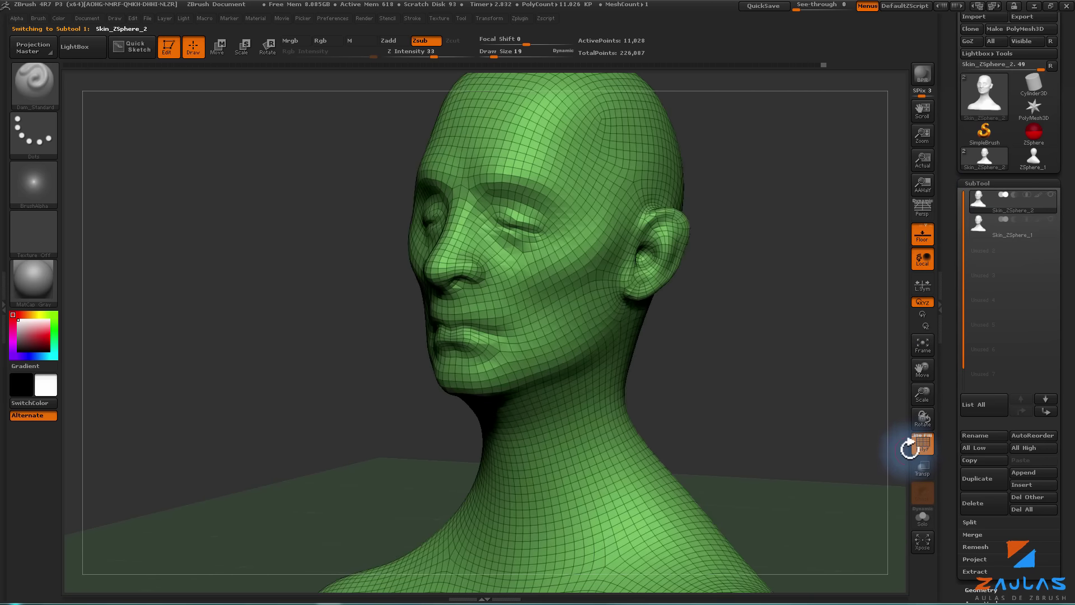
left_click(921, 445)
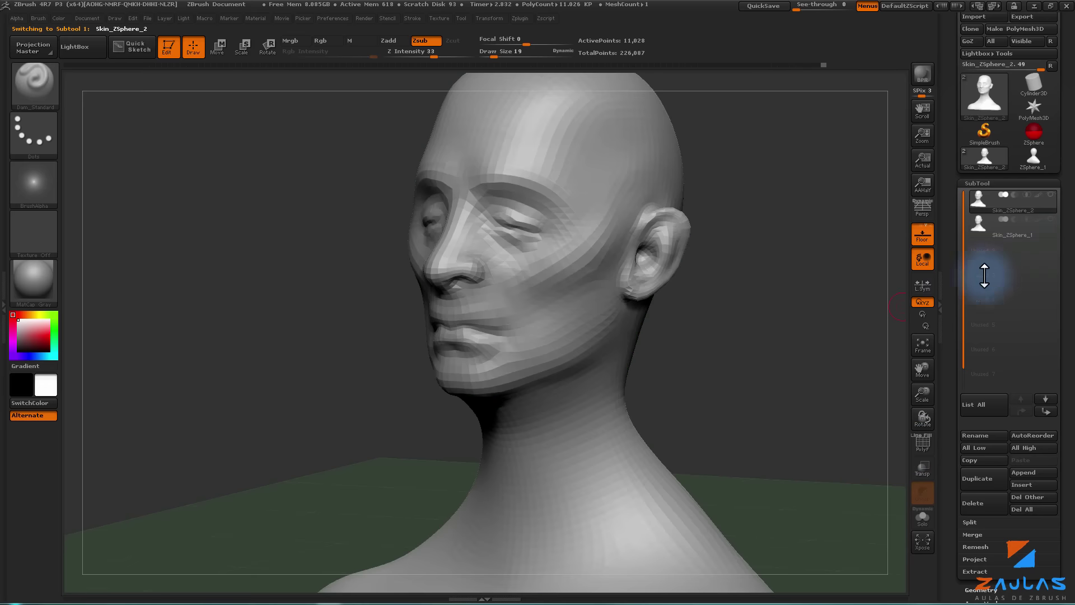
left_click(1051, 220)
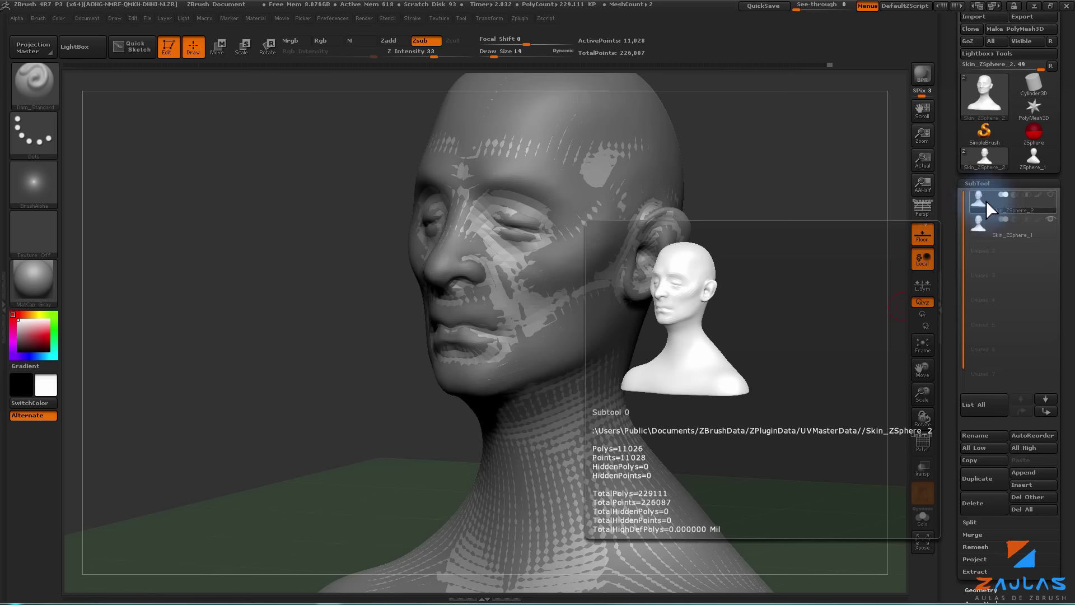
- Project Skin_ZSphere_1's detail onto the remeshed head and subdivide it one level
left_click(1050, 220)
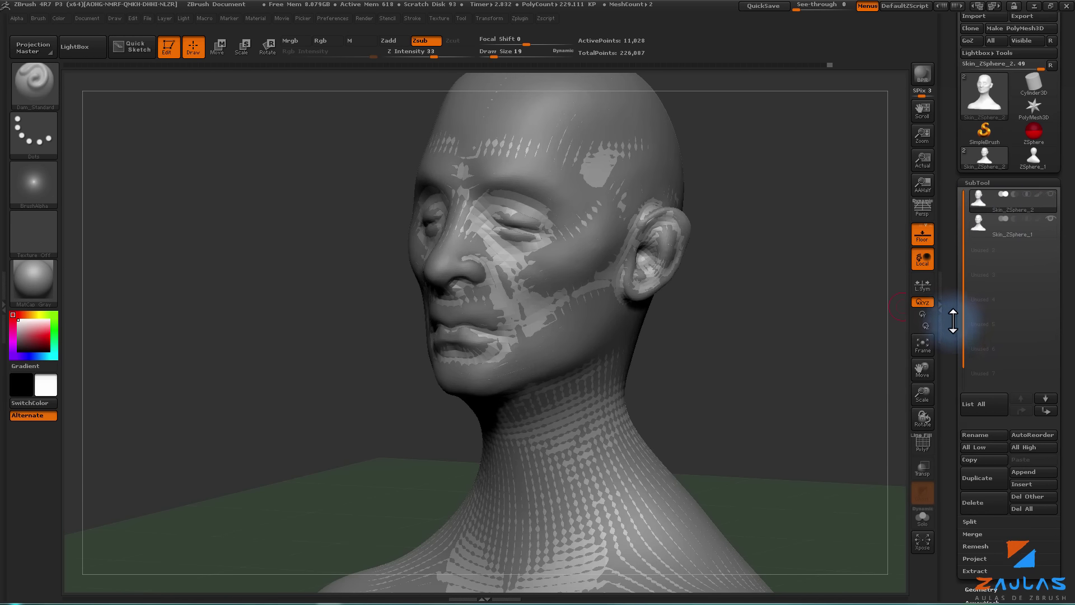
left_click_drag(953, 320, 958, 230)
left_click(975, 377)
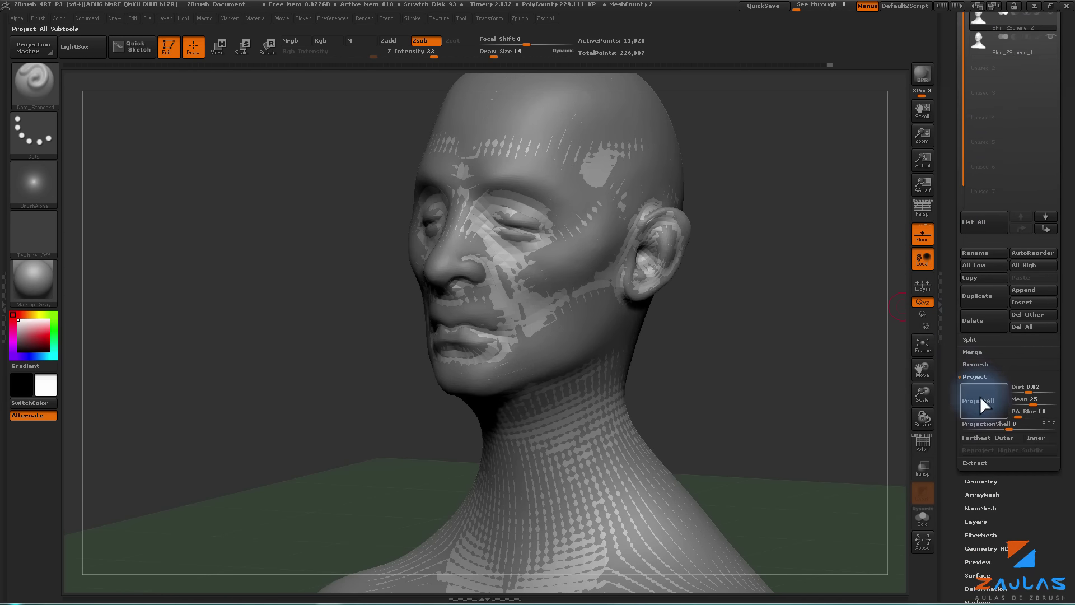
left_click(979, 399)
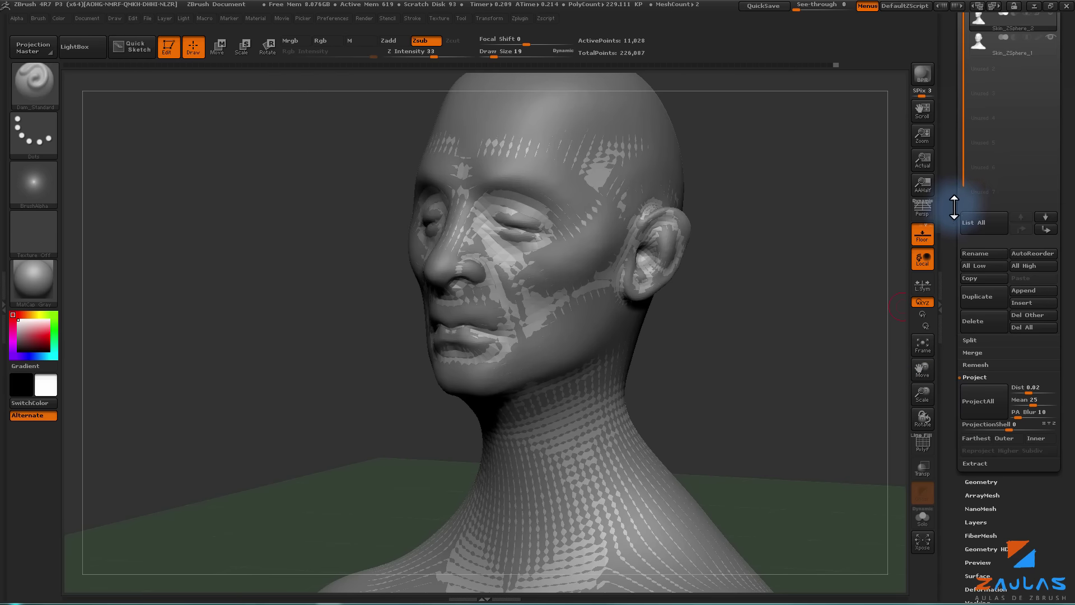
left_click_drag(961, 199, 954, 193)
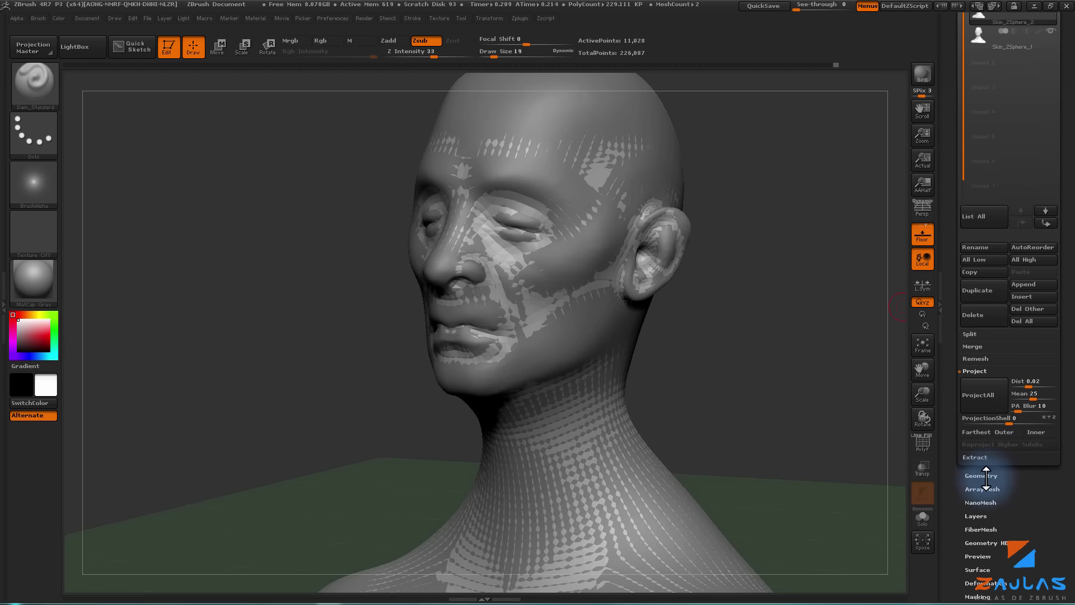
left_click(1021, 475)
left_click_drag(941, 241, 946, 277)
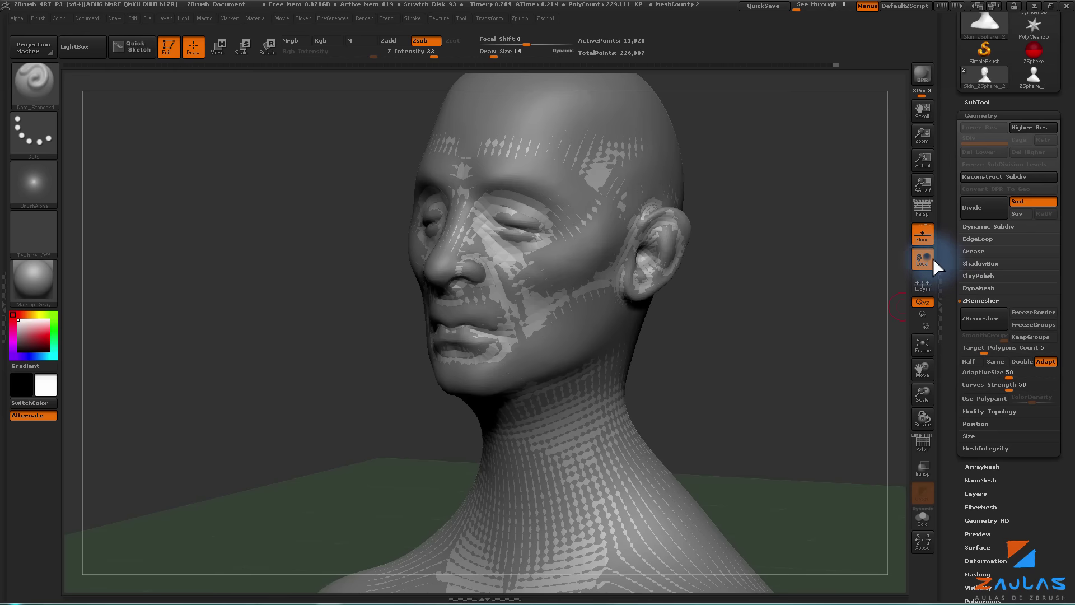
left_click(977, 213)
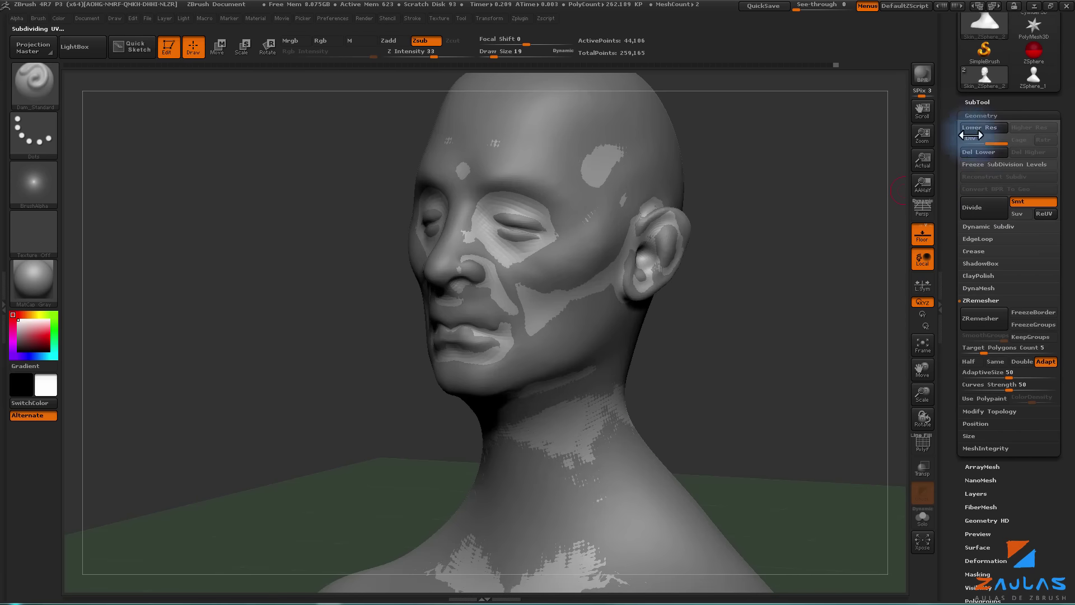
- Project All again at the new level, then hide Skin_ZSphere_1 to view the result
left_click(980, 102)
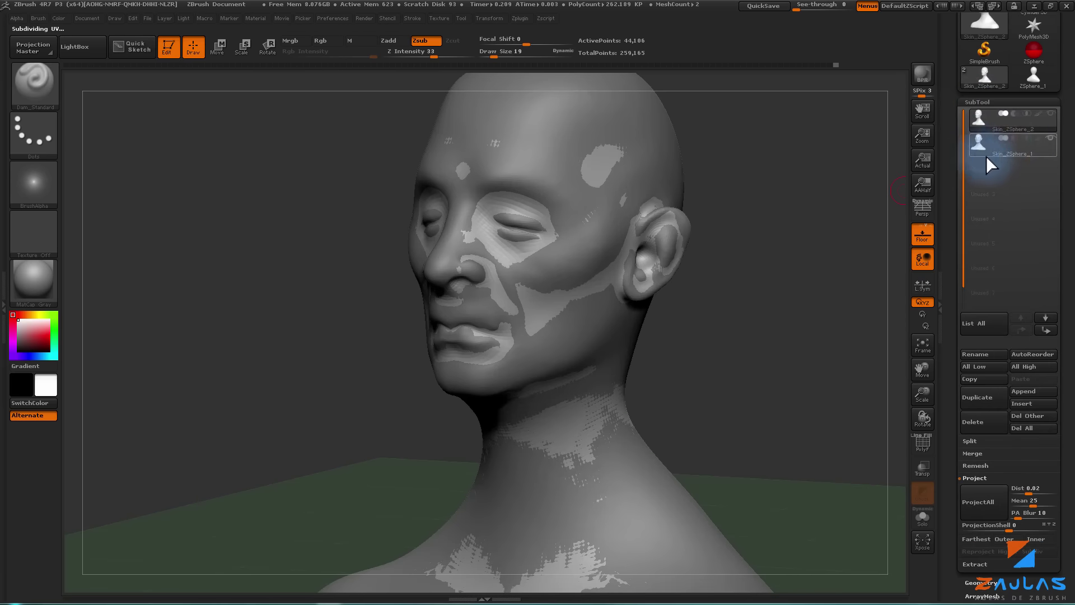
left_click(1047, 140)
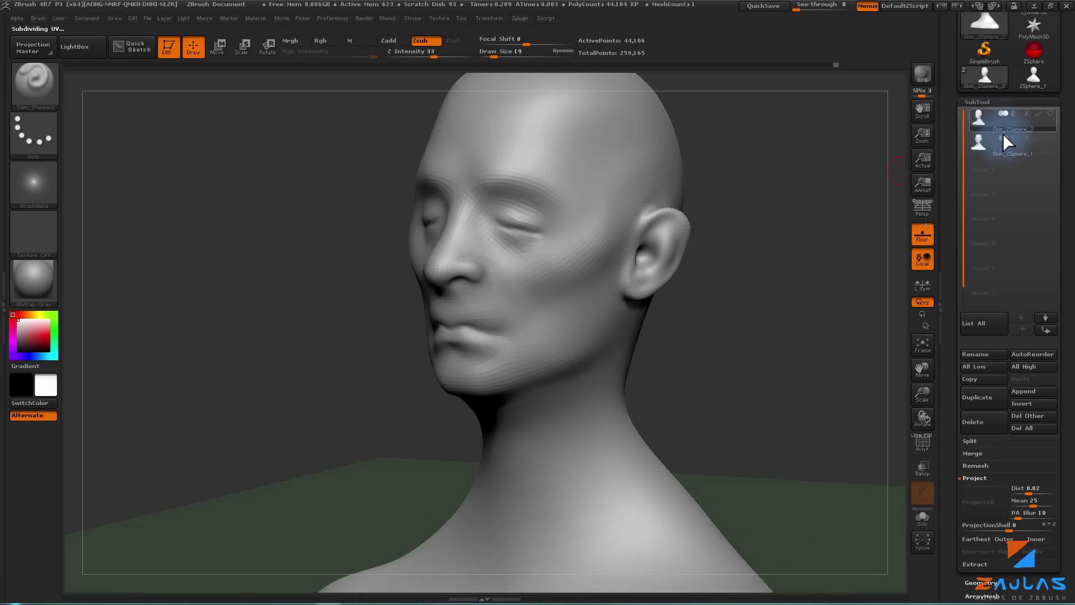
left_click(1050, 139)
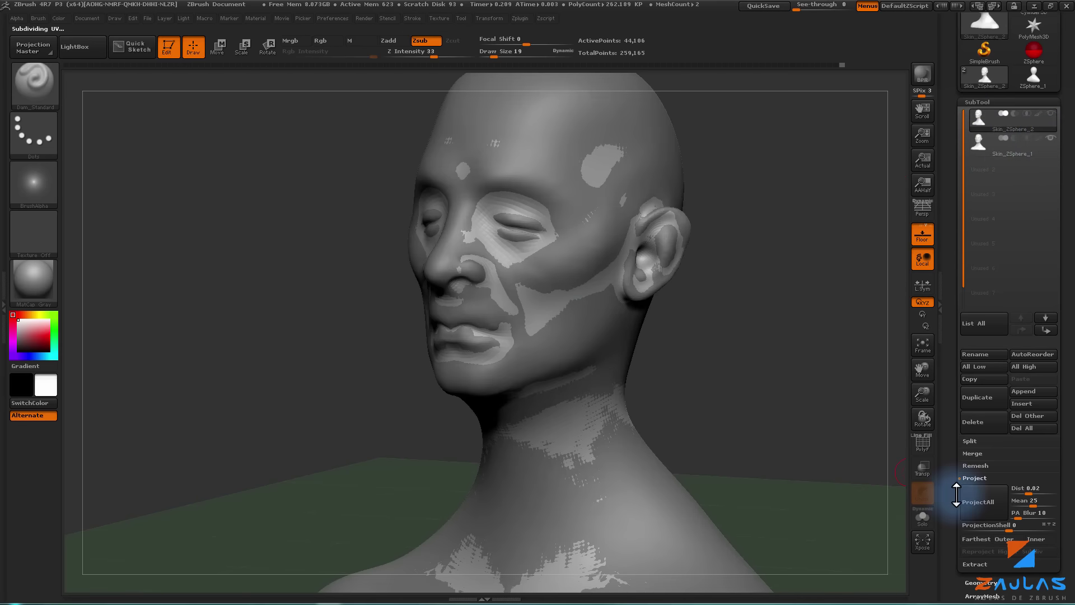
left_click_drag(955, 497, 953, 476)
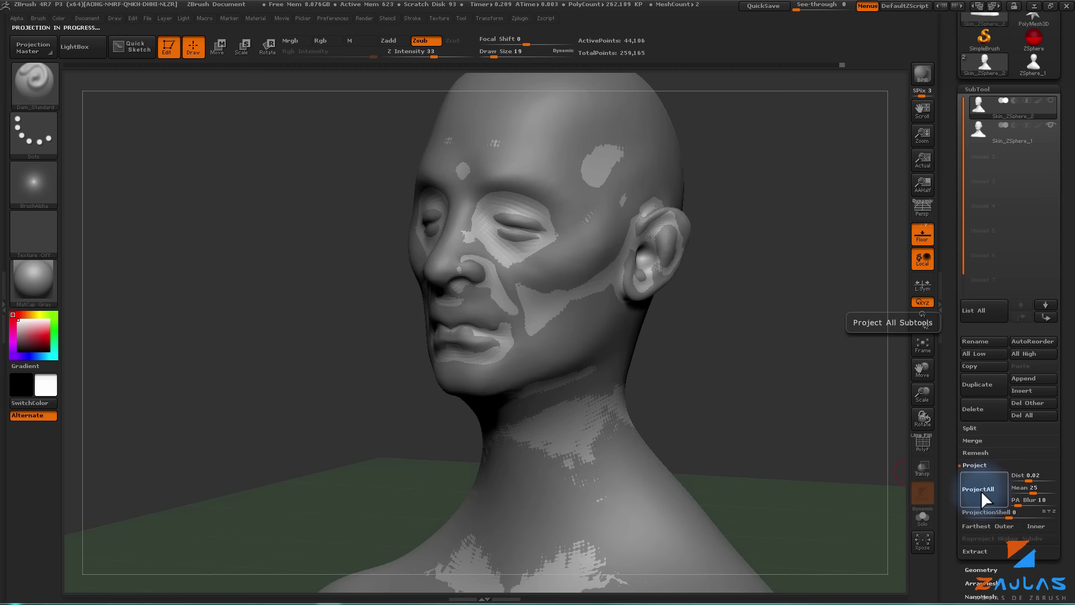
left_click(985, 487)
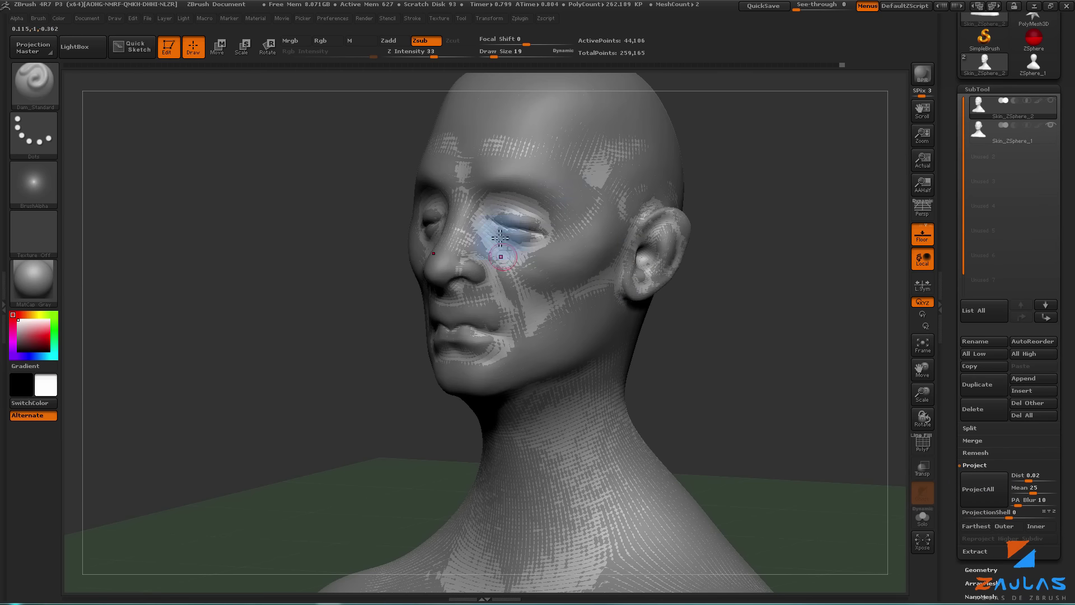
left_click(1046, 126)
left_click(460, 247)
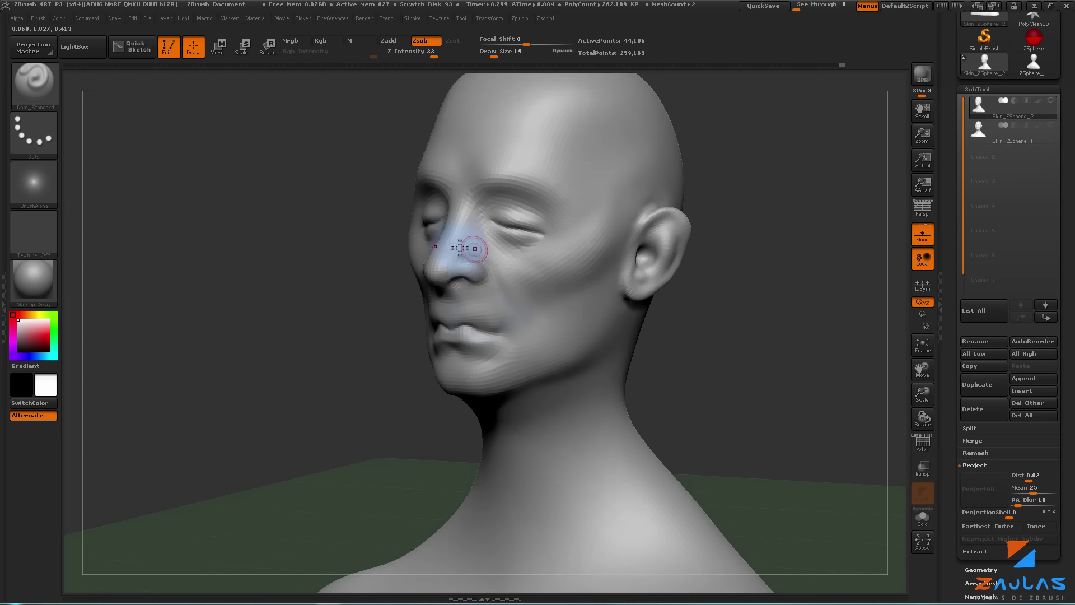
left_click_drag(649, 296, 639, 302)
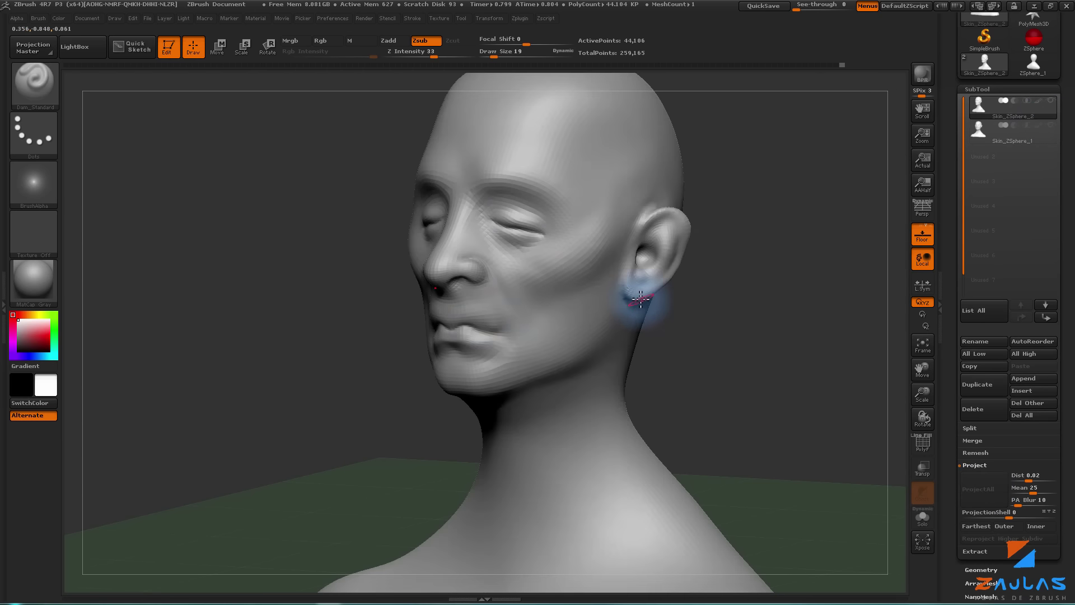
left_click_drag(960, 377, 960, 308)
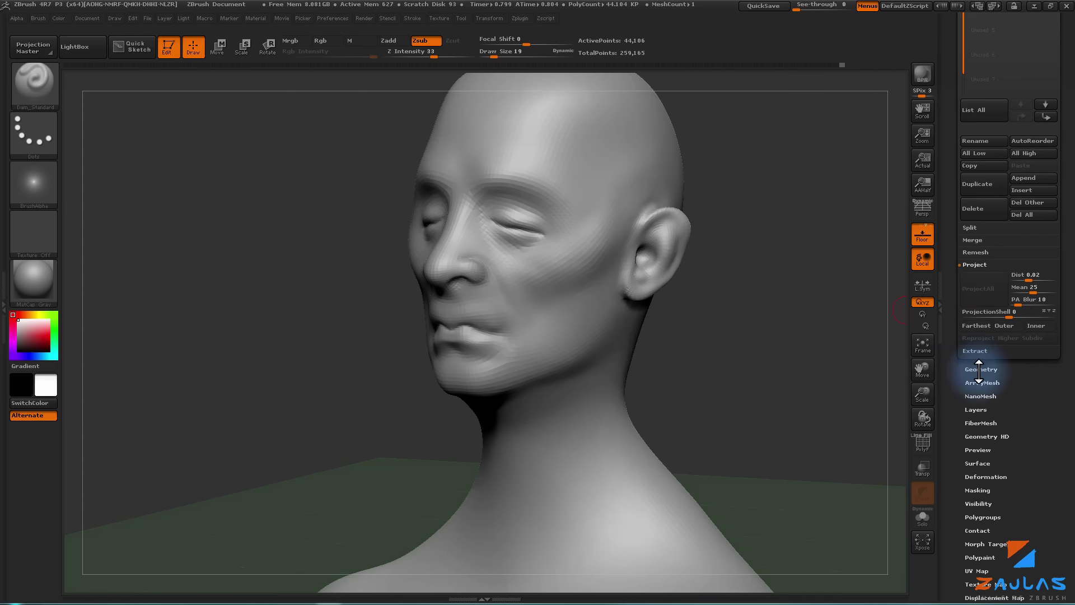
left_click(979, 370)
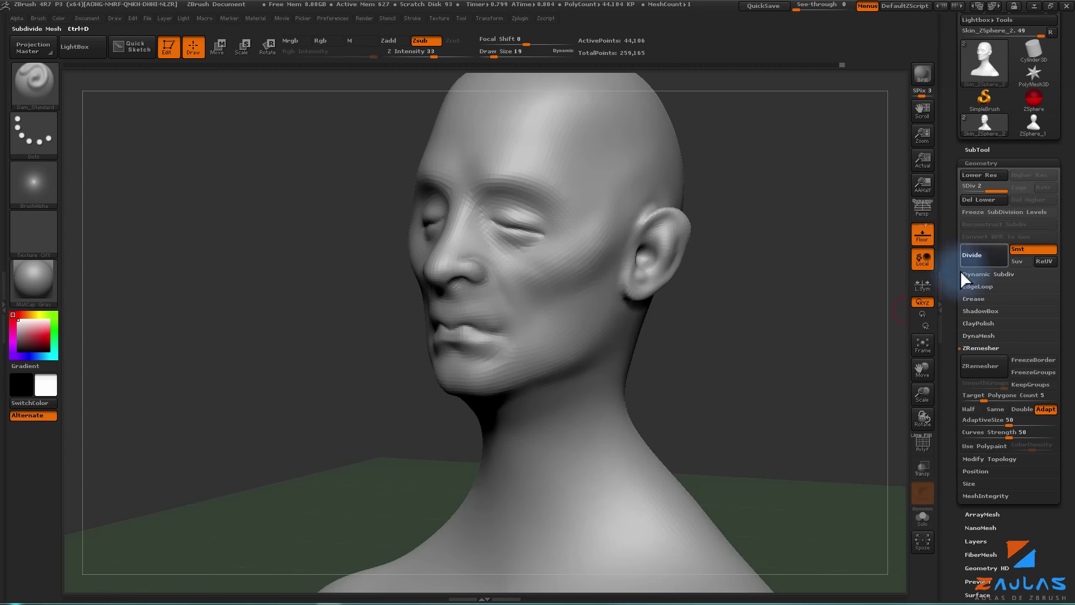
- Divide the head to level 3 (176,418 points), Project All from Skin_ZSphere_1, then hide it
left_click(963, 265)
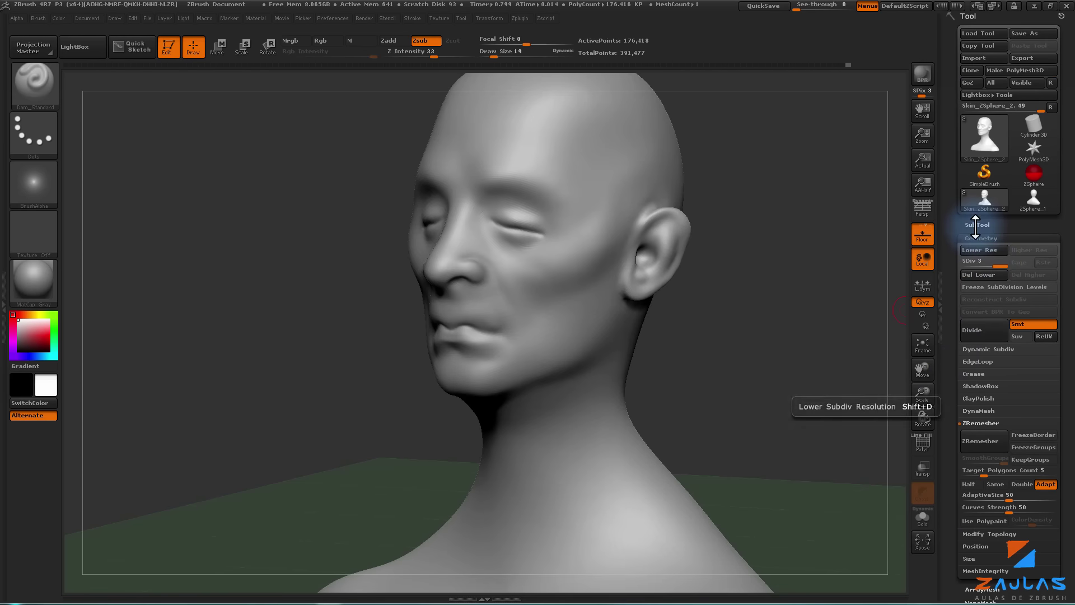
left_click(975, 225)
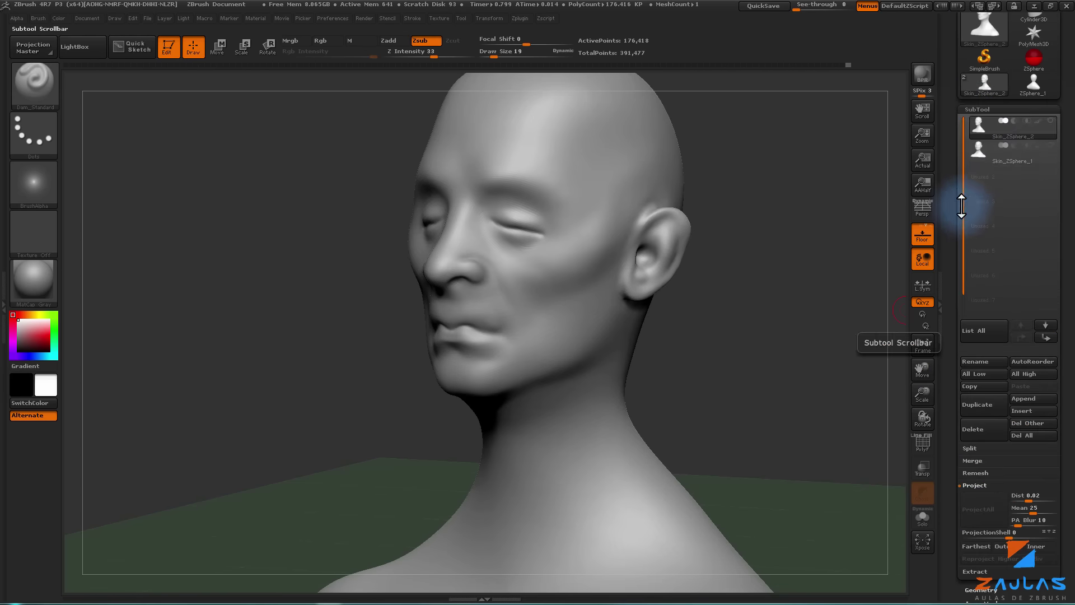
left_click(1051, 145)
scroll(954, 307, "down", 3)
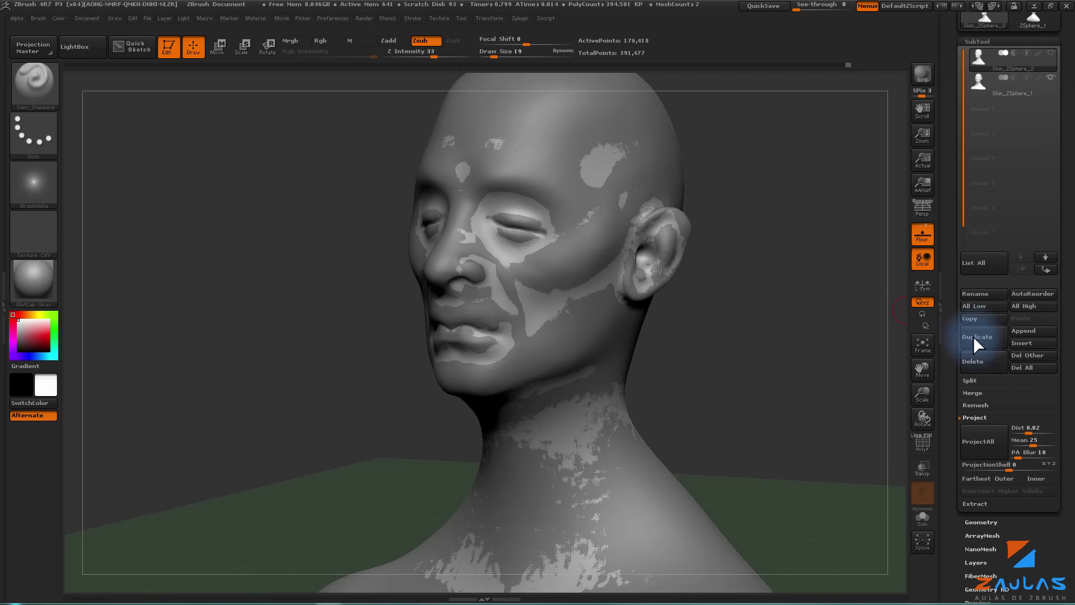
left_click(979, 442)
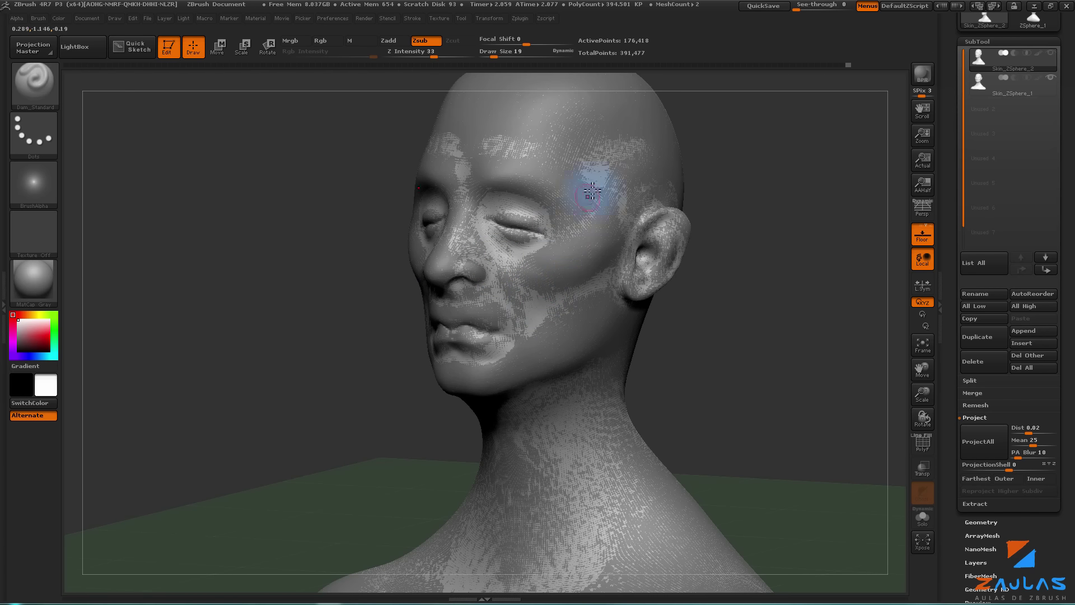
left_click(1051, 77)
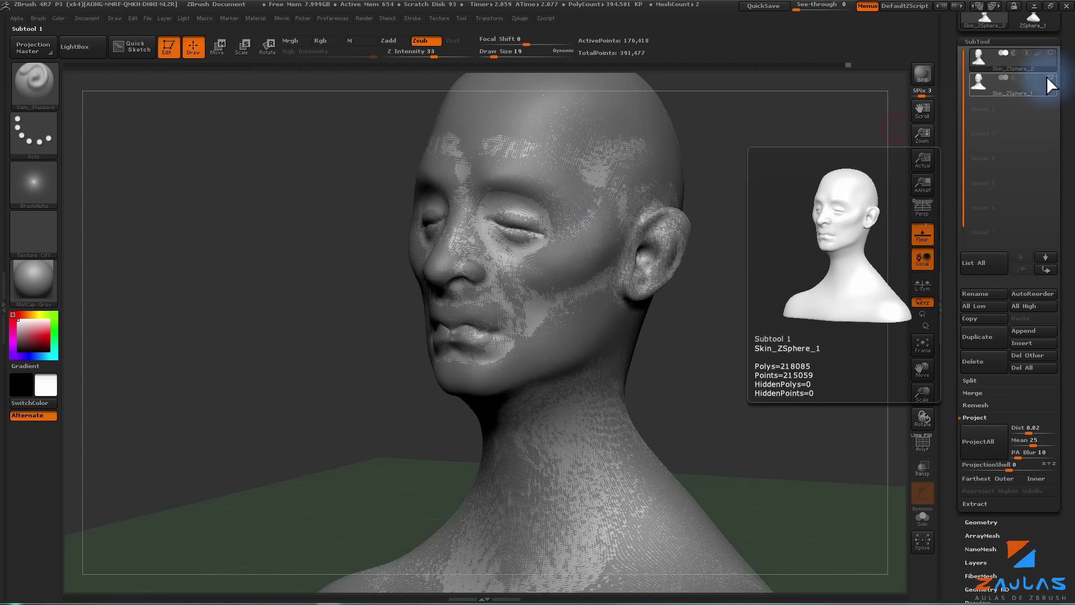
mouse_move(742, 307)
left_mouse_down()
mouse_move(759, 312)
mouse_move(737, 312)
mouse_move(840, 235)
left_mouse_up()
scroll(986, 151, "up", 2)
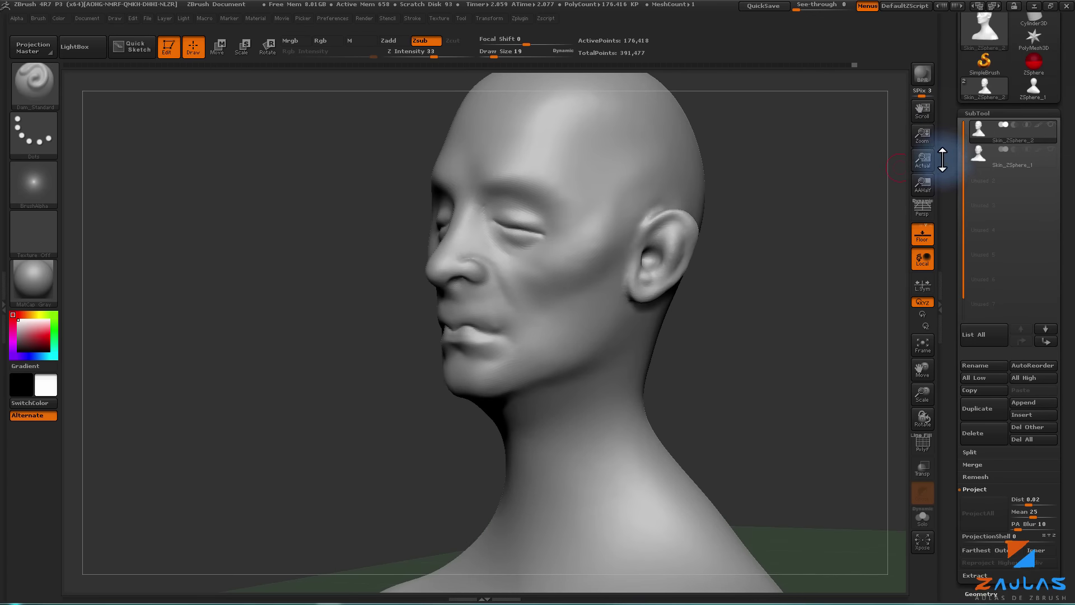
- Delete the Skin_ZSphere_1 subtool and confirm the prompt
left_click(976, 160)
left_click(978, 132)
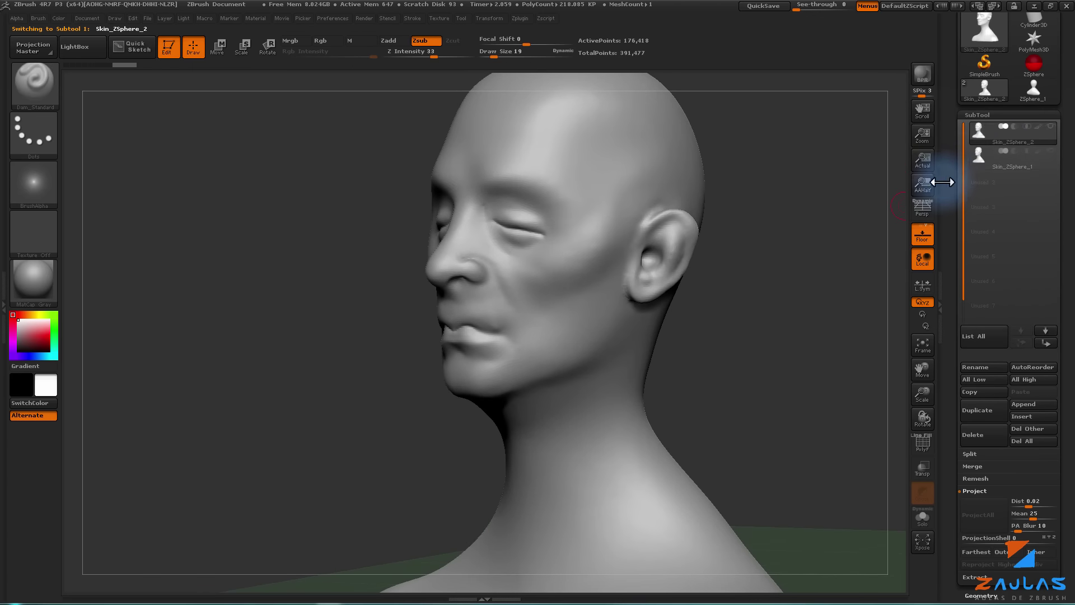
left_click(976, 160)
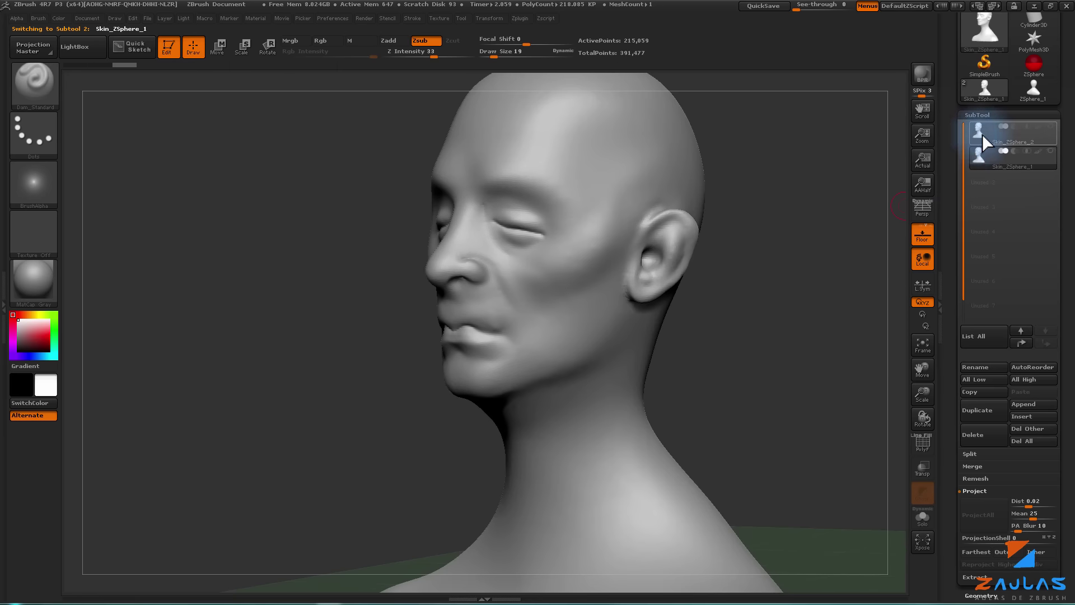
left_click(983, 143)
left_click_drag(818, 234, 759, 283)
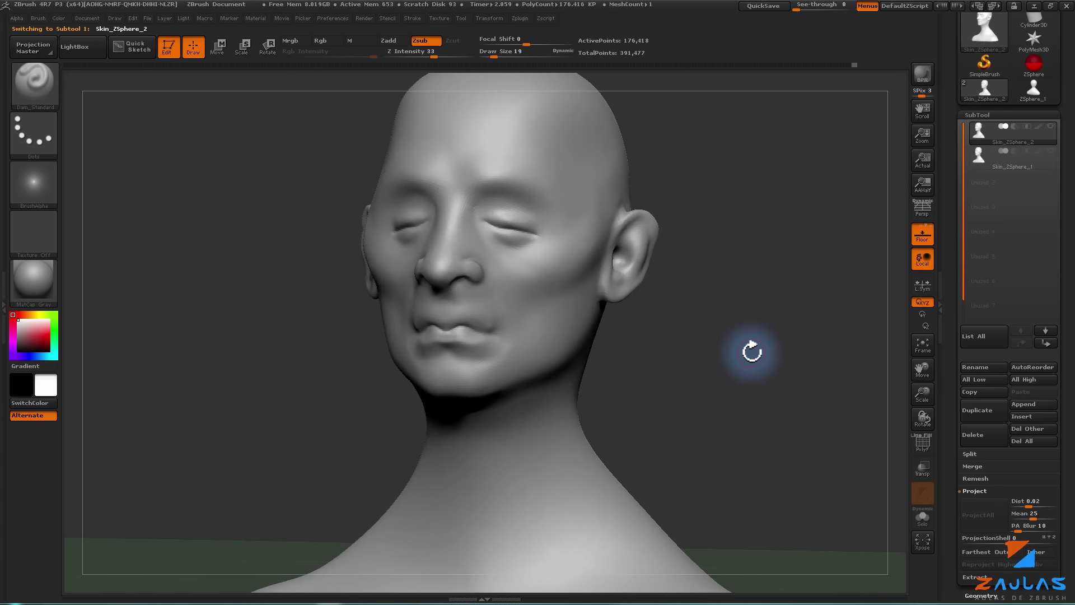
left_click(977, 157)
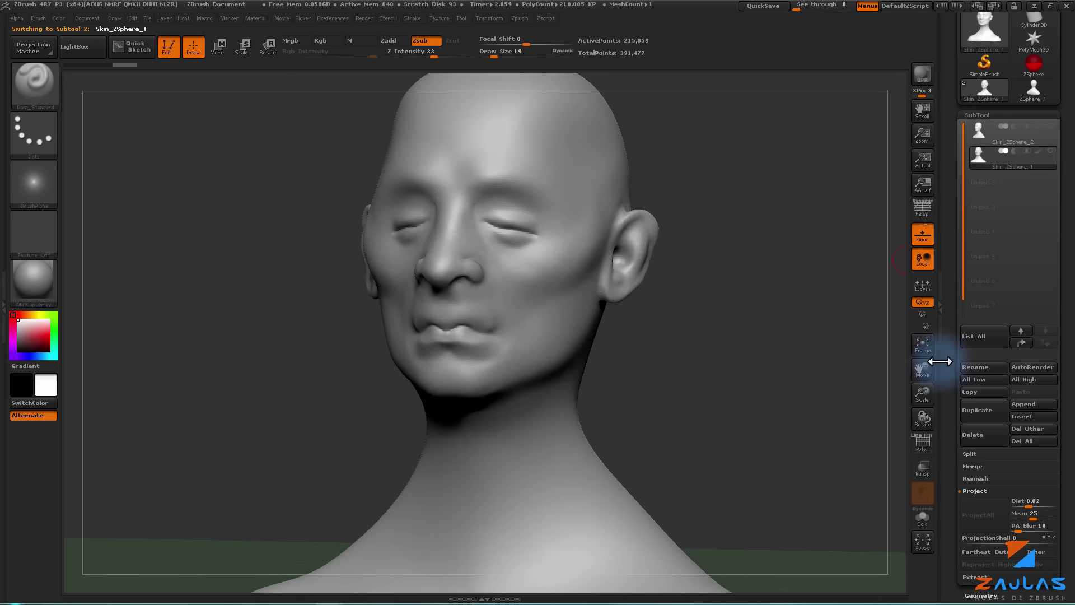
left_click(971, 435)
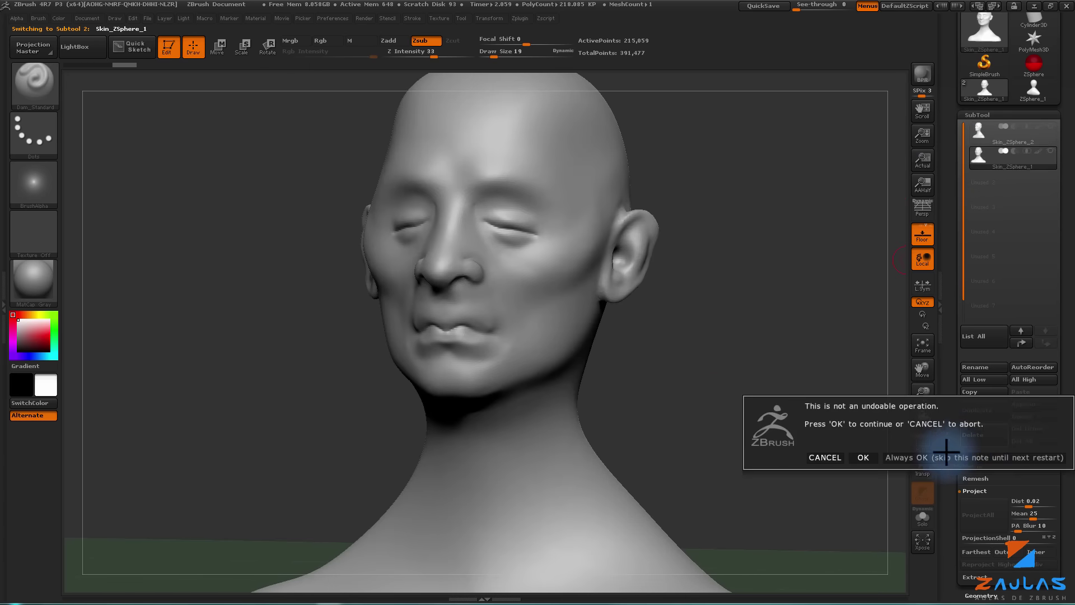
left_click(863, 457)
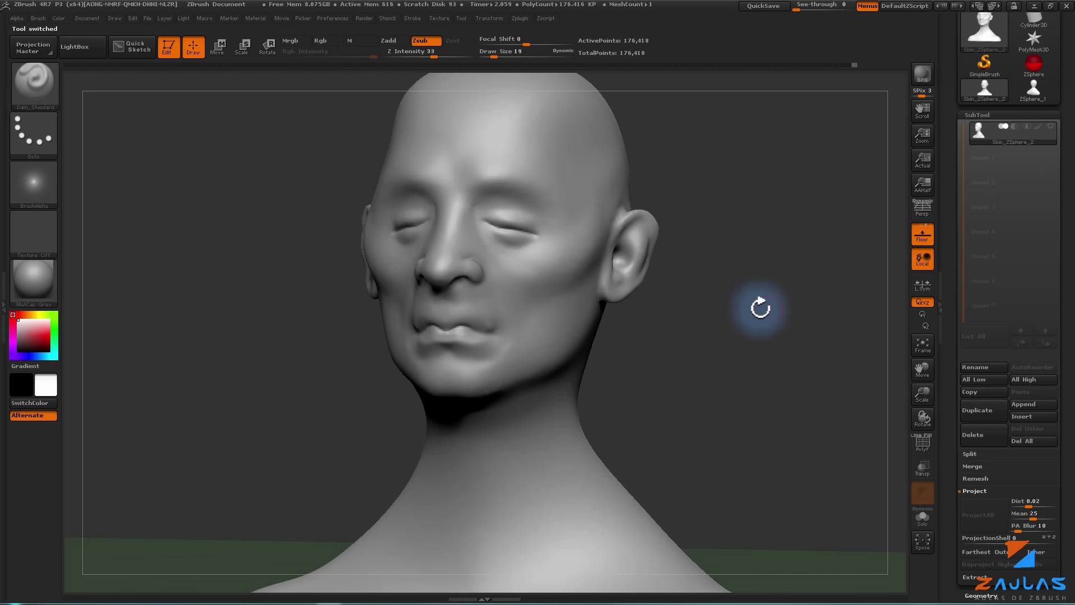
- Turn on the PolyF wireframe and orbit the head to a three-quarter view
left_click_drag(758, 307, 923, 427, "shift")
left_click(922, 443)
left_click_drag(793, 352, 828, 372)
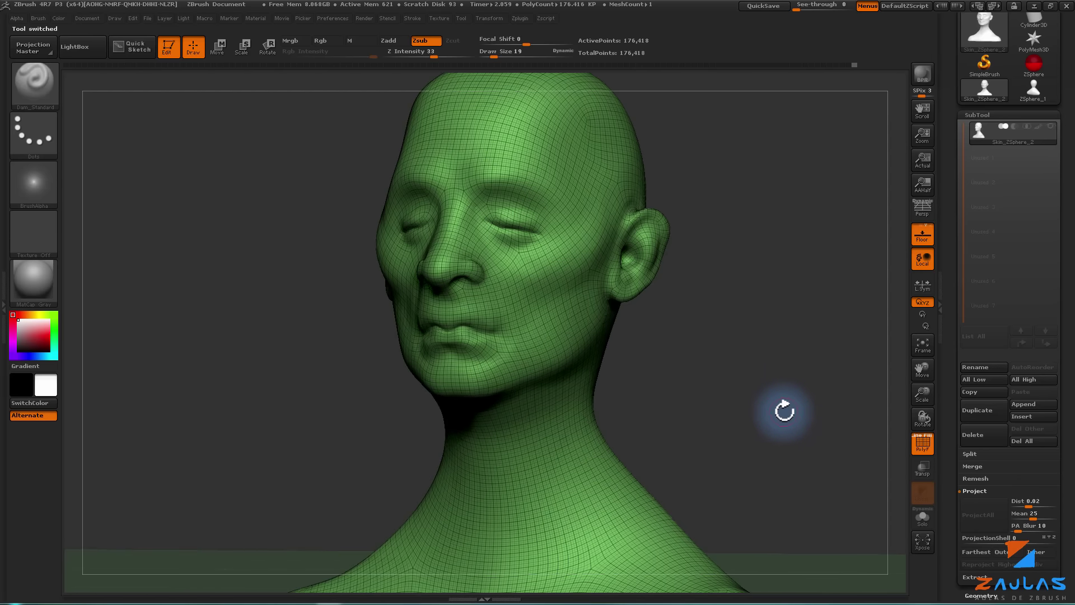
- Hide the wireframe and divide the head to SDiv 4, about 705,866 points
left_click(922, 444)
mouse_move(959, 430)
left_mouse_down()
mouse_move(959, 397)
mouse_move(979, 360)
left_mouse_up()
left_click(985, 377)
left_click_drag(1033, 439, 1009, 494)
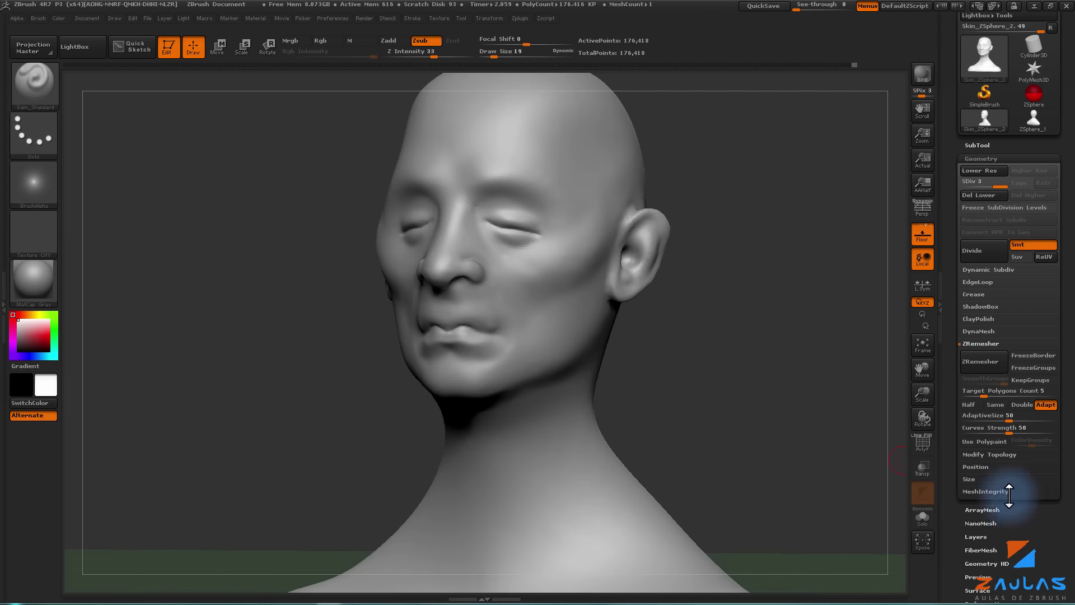
left_click_drag(734, 325, 865, 298)
left_click(972, 250)
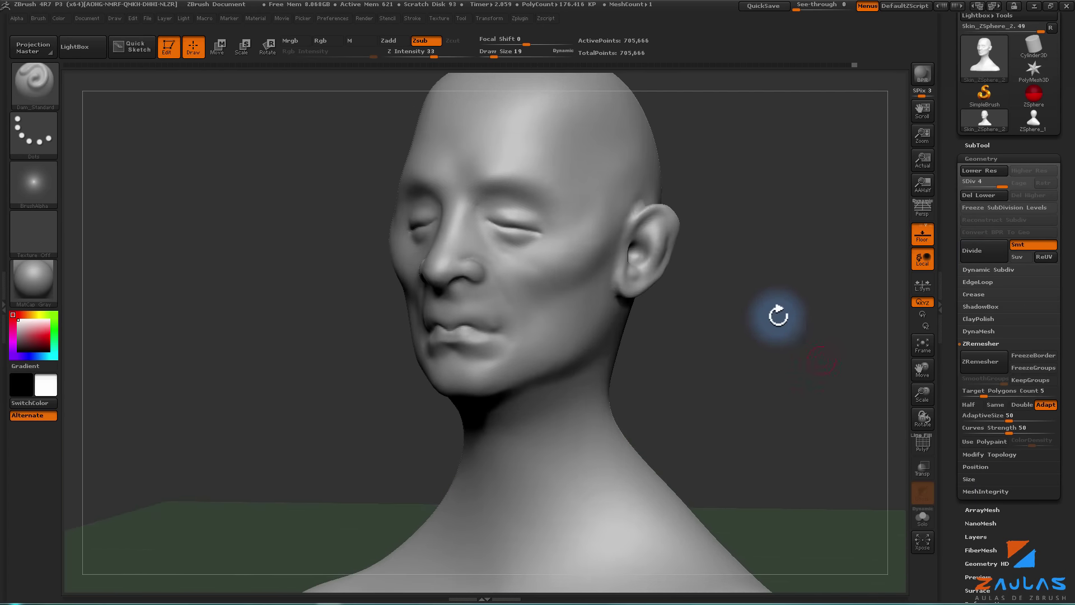
mouse_move(769, 341)
left_mouse_down()
mouse_move(768, 308)
mouse_move(756, 349)
left_mouse_up()
- Pick the ClayBuildup brush and set its size to 10
key("b")
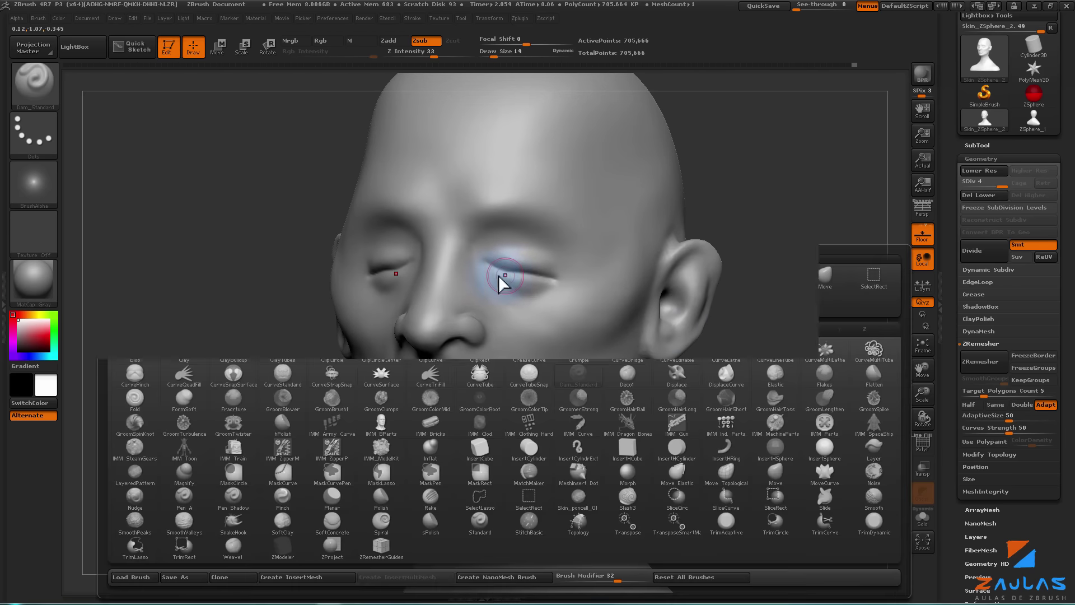
key("c")
key("b")
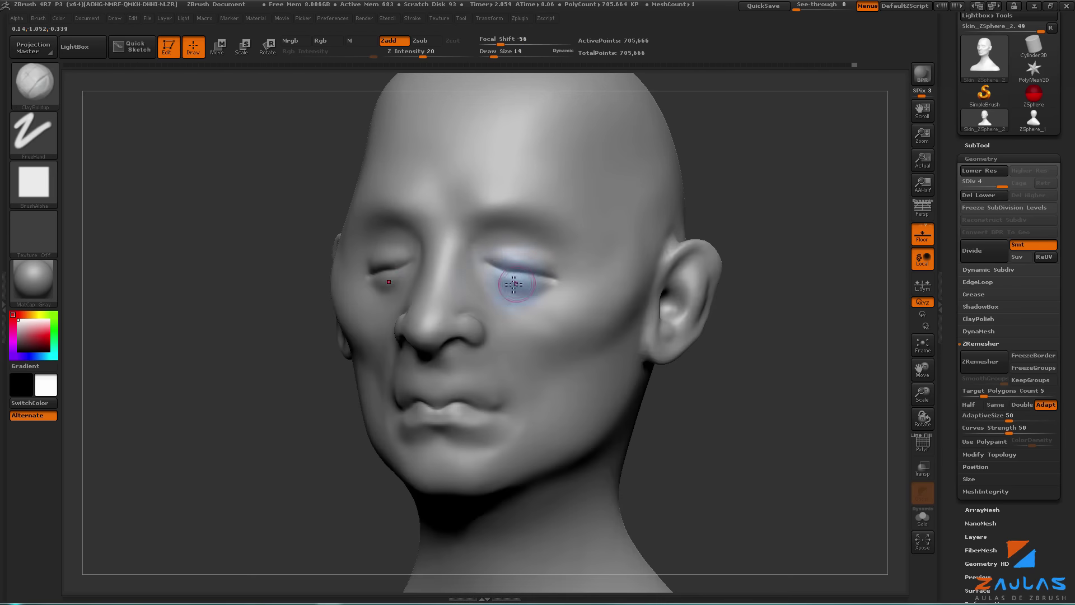
key("s")
left_click(518, 285)
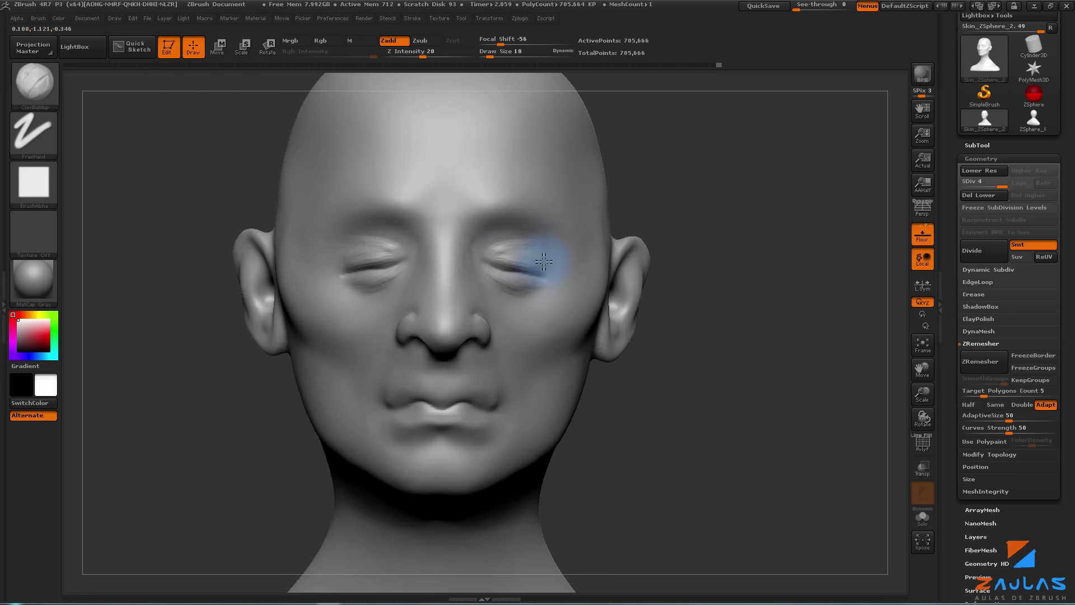
- Shift-smooth the skin over both closed eyes, orbiting between sides
left_click_drag(688, 230, 503, 243)
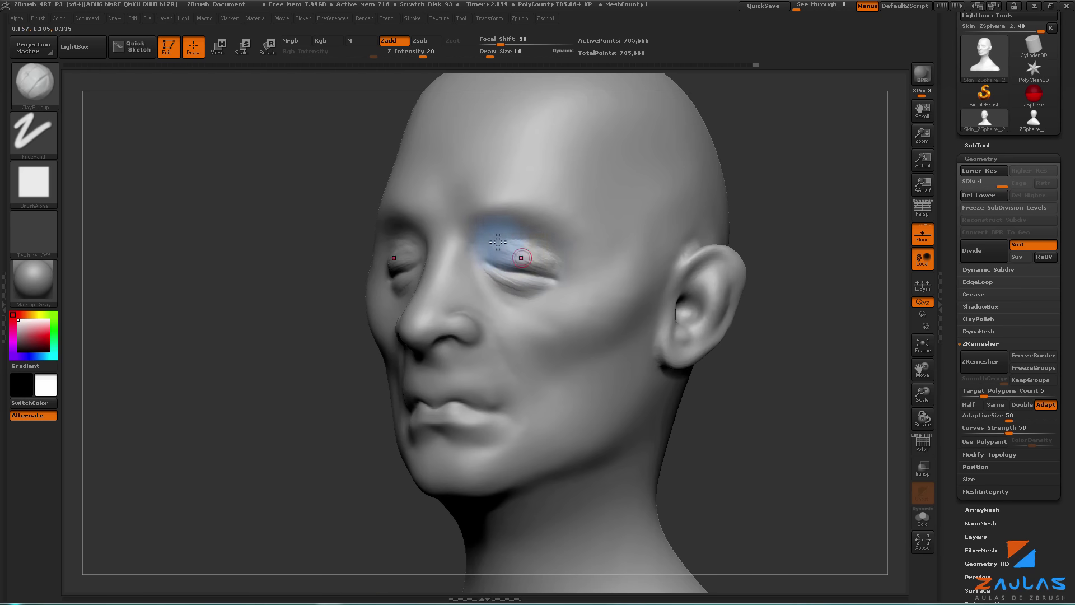
key("shift")
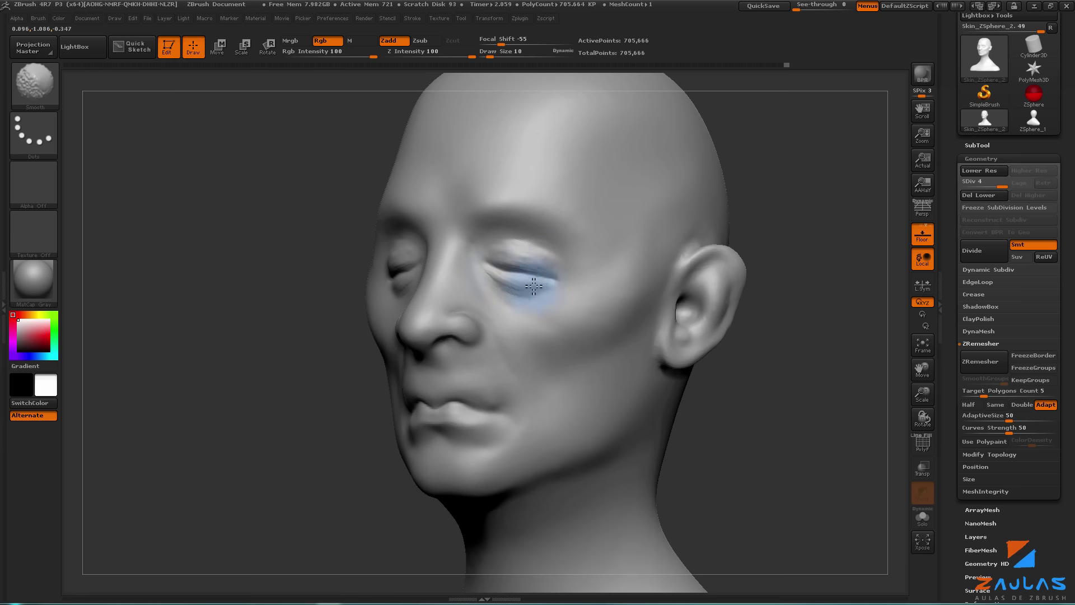
left_click_drag(360, 336, 516, 252)
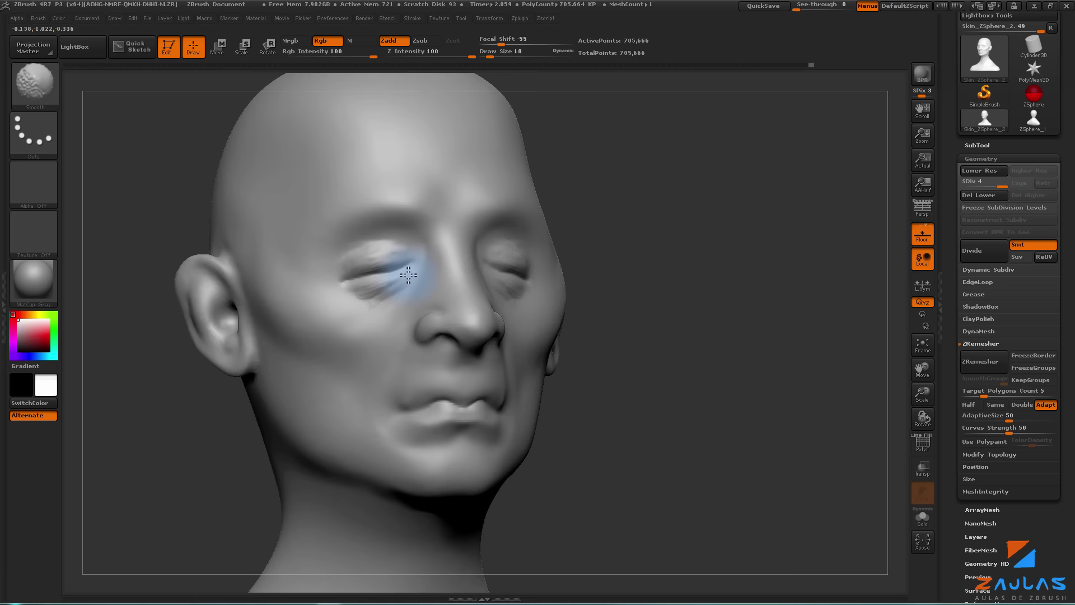
left_click_drag(633, 277, 528, 292, "shift")
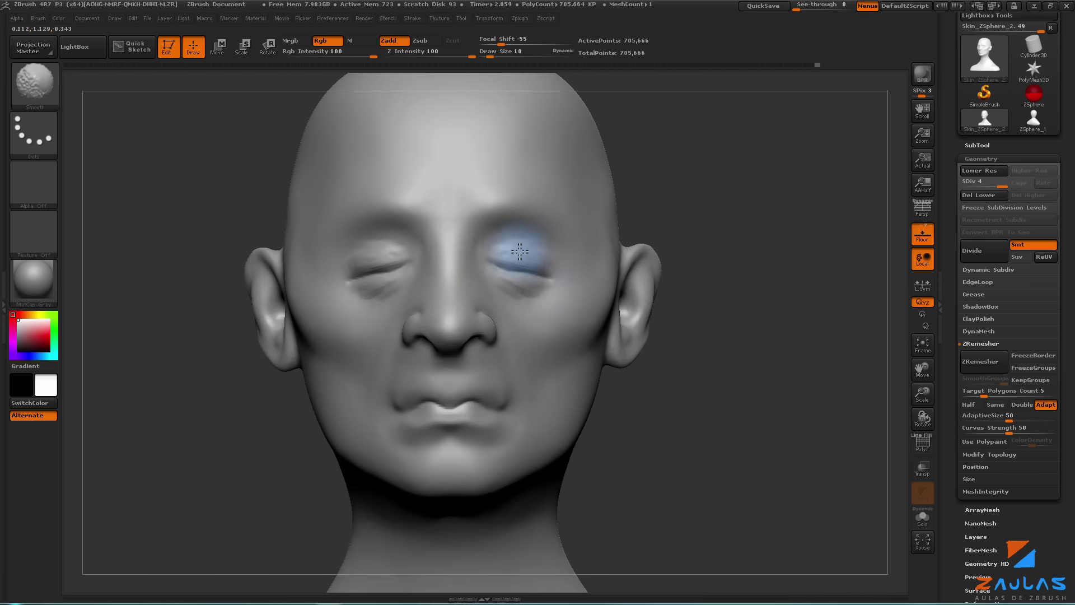
left_click_drag(669, 250, 708, 247)
mouse_move(754, 391)
left_mouse_down()
mouse_move(769, 391)
mouse_move(725, 413)
mouse_move(708, 404)
left_mouse_up()
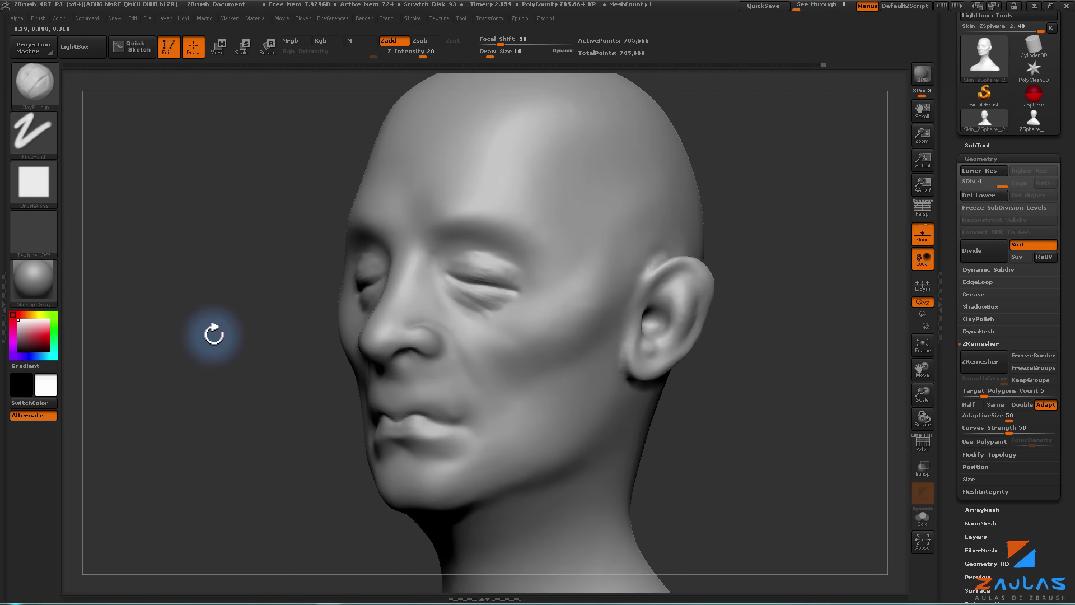
- Select the Standard brush, turn the head to a side profile, and set the stroke to Spray
key("b")
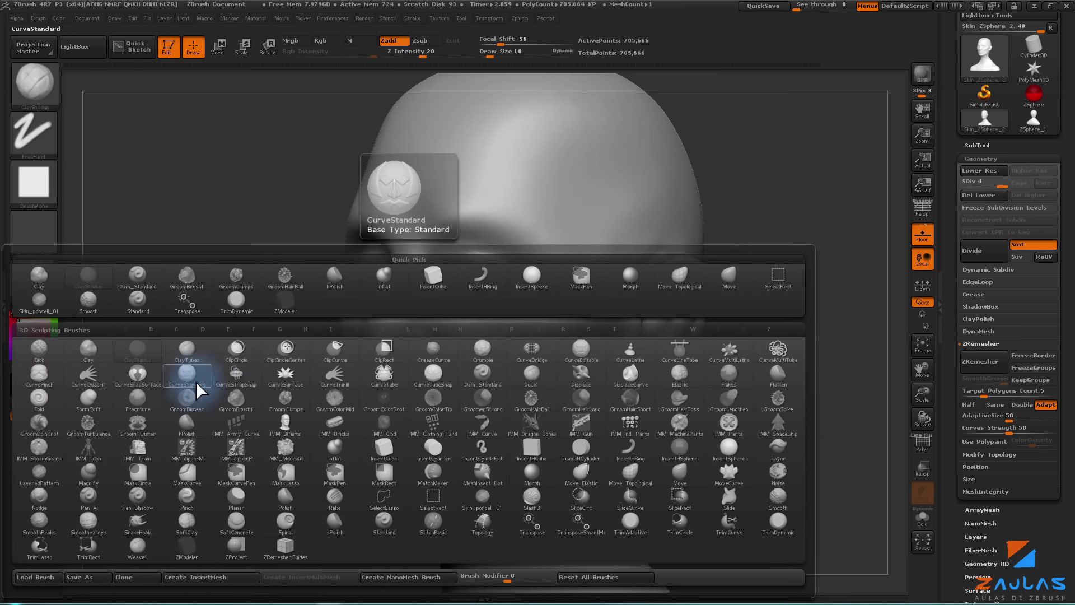
key("s")
key("t")
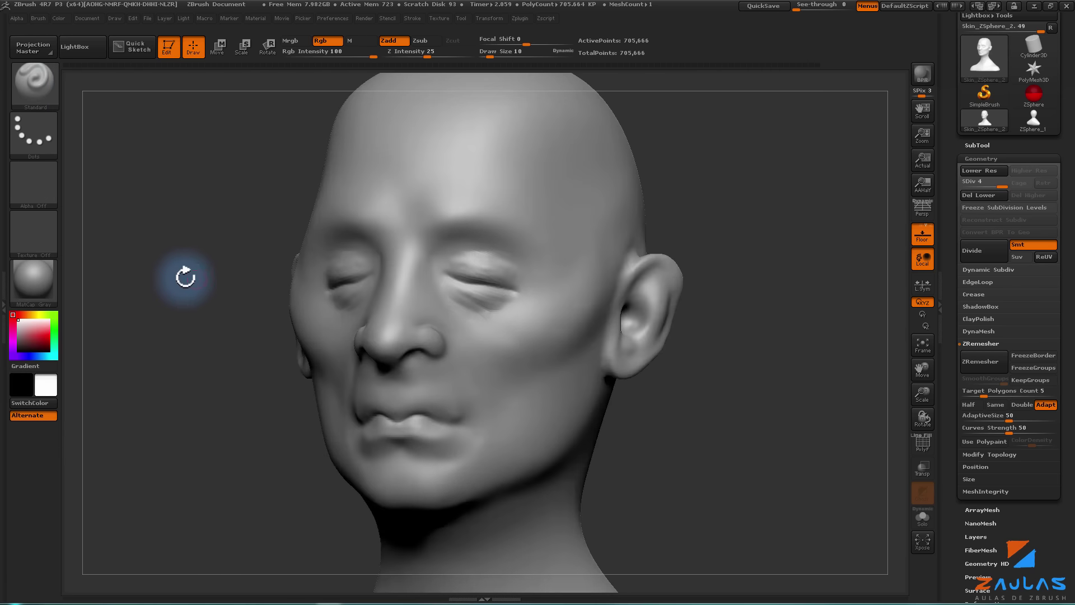
mouse_move(184, 277)
left_mouse_down()
mouse_move(168, 281)
mouse_move(188, 280)
mouse_move(197, 310)
left_mouse_up()
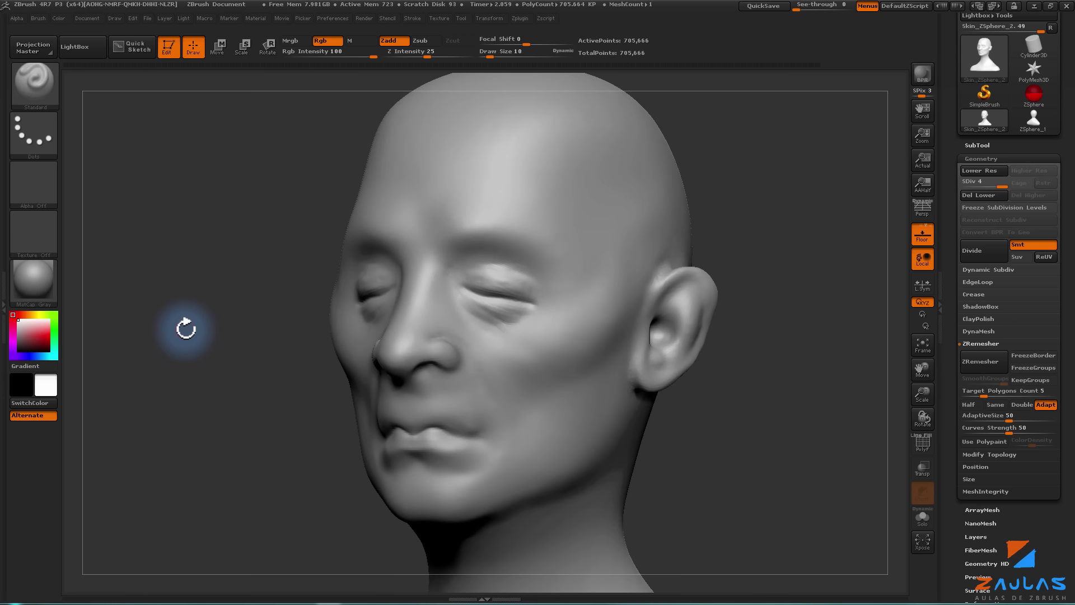
mouse_move(180, 291)
left_mouse_down()
mouse_move(192, 281)
mouse_move(221, 319)
mouse_move(149, 257)
left_mouse_up()
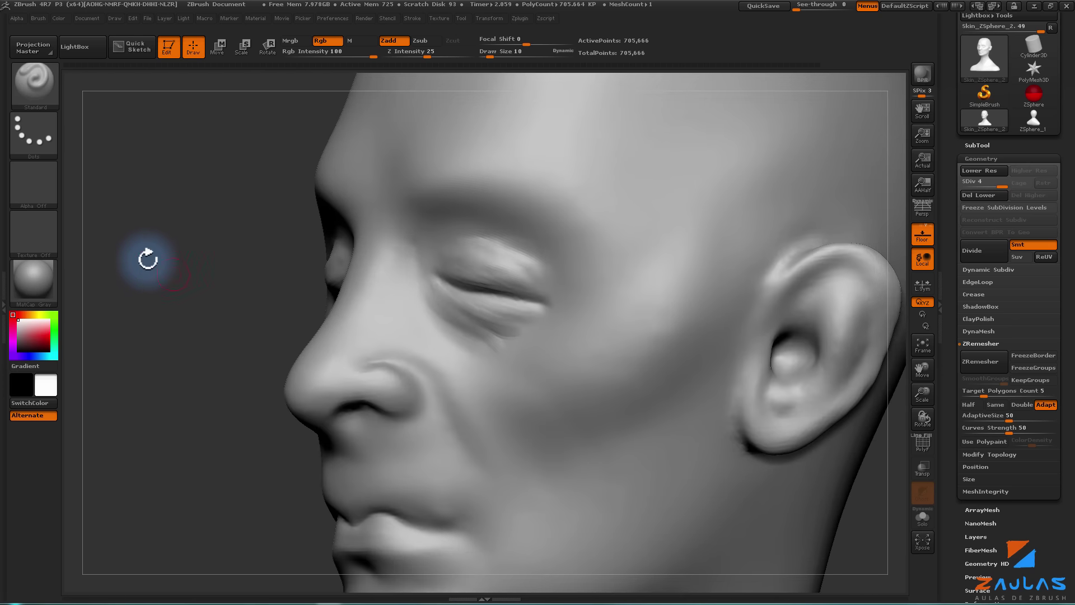
left_click(37, 141)
left_click(294, 150)
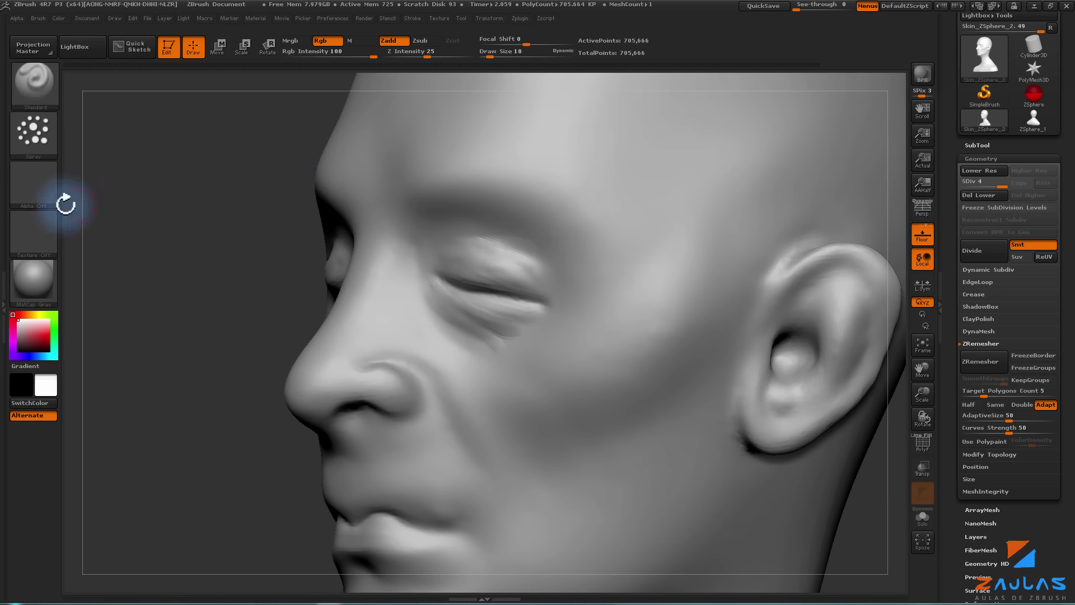
- Set the brush to Alpha 58 in Zsub with Z Intensity 10 and Draw Size 24
left_click(33, 199)
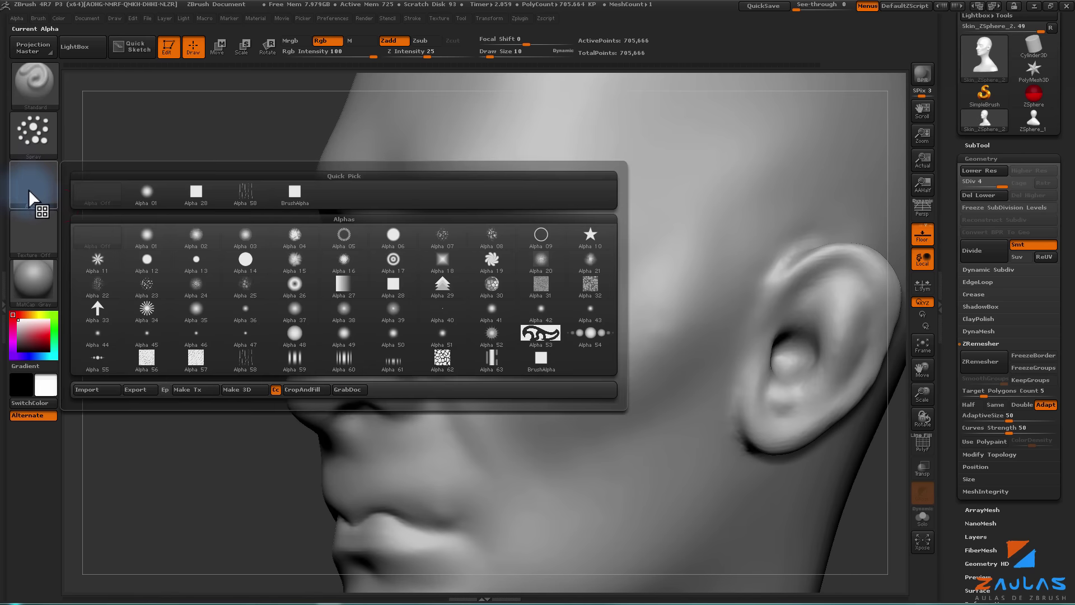
left_click(246, 362)
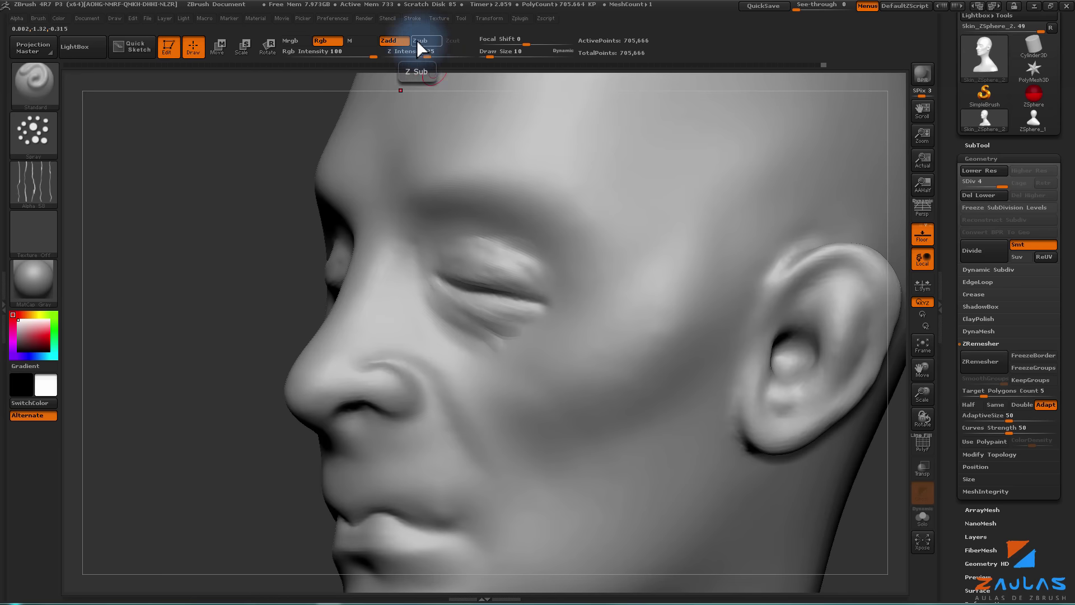
left_click(423, 43)
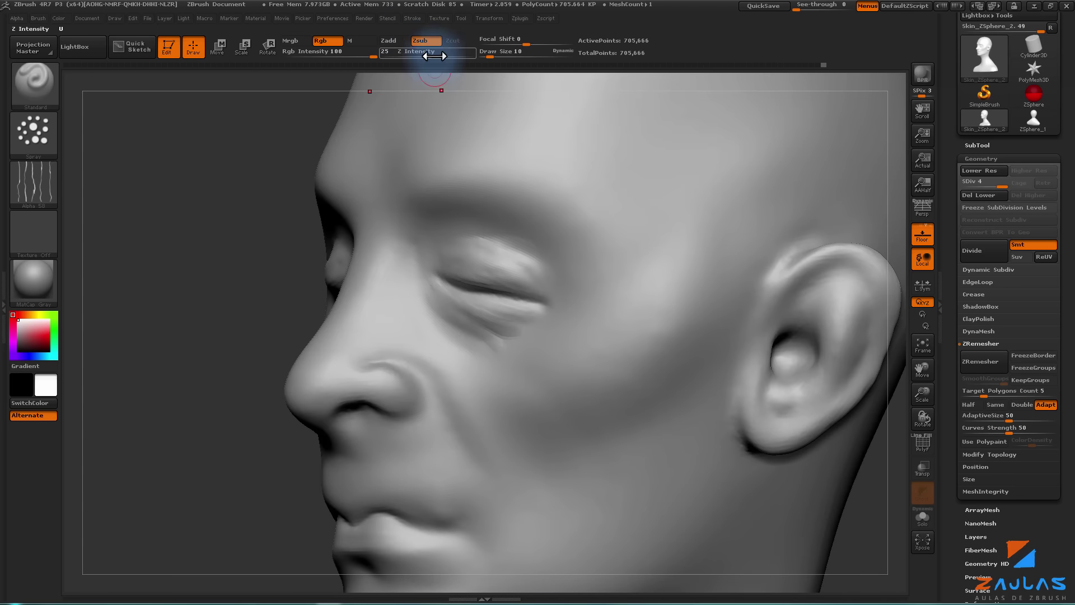
left_click_drag(432, 51, 410, 52)
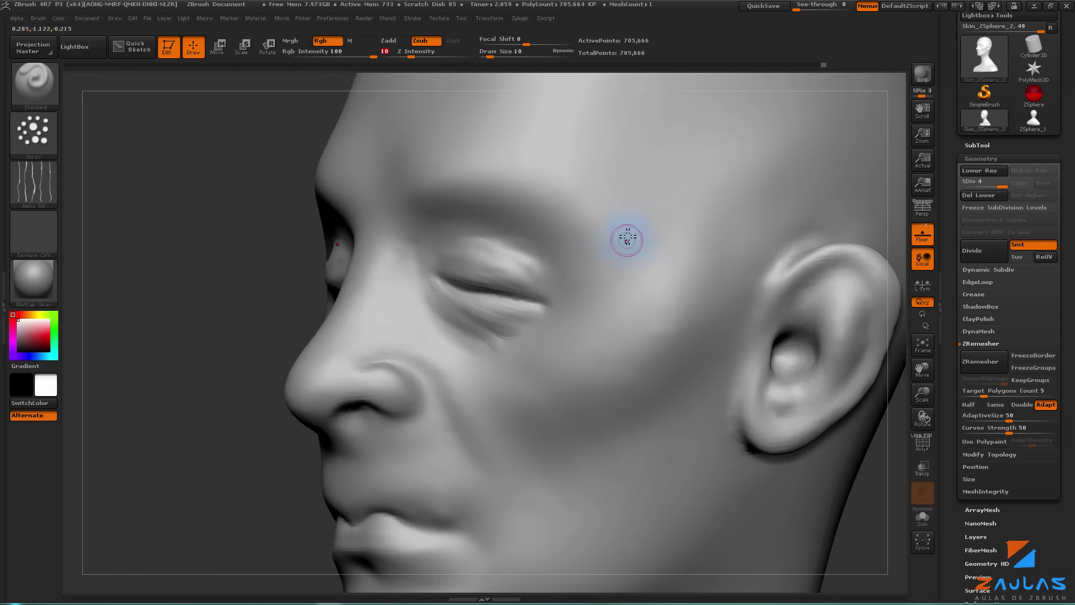
key("s")
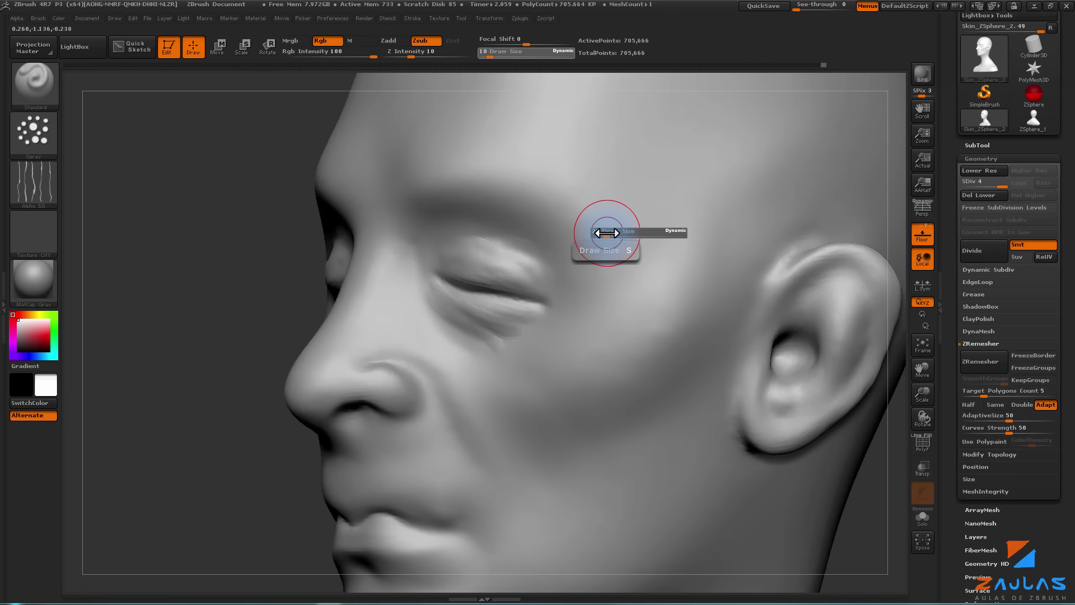
left_click_drag(607, 231, 610, 231)
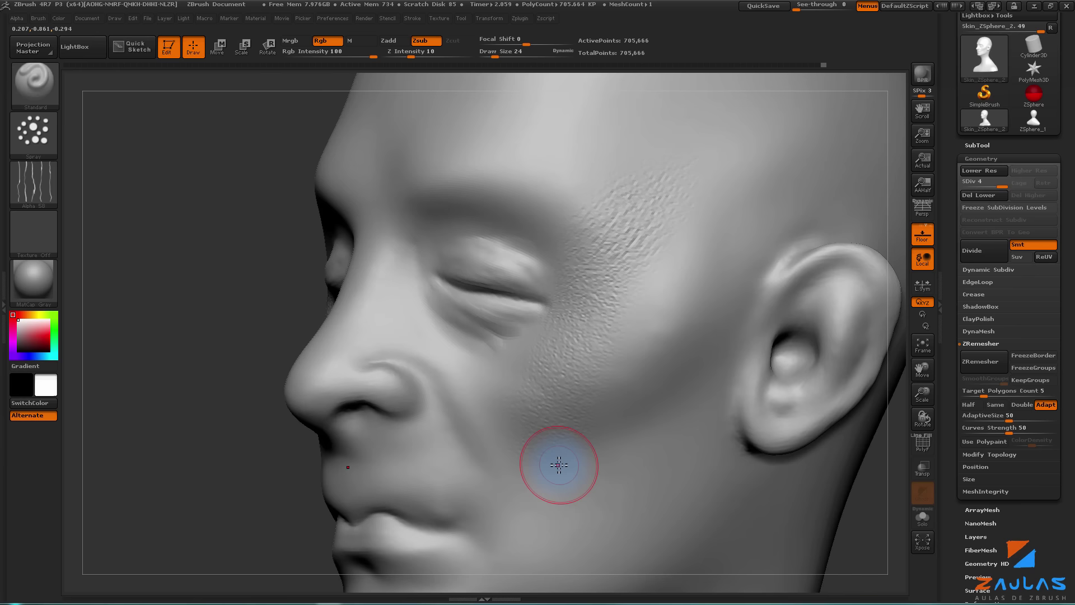
key("ctrl+z")
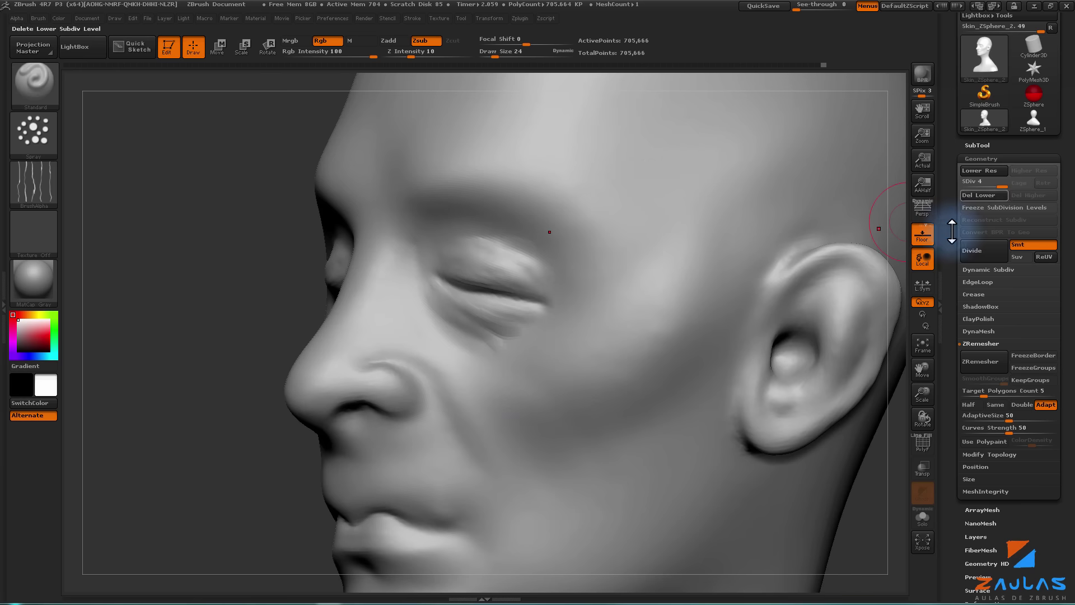
- Subdivide the head to level 6 and spray recessed pores onto the upper cheek
left_click(973, 258)
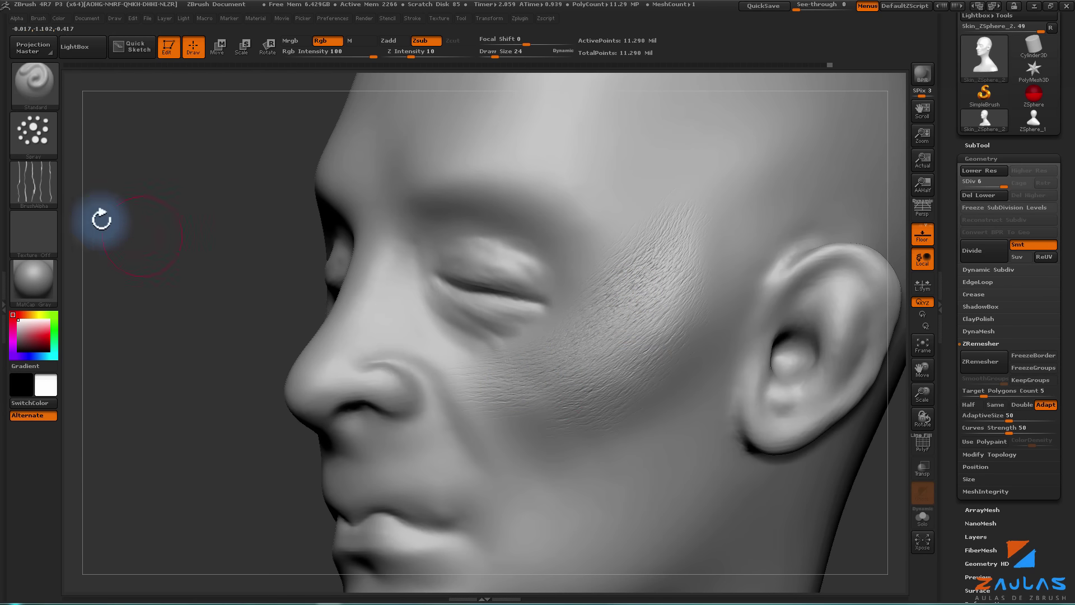
left_click(36, 147)
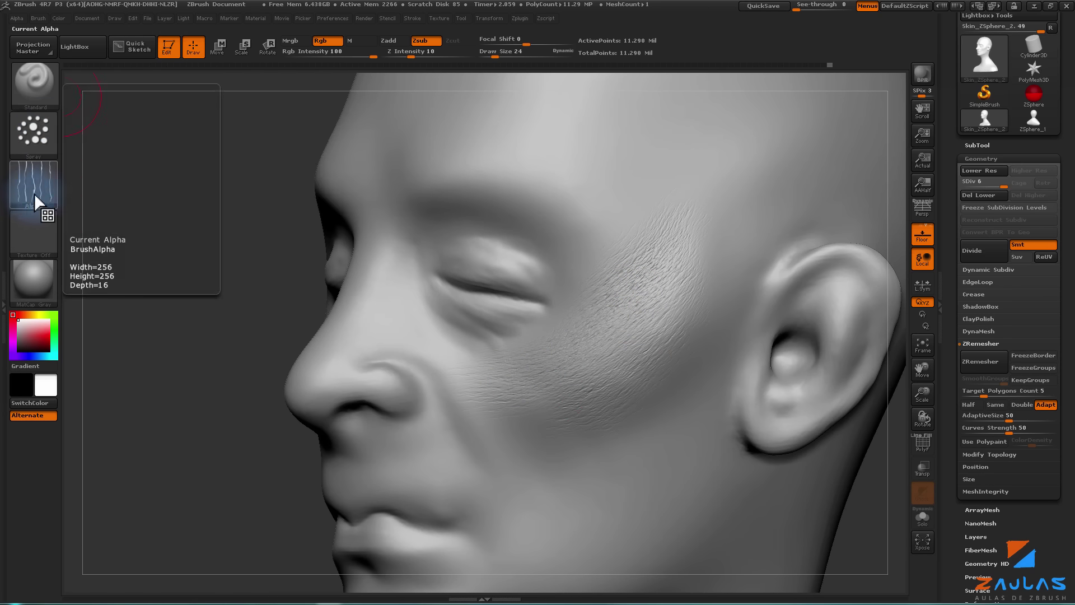
left_click(53, 206)
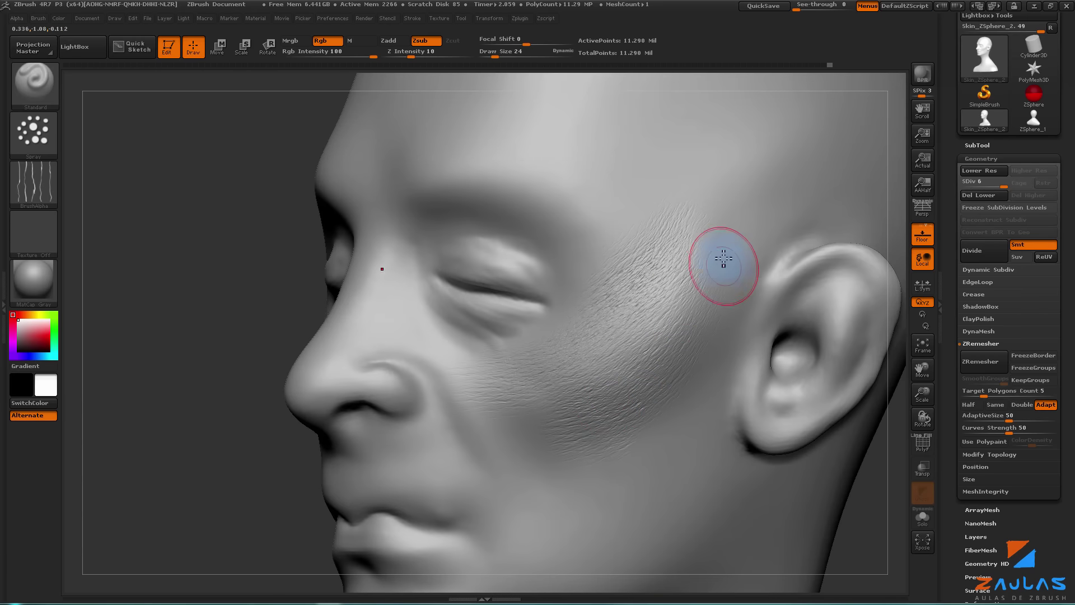
left_click_drag(720, 257, 728, 230)
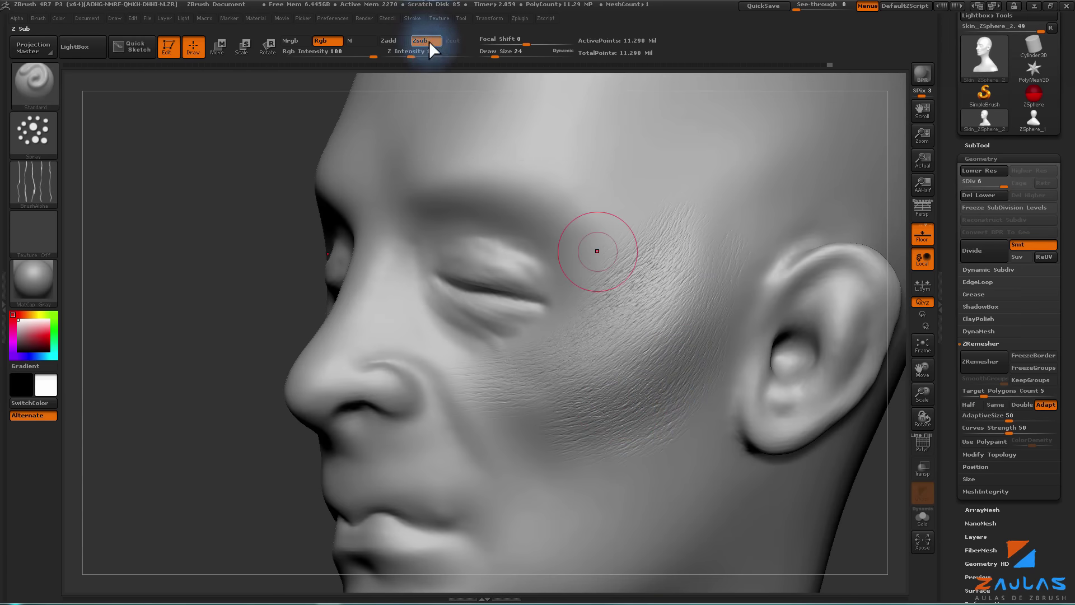
left_click(428, 42)
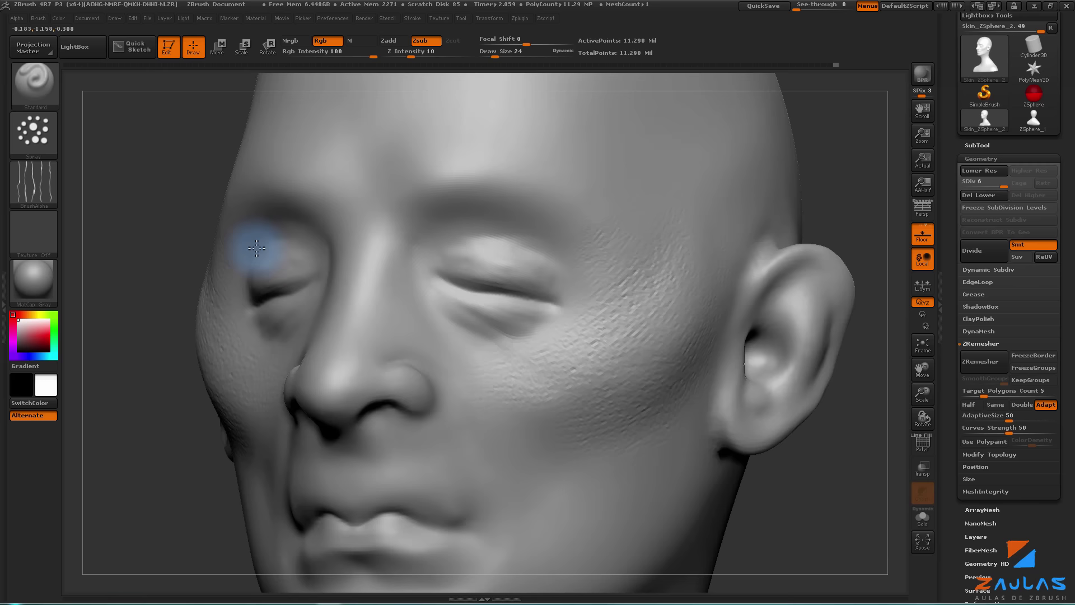
- Spray fine pore texture across the lower cheek, chin, lip area and jaw
left_click_drag(205, 263, 251, 240)
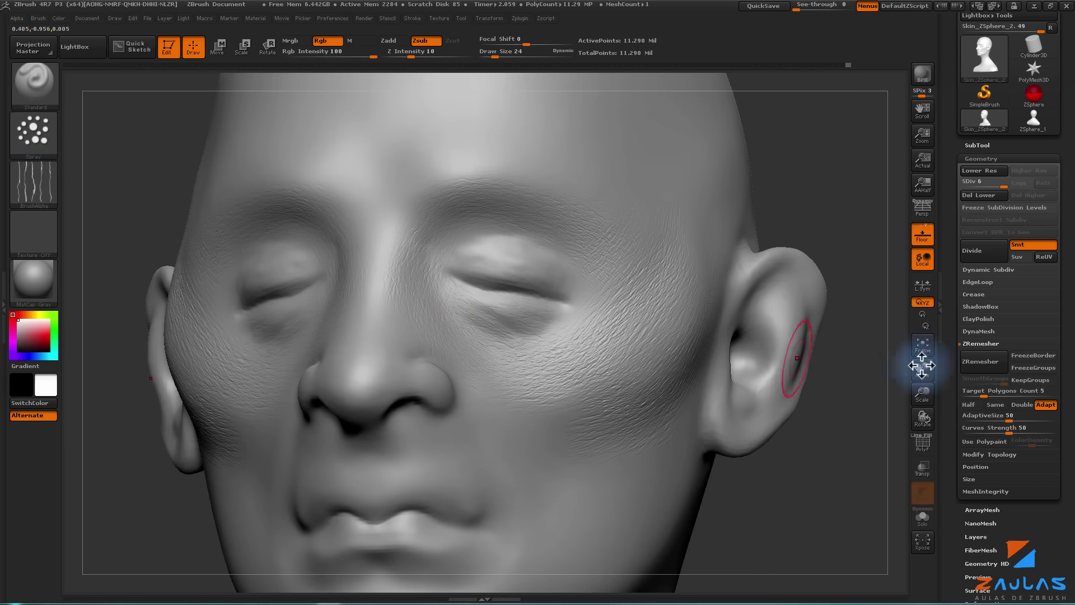
left_click_drag(811, 452, 491, 319)
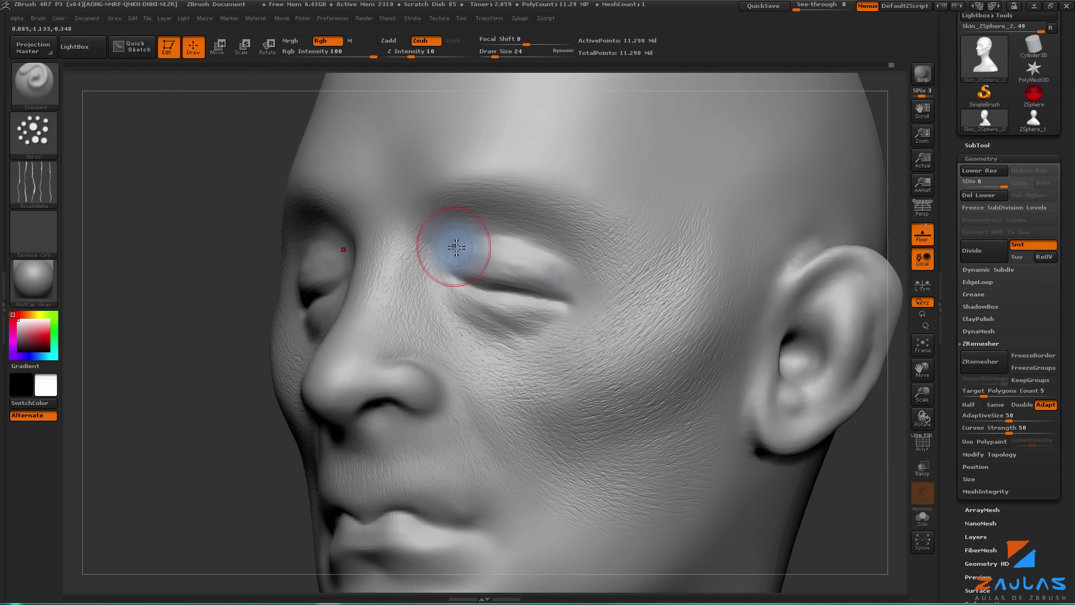
left_click_drag(223, 273, 492, 252)
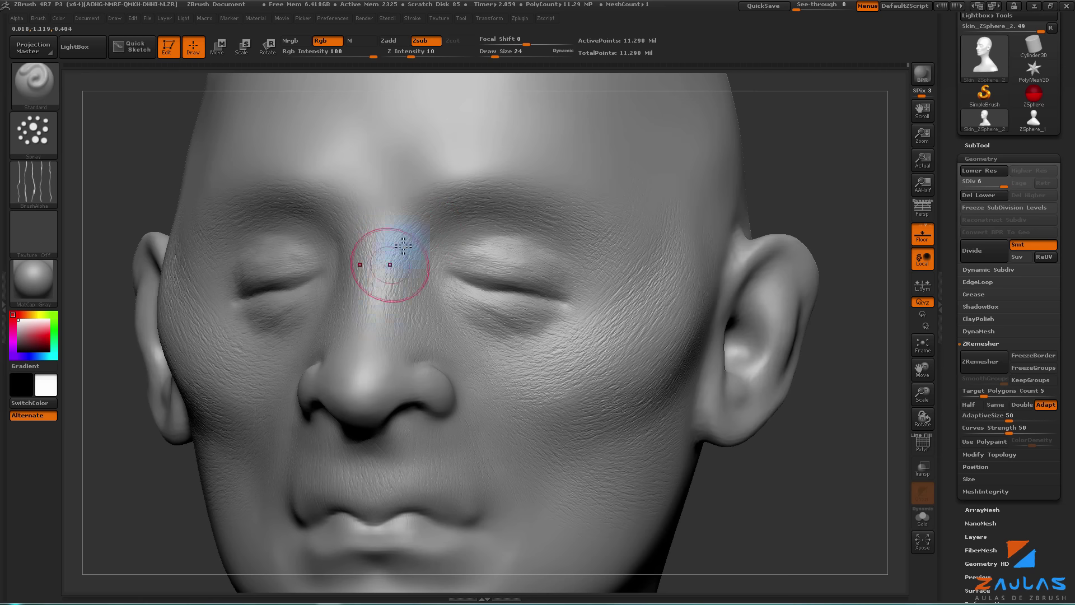
left_click_drag(756, 499, 919, 379)
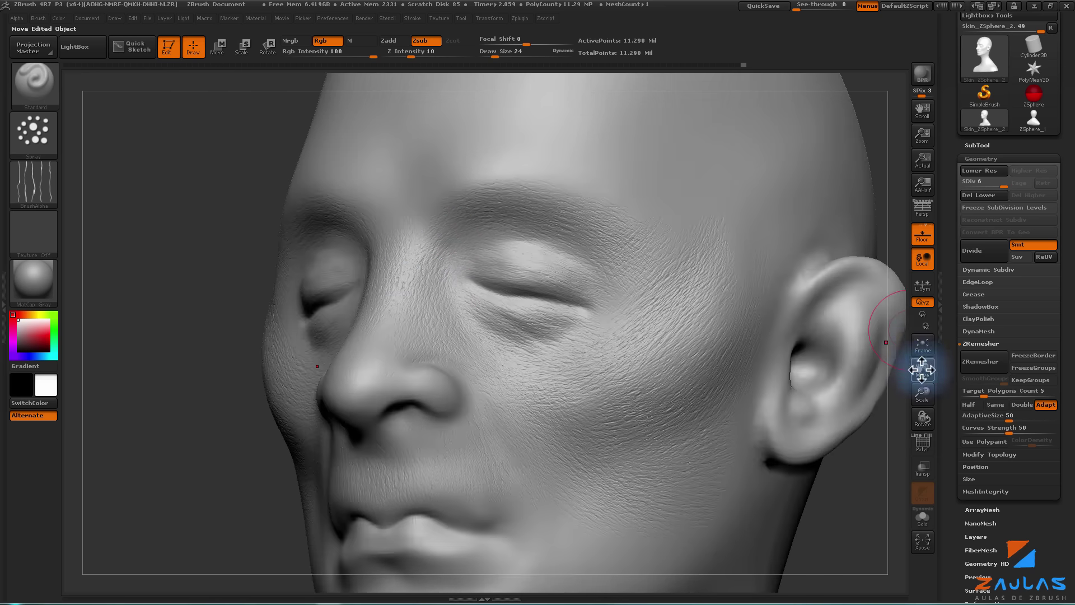
mouse_move(466, 264)
left_mouse_down()
mouse_move(485, 324)
mouse_move(324, 384)
mouse_move(473, 427)
mouse_move(534, 389)
left_mouse_up()
left_click_drag(449, 286, 441, 331)
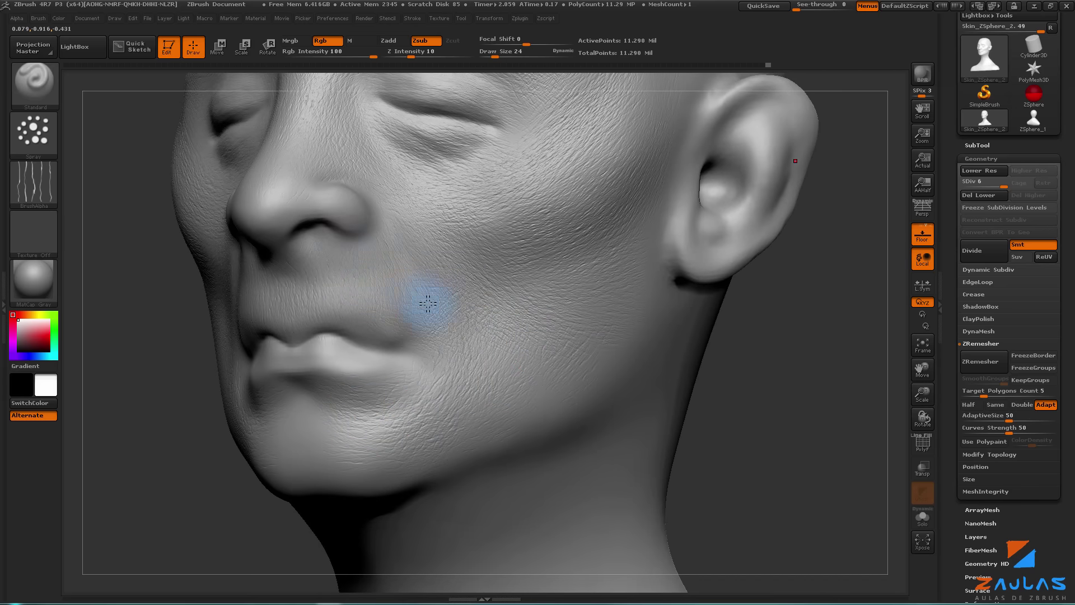
left_click_drag(370, 297, 455, 431)
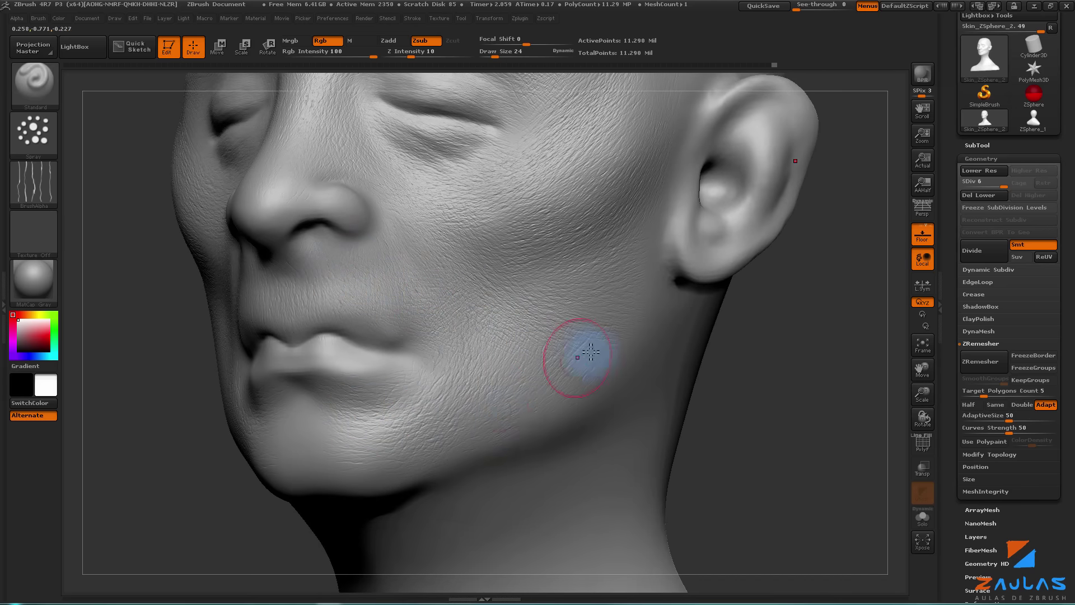
mouse_move(583, 355)
left_mouse_down()
mouse_move(475, 393)
mouse_move(688, 312)
left_mouse_up()
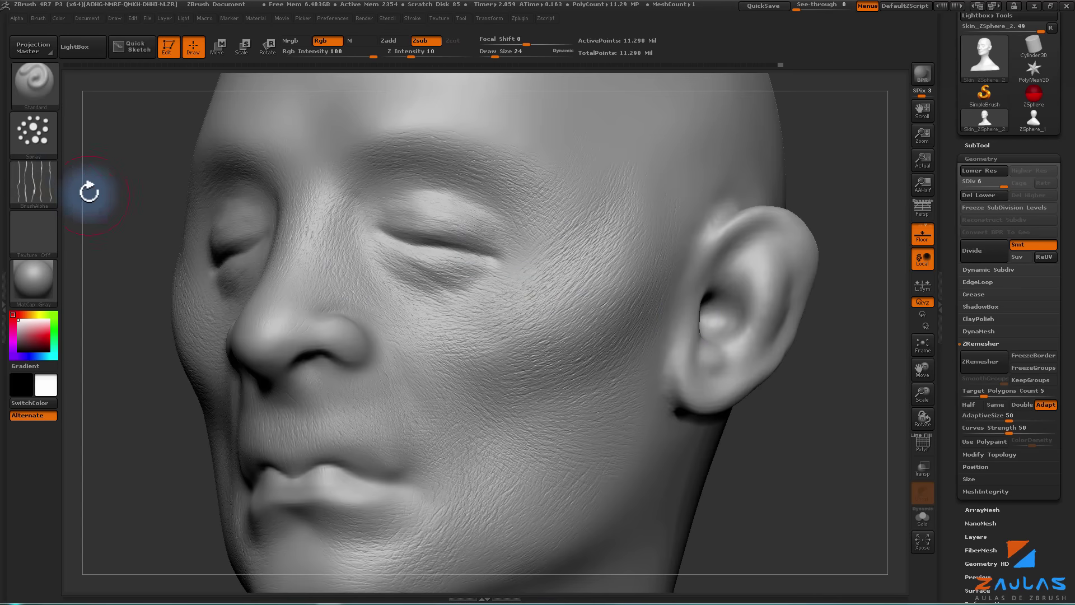
left_click(49, 173)
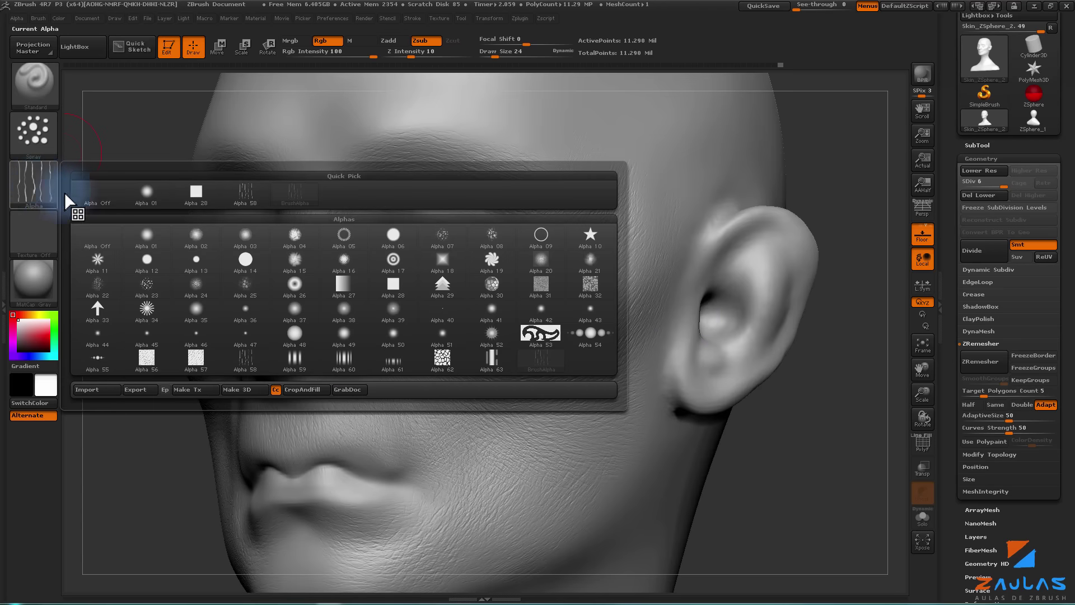
- Try Alpha 40 with Zadd, then set the brush to Alpha 58 with a DragRect stroke
left_click(442, 315)
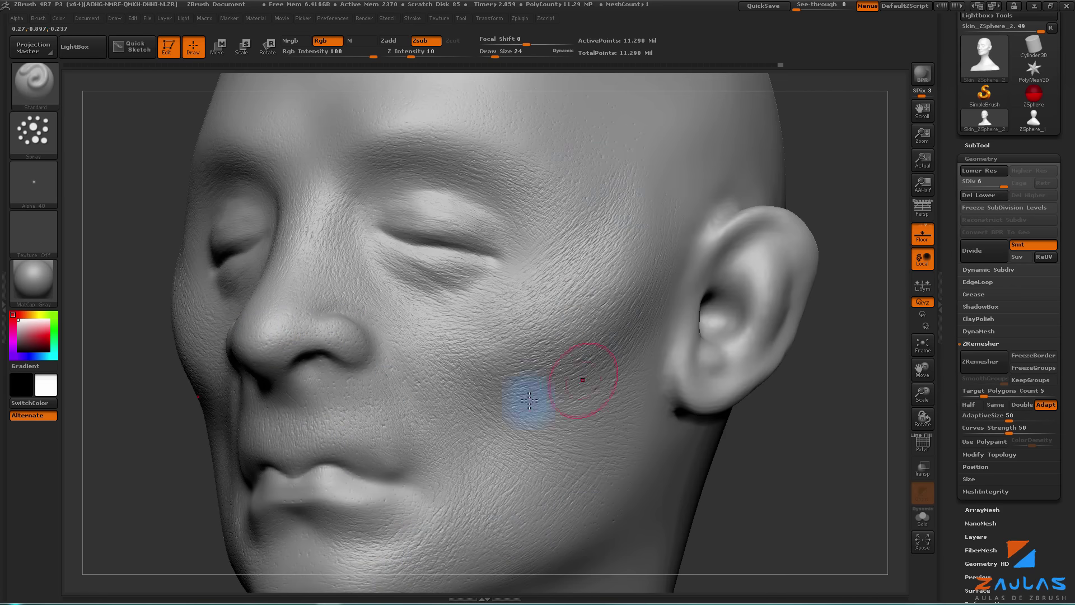
left_click(390, 42)
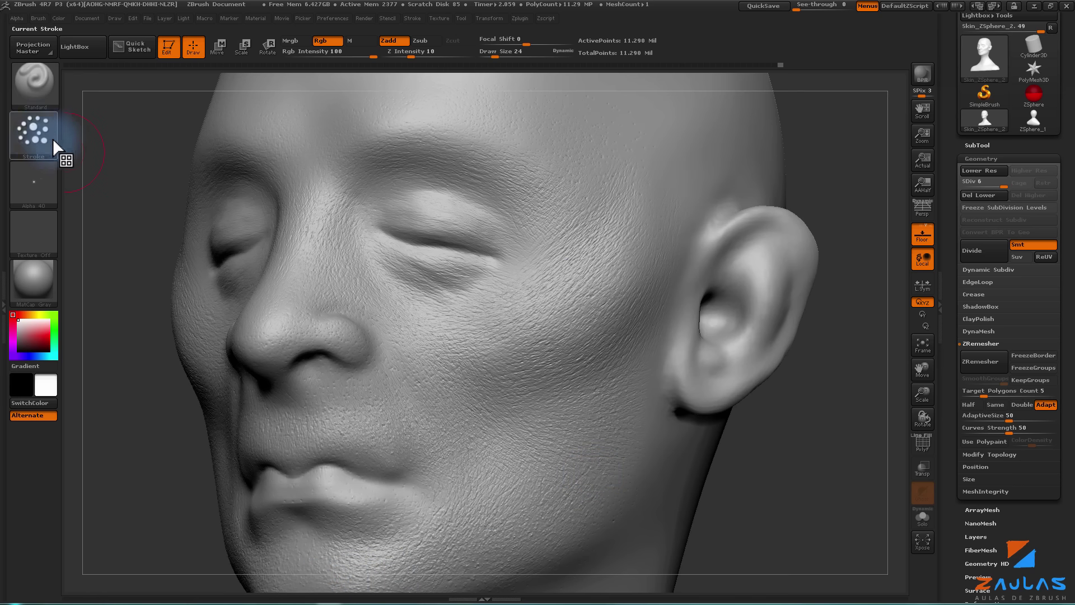
left_click(35, 185)
left_click(259, 363)
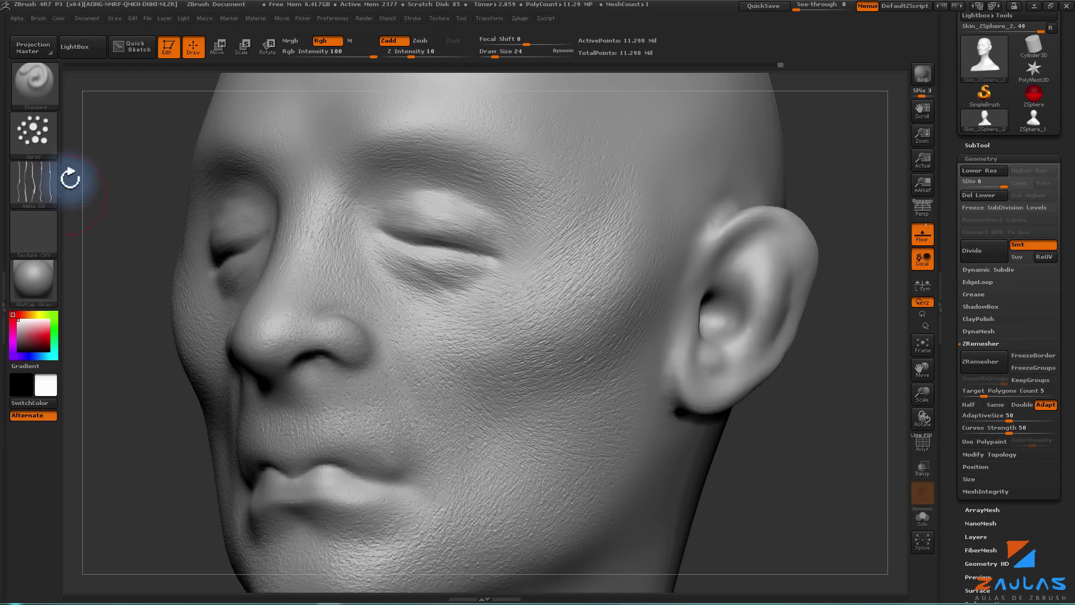
left_click(52, 145)
left_click(145, 145)
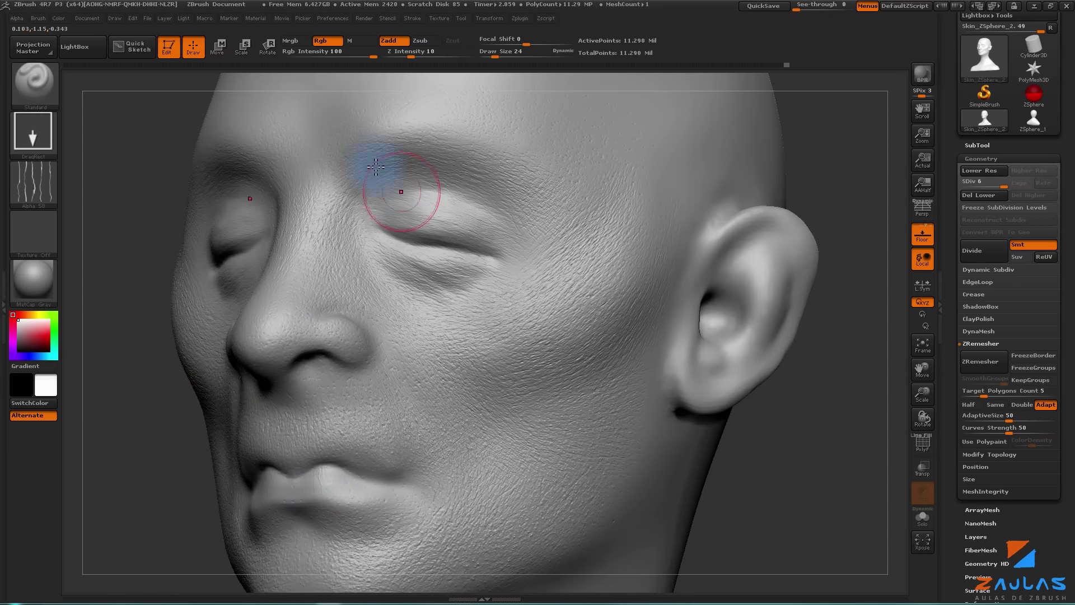
- Switch the DragRect brush to Zsub with Z Intensity 20
key("ctrl")
left_click(424, 41)
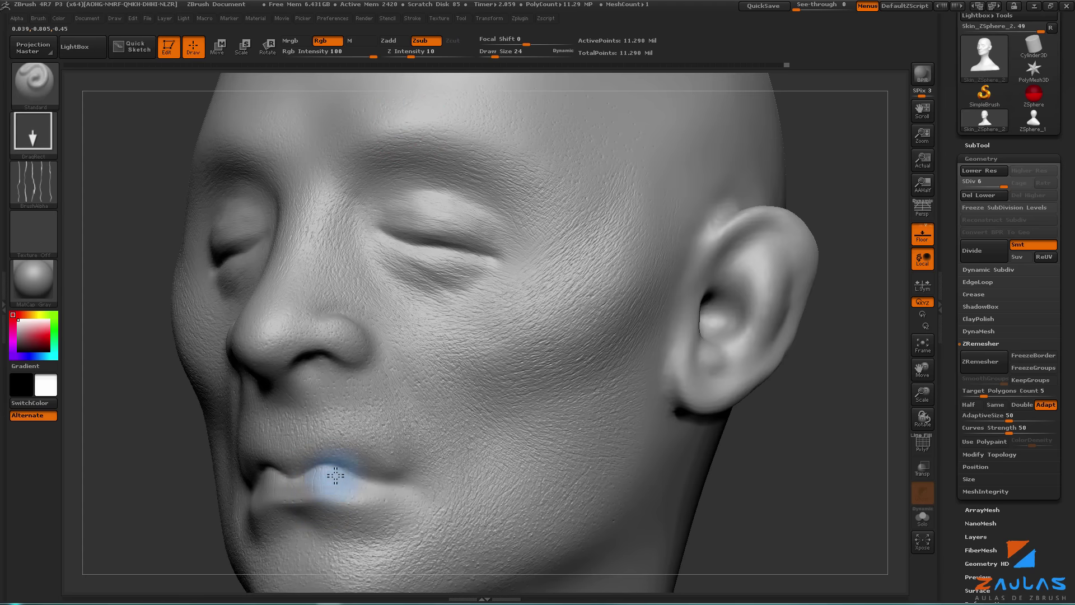
left_click(415, 52)
type("20")
key("Return")
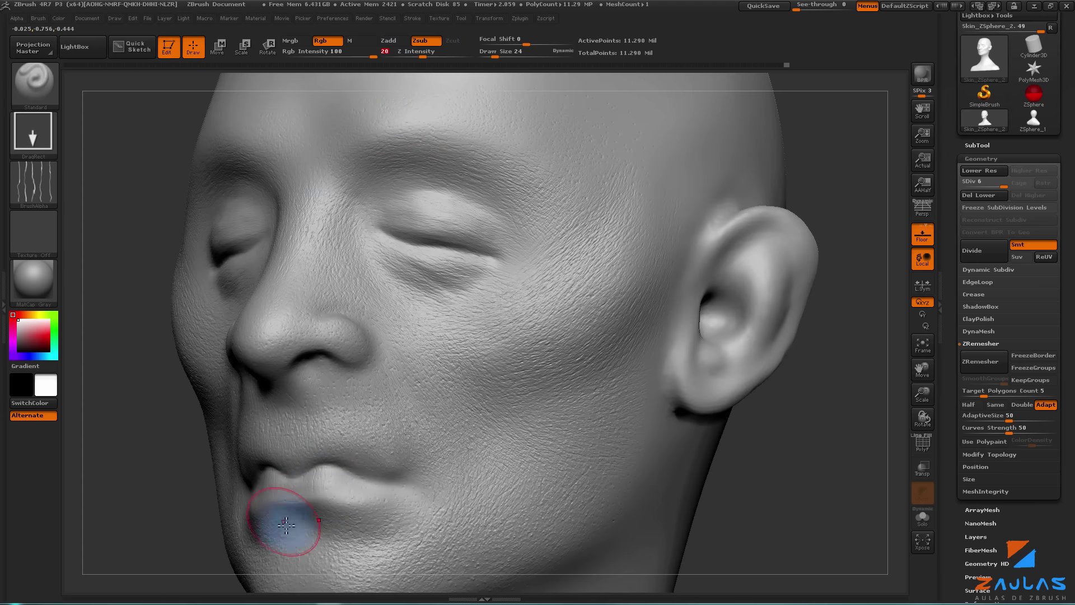
- Carve crease wrinkles at the inner eye corner, under the eye and across the eyelid
mouse_move(172, 512)
left_mouse_down()
mouse_move(235, 449)
mouse_move(392, 426)
left_mouse_up()
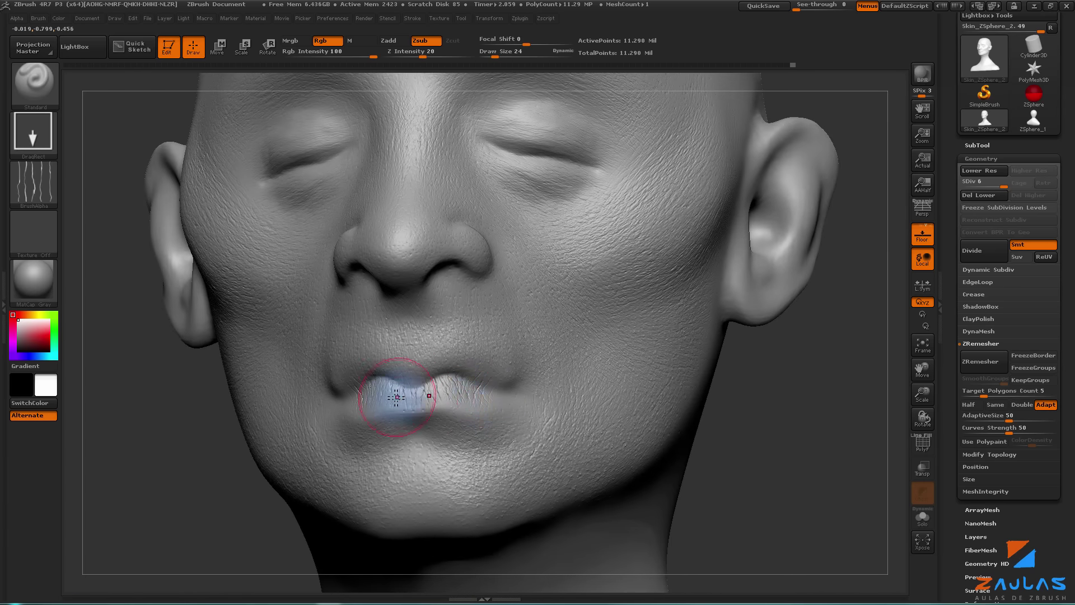
mouse_move(395, 421)
left_mouse_down()
mouse_move(385, 432)
mouse_move(486, 396)
left_mouse_up()
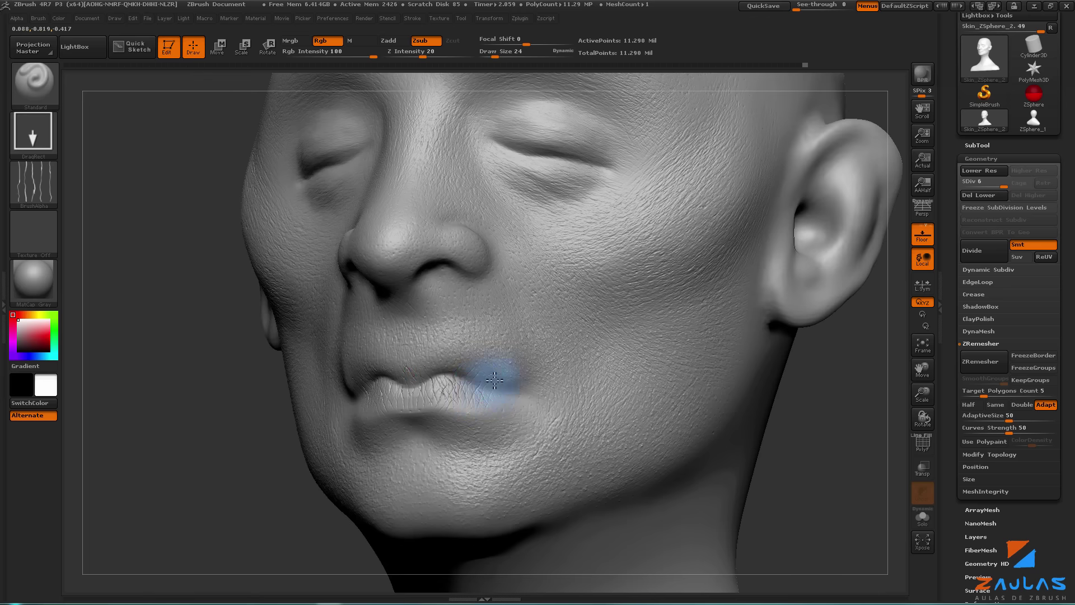
mouse_move(246, 426)
left_mouse_down()
mouse_move(209, 432)
mouse_move(314, 392)
left_mouse_up()
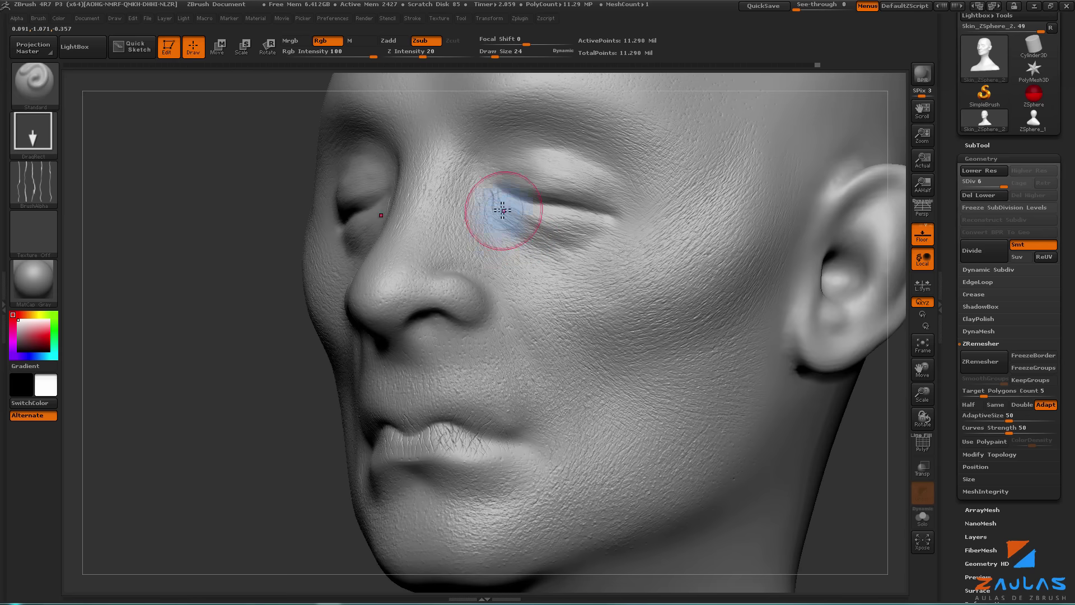
left_click_drag(503, 210, 516, 228)
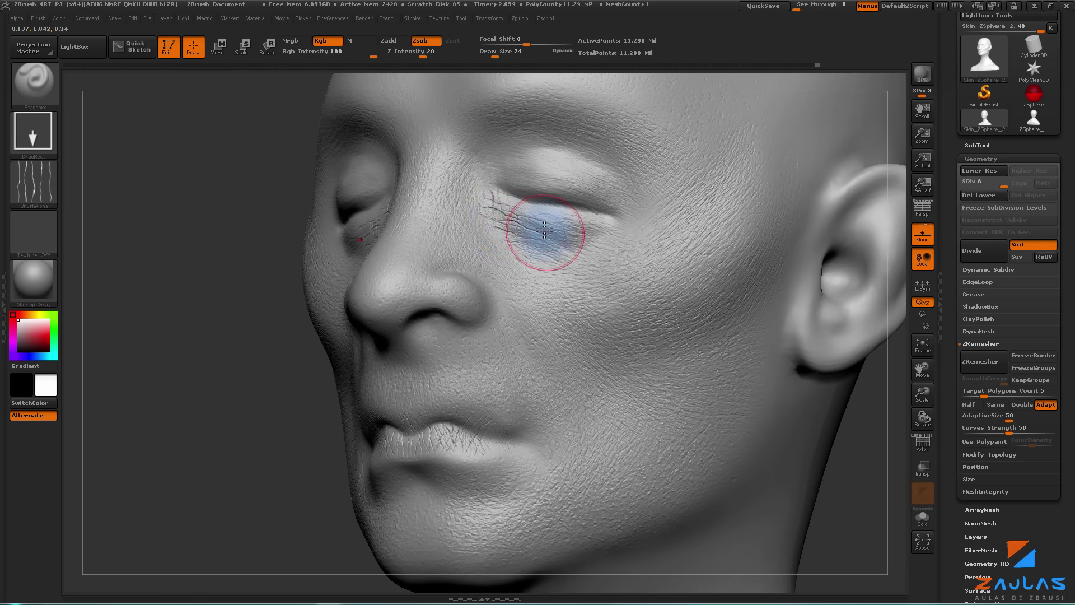
left_click_drag(591, 234, 610, 238)
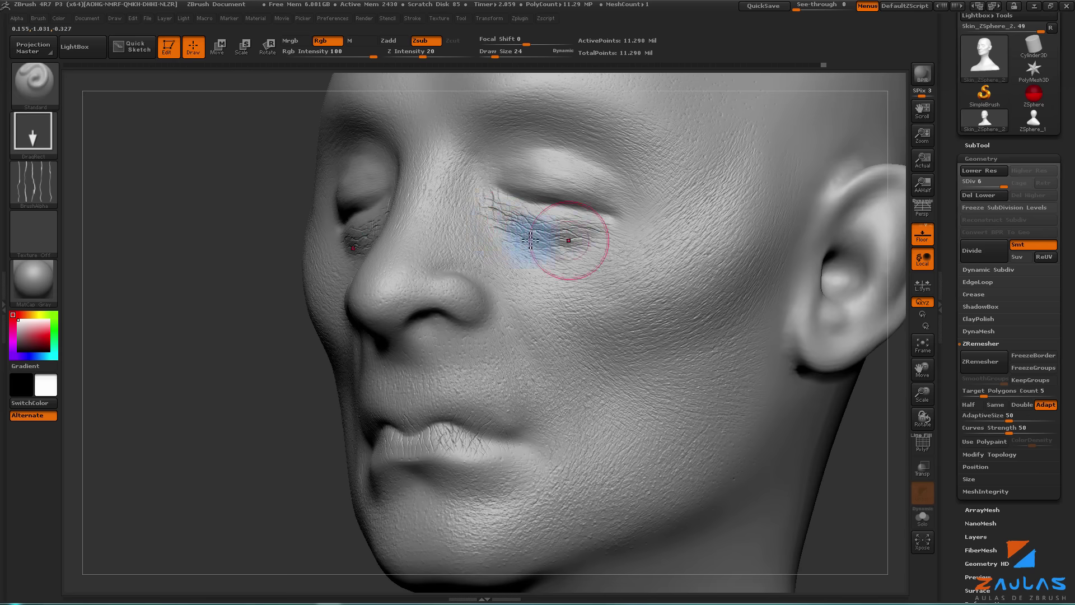
left_click_drag(530, 241, 511, 249)
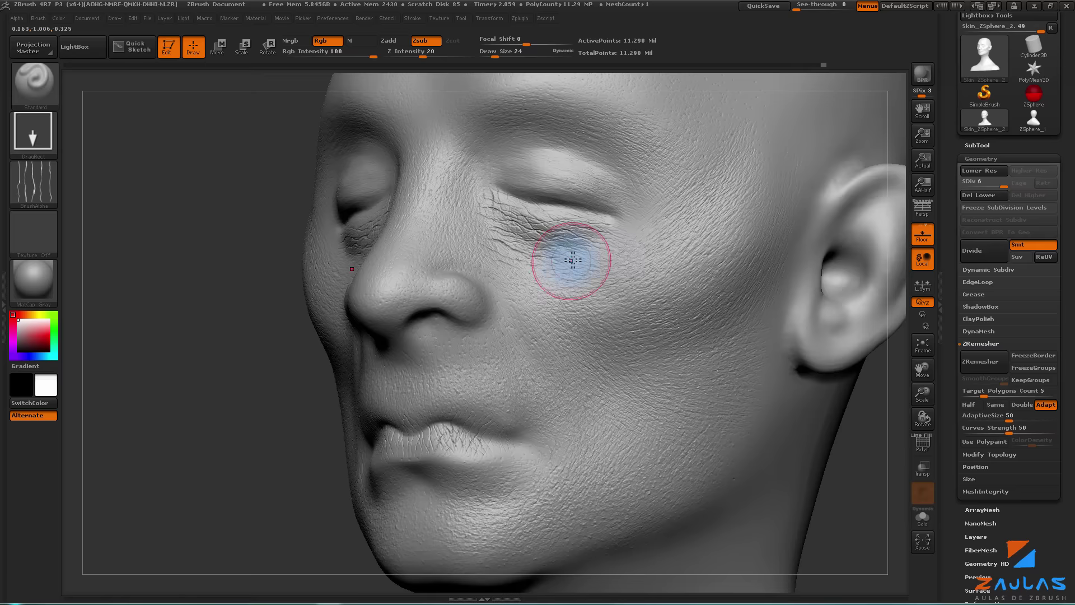
left_click_drag(221, 346, 204, 353)
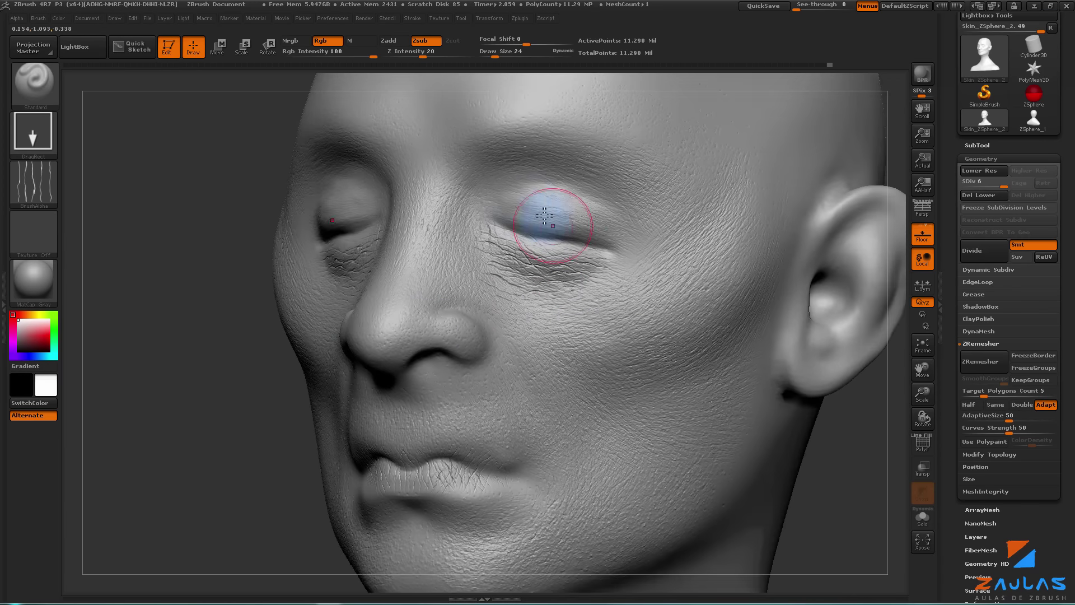
mouse_move(544, 215)
left_mouse_down()
mouse_move(521, 211)
mouse_move(566, 203)
left_mouse_up()
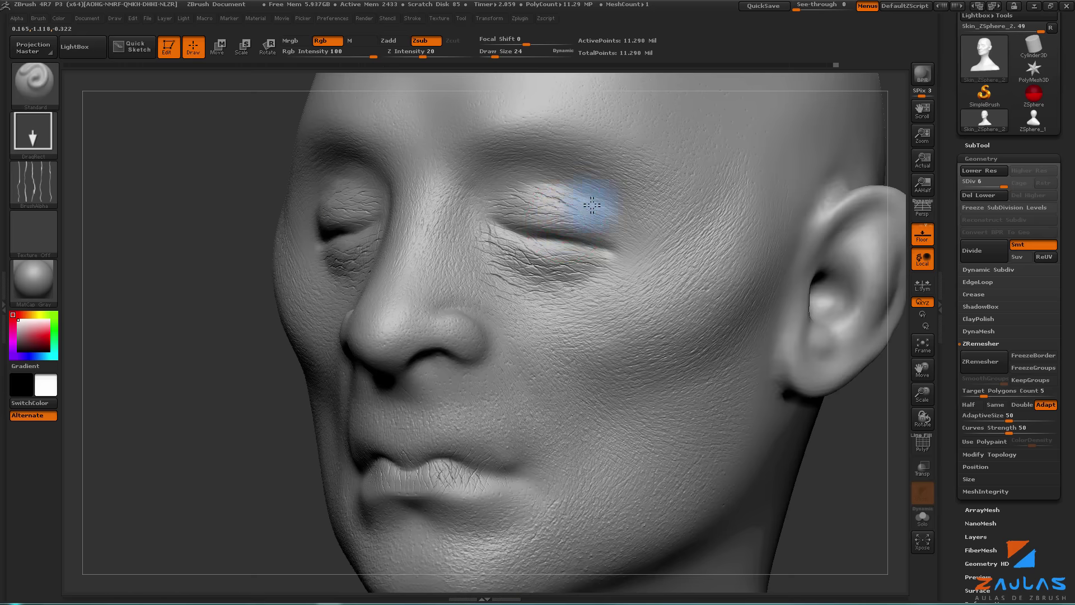
left_click_drag(180, 425, 164, 579)
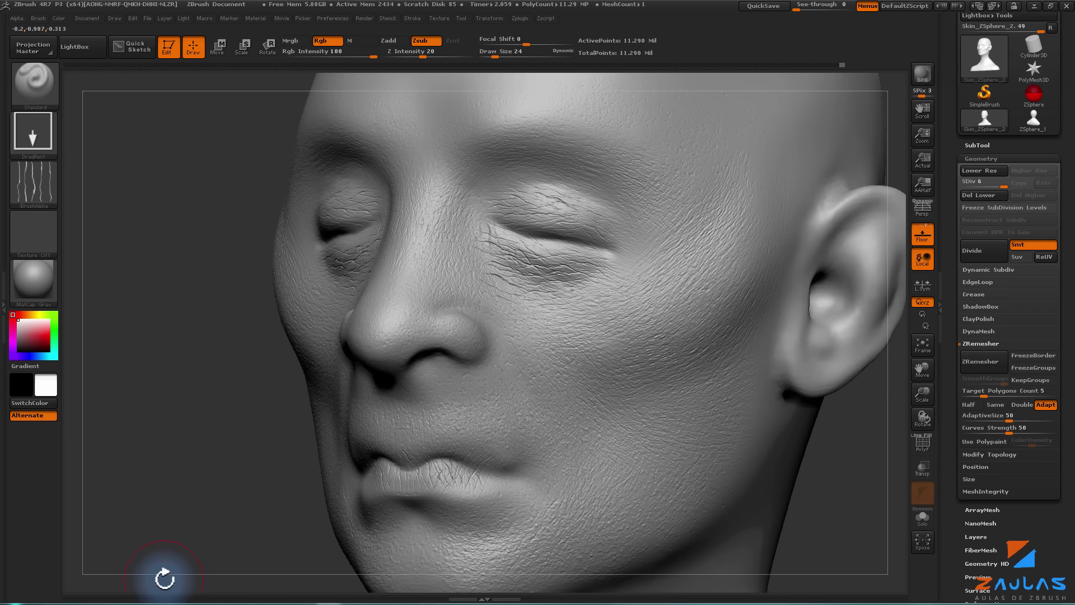
key("b")
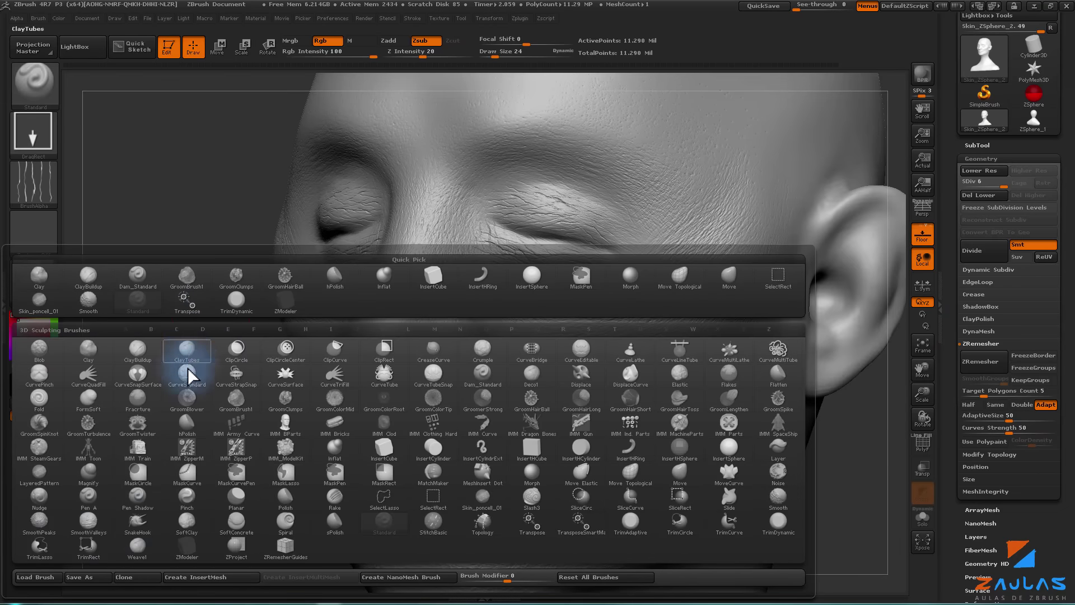
mouse_move(39, 525)
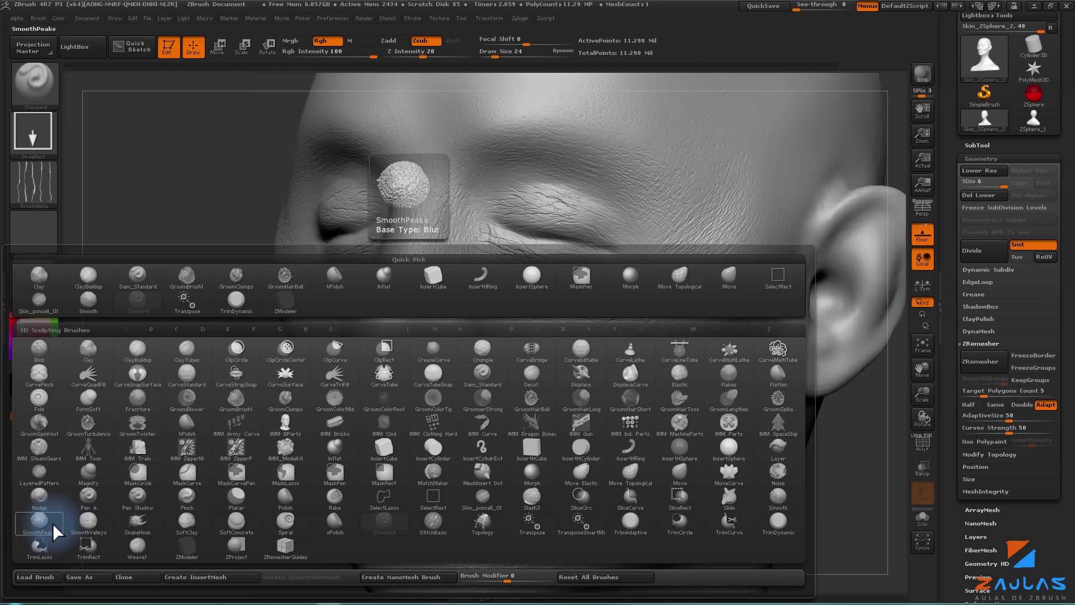
- Make SmoothPeaks the smoothing brush and lower its intensity to 20
left_click(50, 525)
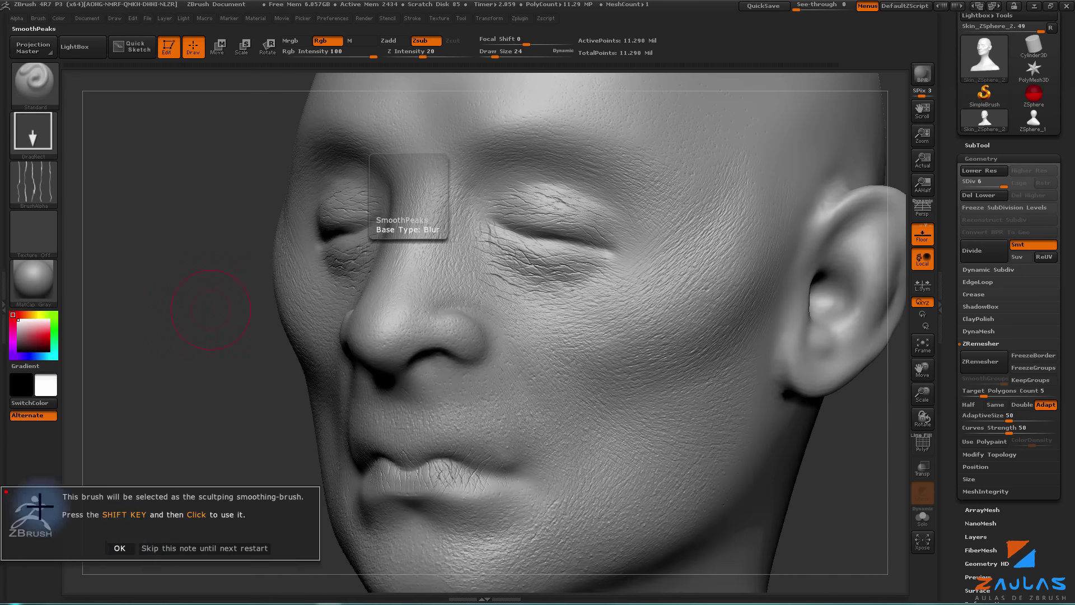
left_click(115, 549)
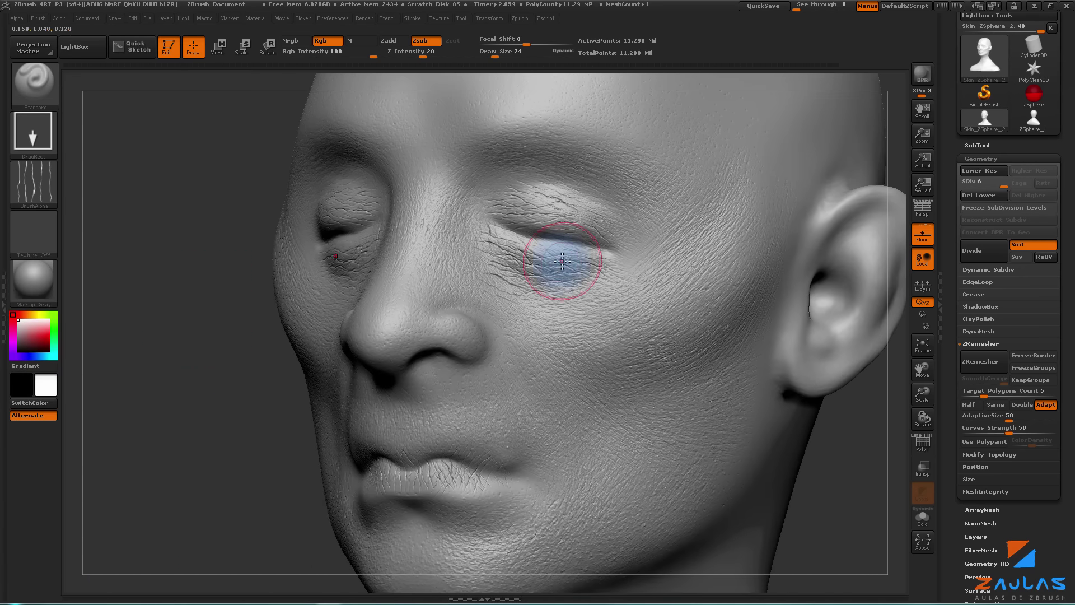
key("shift")
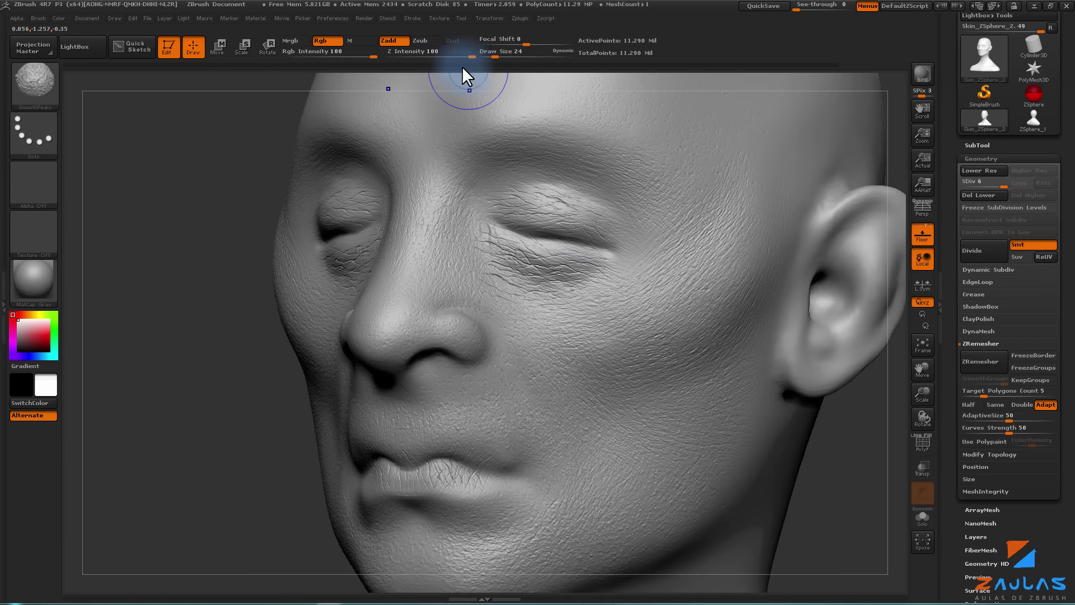
left_click_drag(470, 57, 424, 56)
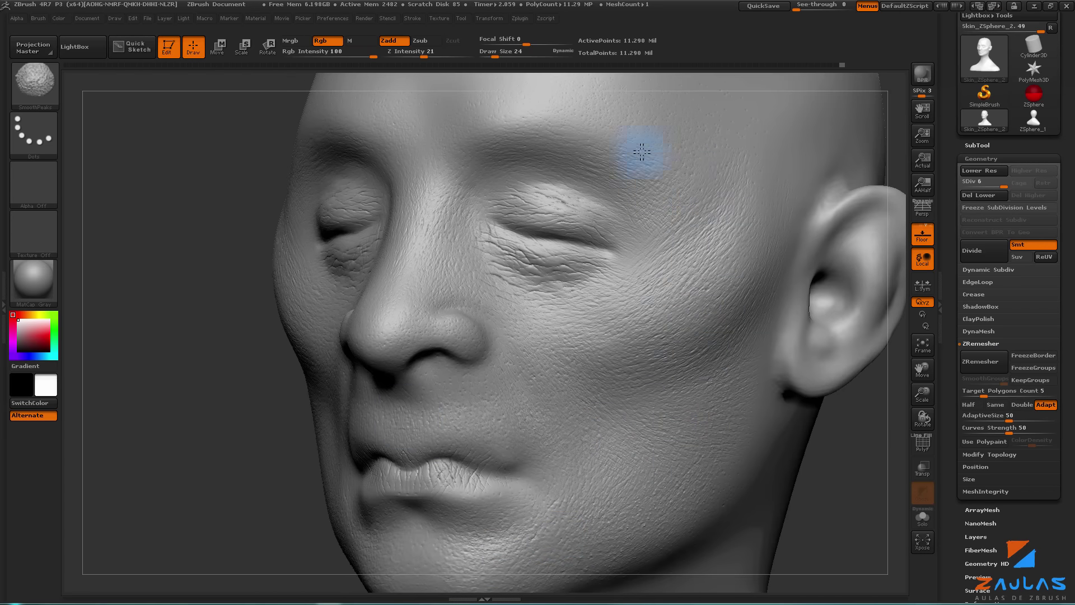
- Return to the crease-carving brush and frame the head to review it side to side
key("b")
key("s")
key("t")
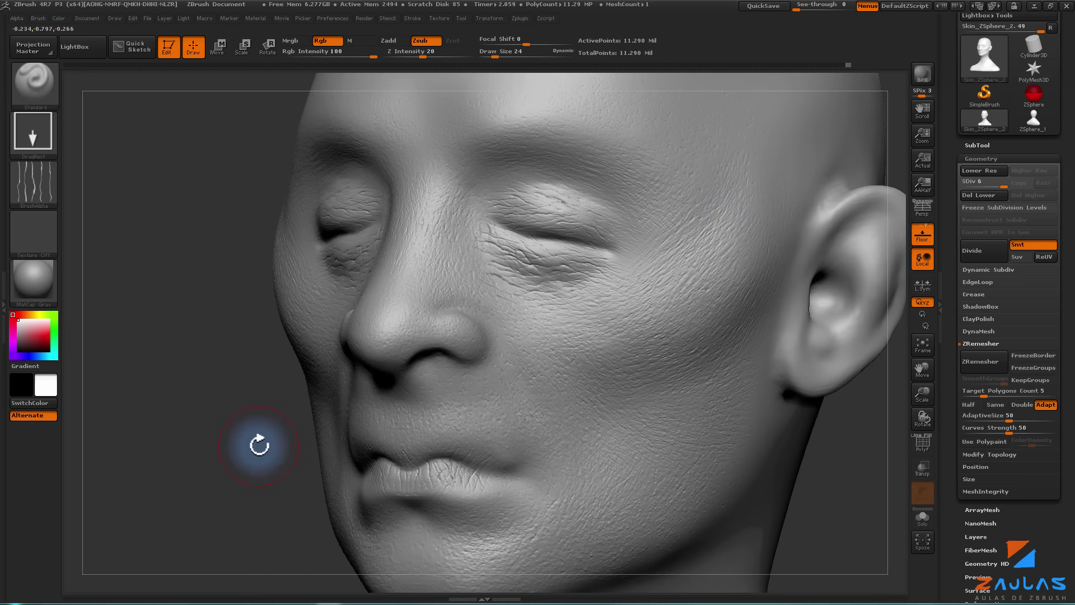
mouse_move(259, 444)
left_mouse_down()
mouse_move(237, 404)
mouse_move(557, 324)
mouse_move(747, 334)
mouse_move(695, 345)
mouse_move(696, 355)
mouse_move(681, 346)
left_mouse_up()
key("f")
mouse_move(715, 304)
left_mouse_down()
mouse_move(707, 314)
mouse_move(728, 315)
mouse_move(711, 319)
mouse_move(700, 305)
left_mouse_up()
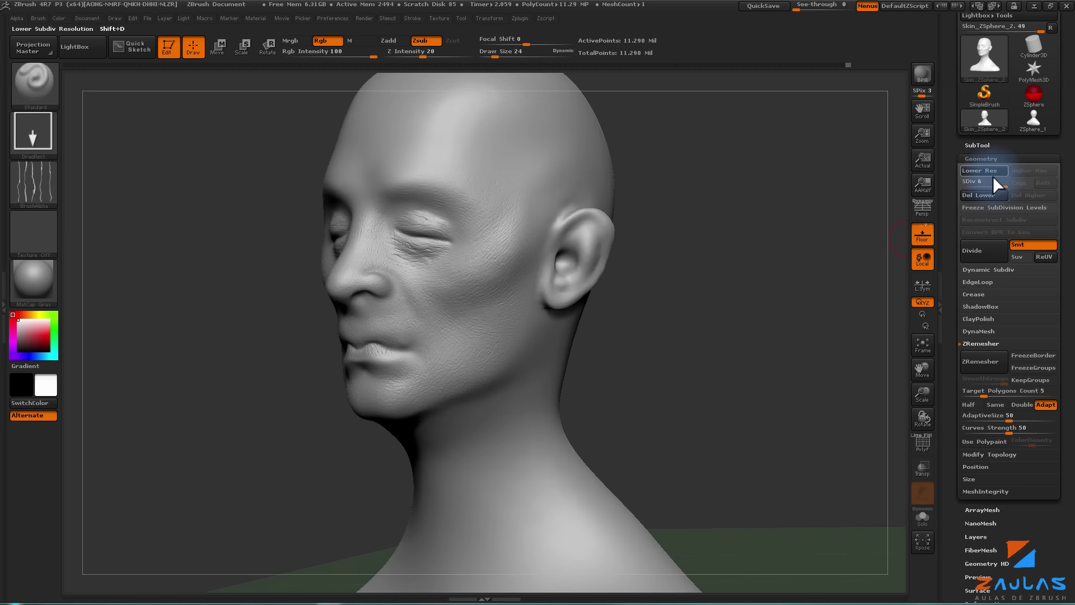
left_click_drag(995, 178, 984, 182)
key("shift+d")
key("shift+d")
key("shift+d")
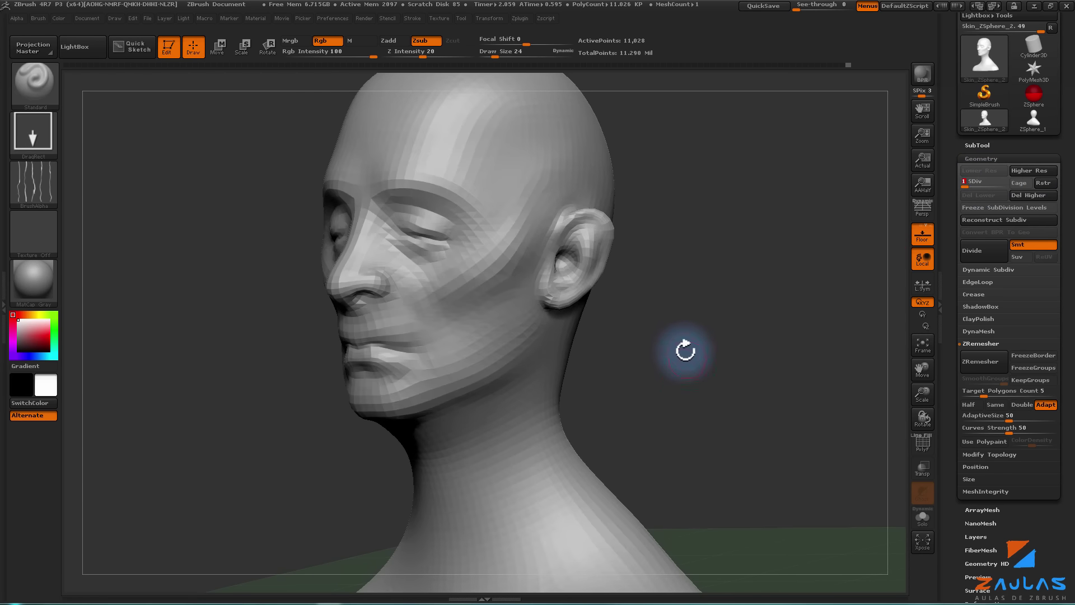
mouse_move(686, 351)
left_mouse_down()
mouse_move(890, 438)
mouse_move(773, 408)
left_mouse_up()
key("shift+f")
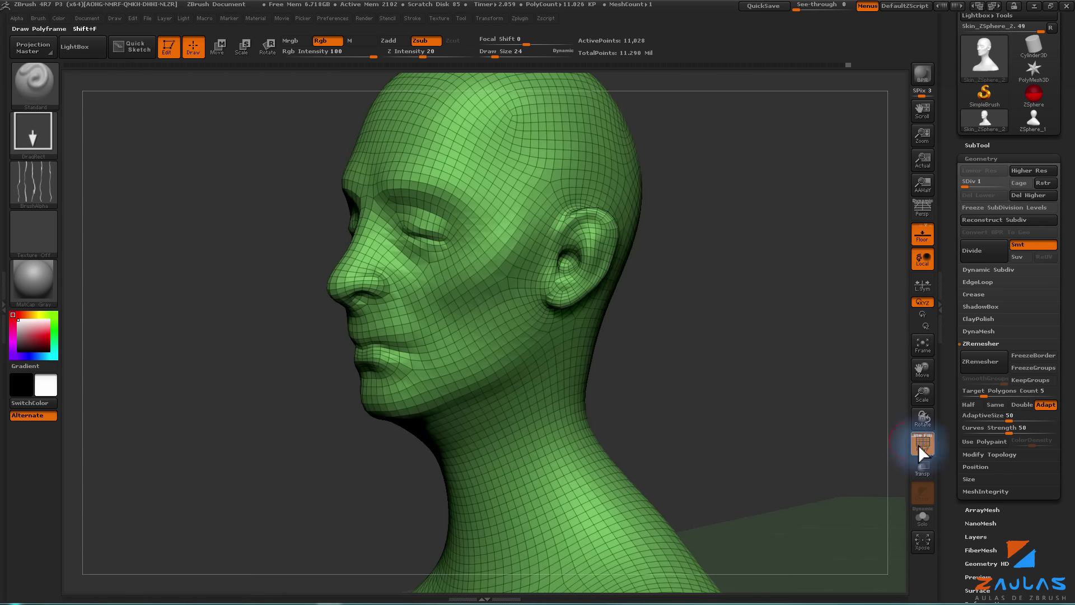
left_click(920, 445)
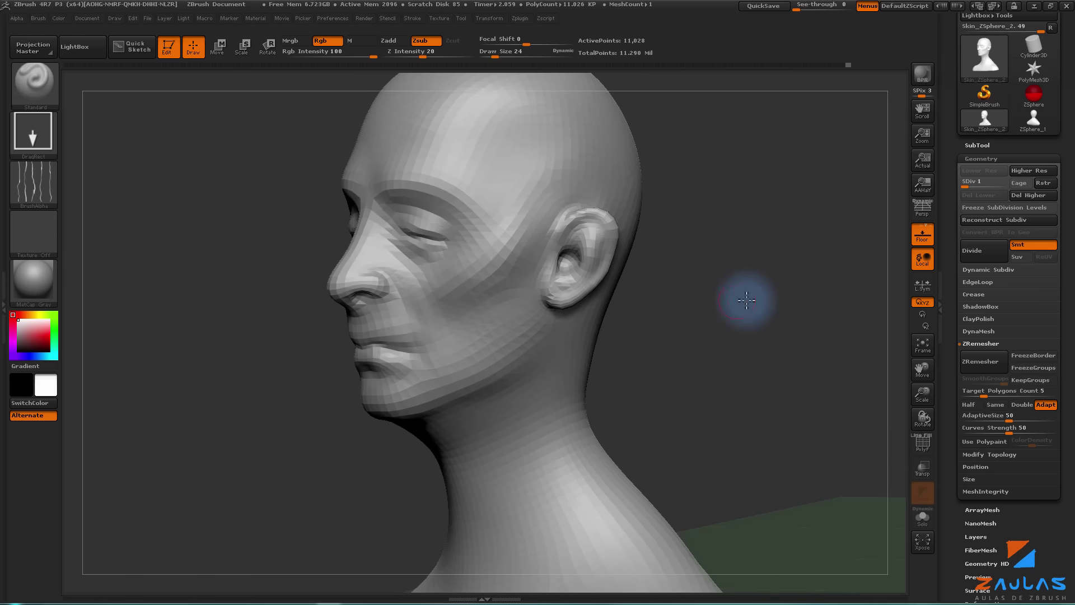
left_click_drag(746, 301, 741, 318)
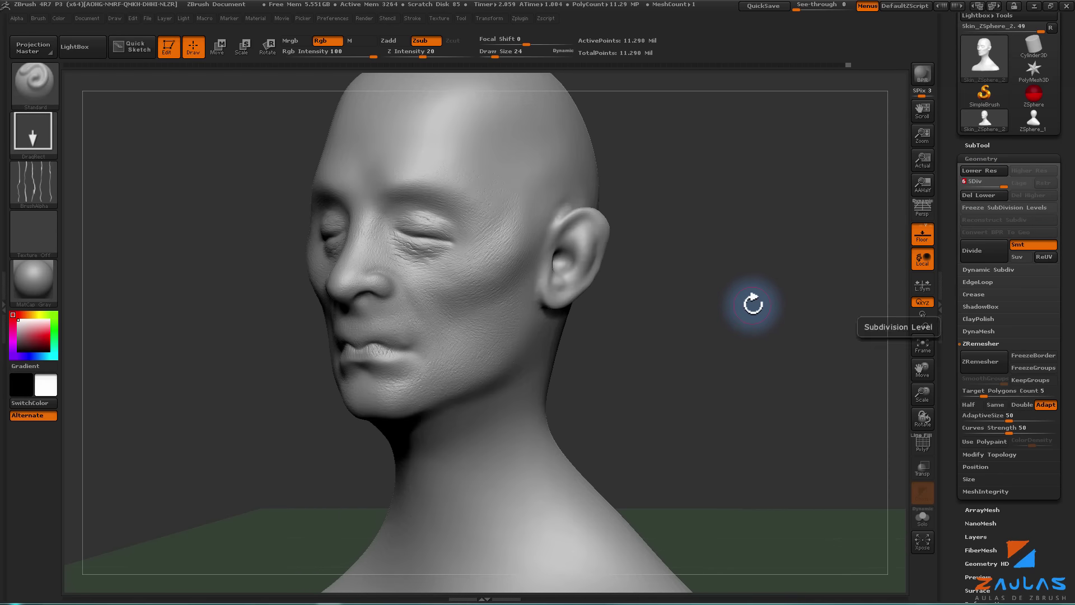
mouse_move(602, 336)
left_mouse_down()
mouse_move(635, 343)
mouse_move(643, 319)
mouse_move(641, 343)
mouse_move(650, 325)
left_mouse_up()
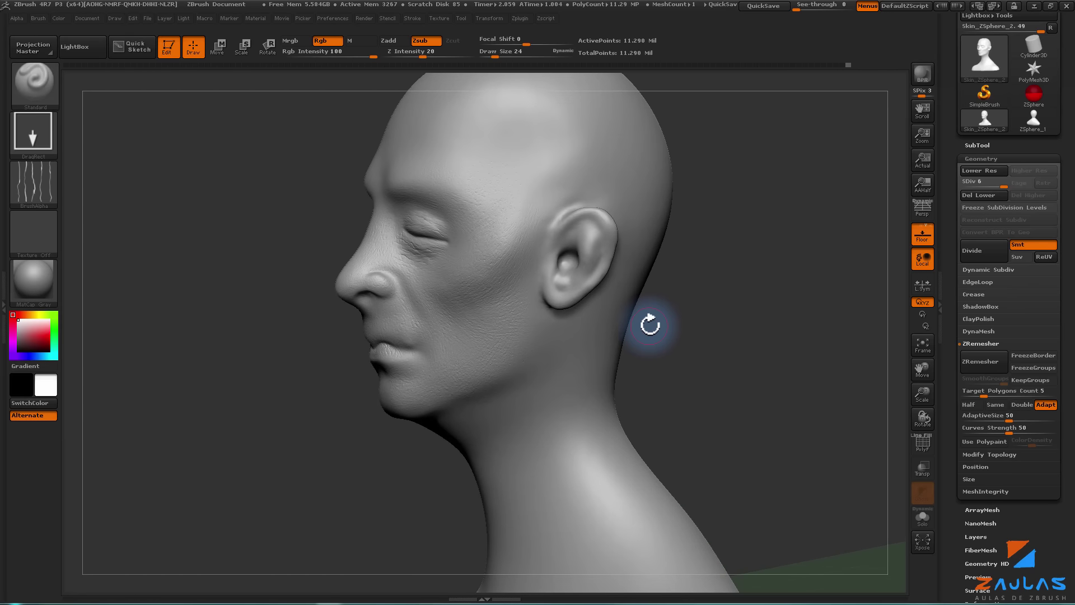
mouse_move(660, 306)
left_mouse_down()
mouse_move(696, 320)
mouse_move(611, 260)
left_mouse_up()
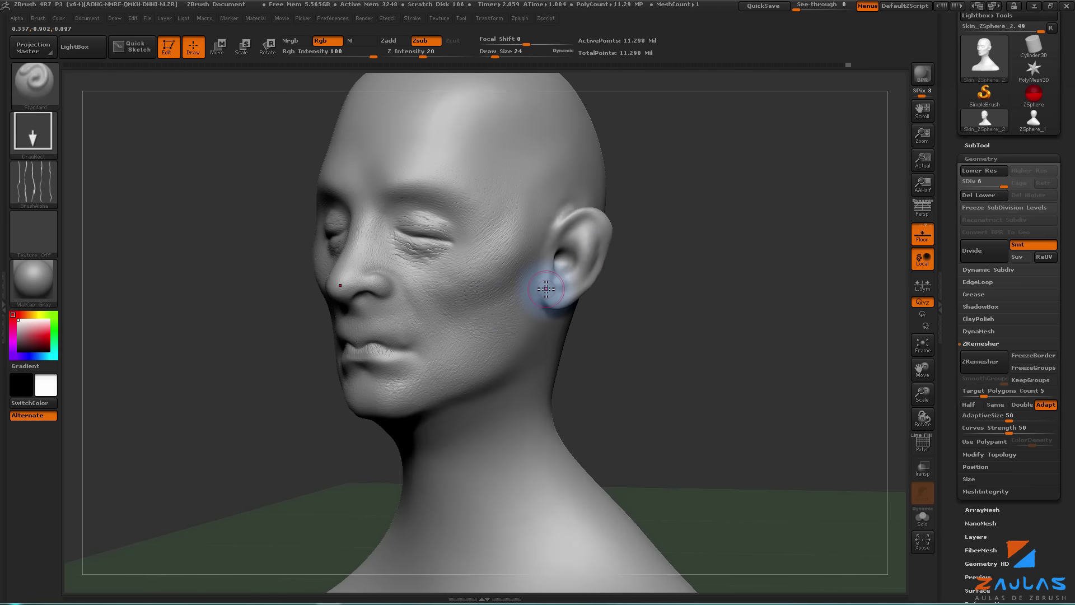
mouse_move(596, 314)
left_mouse_down()
mouse_move(623, 329)
mouse_move(581, 319)
left_mouse_up()
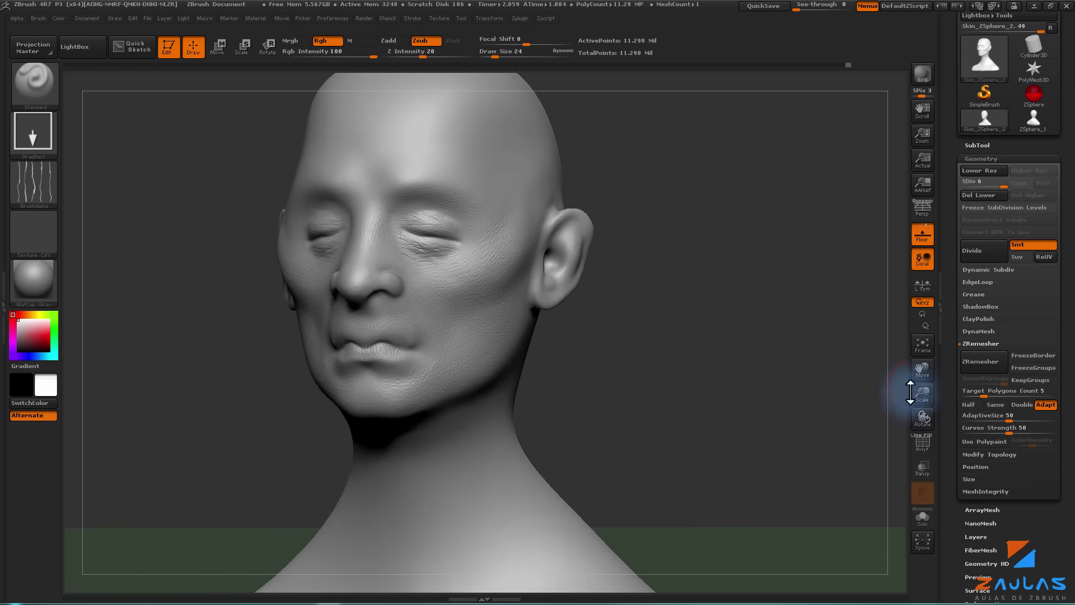
mouse_move(910, 392)
left_mouse_down()
mouse_move(698, 307)
mouse_move(720, 331)
mouse_move(588, 334)
left_mouse_up()
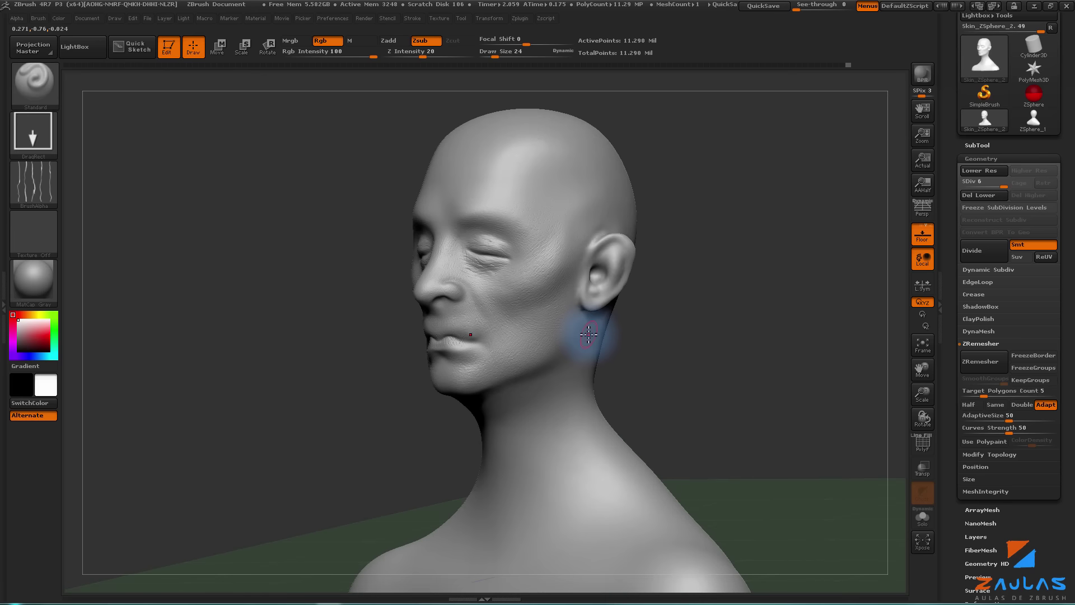
left_click_drag(701, 284, 731, 304)
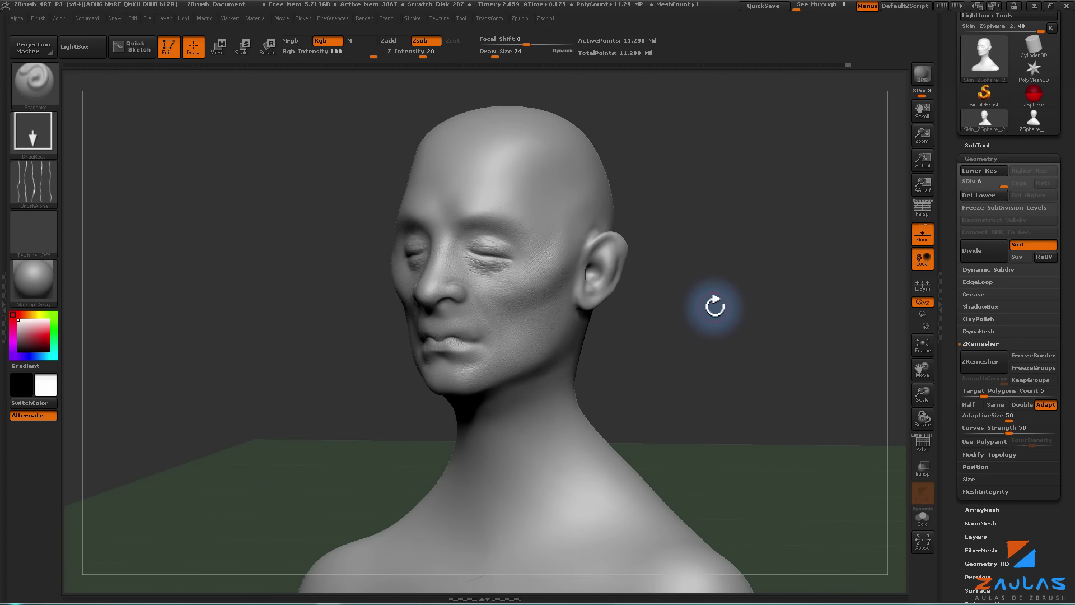